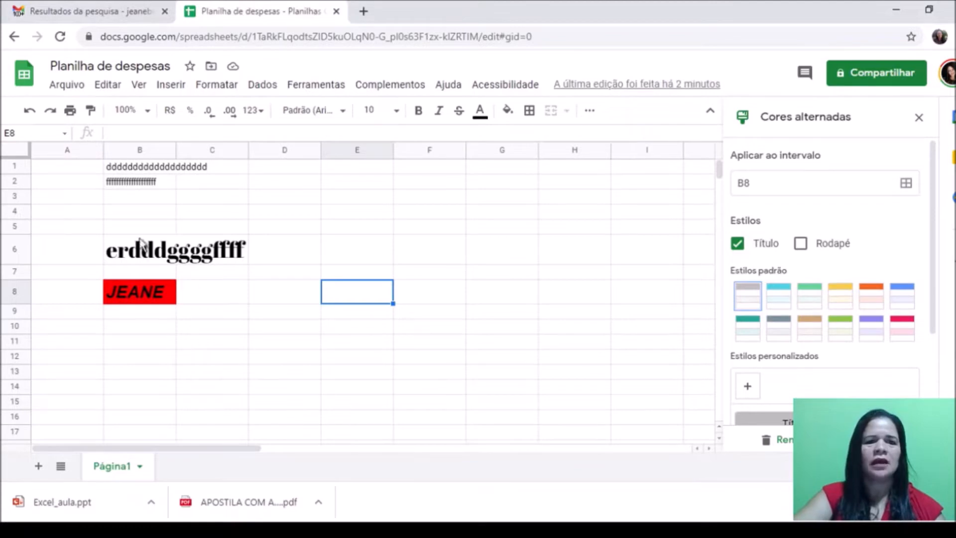
Step: Delete the leftover text in B1, B2, B6 and B8, keeping only B8's red fill
click(120, 168)
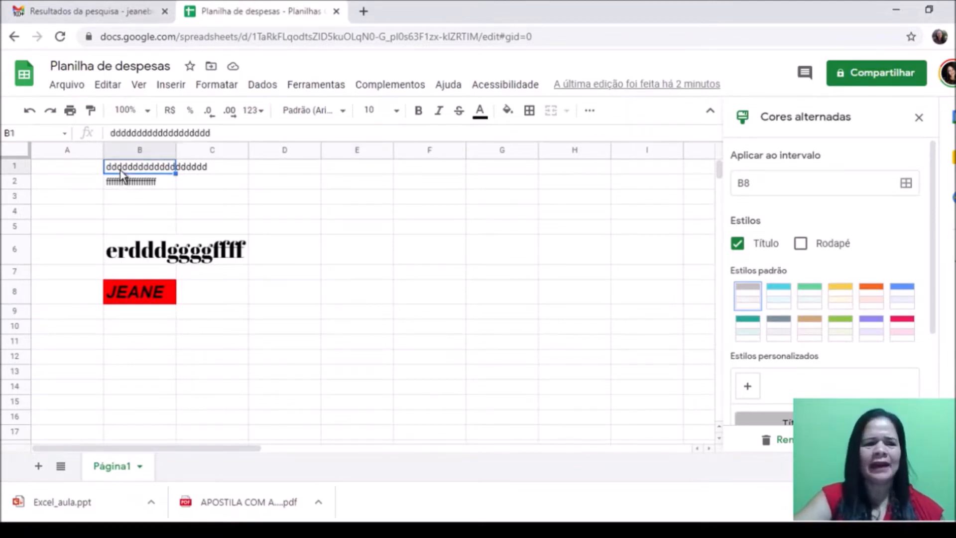
key(Delete)
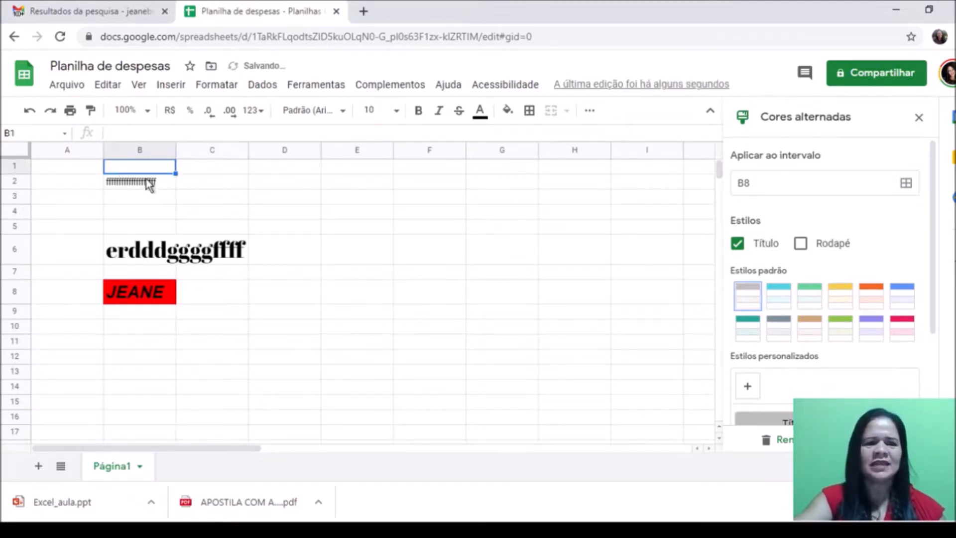
click(147, 183)
key(Delete)
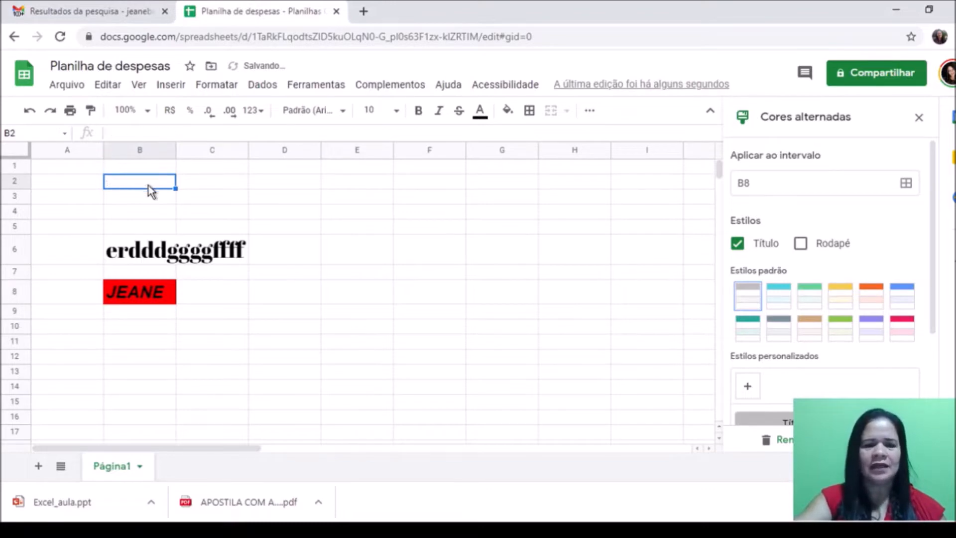
click(152, 259)
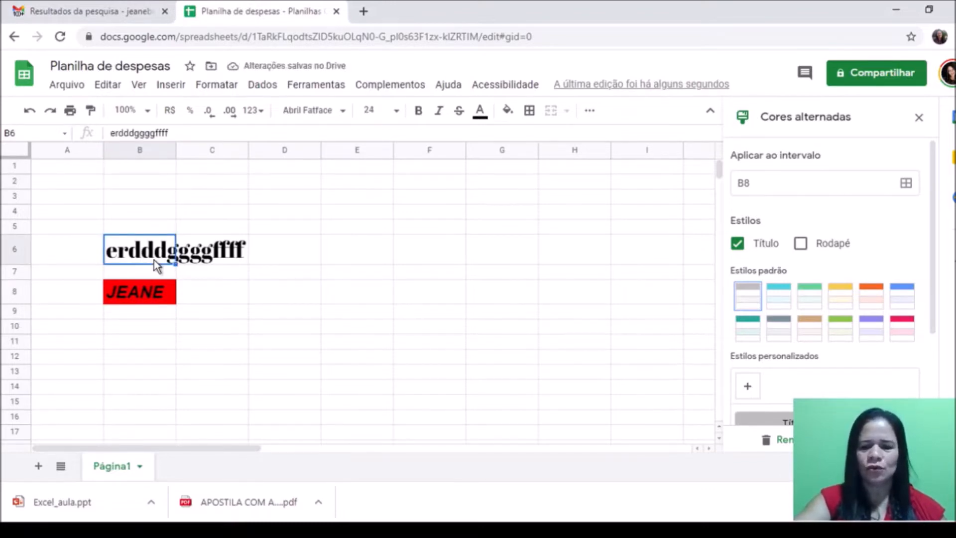
key(Delete)
click(146, 277)
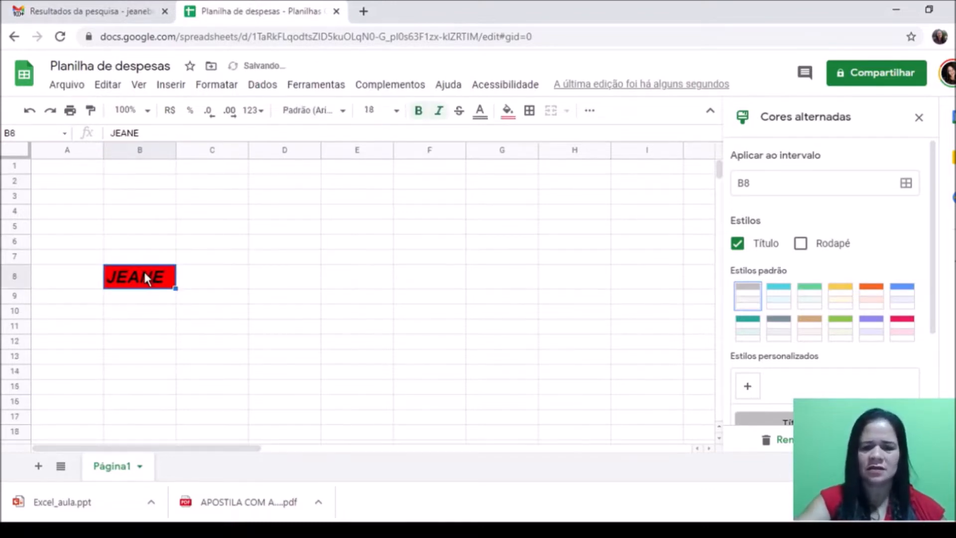
key(Delete)
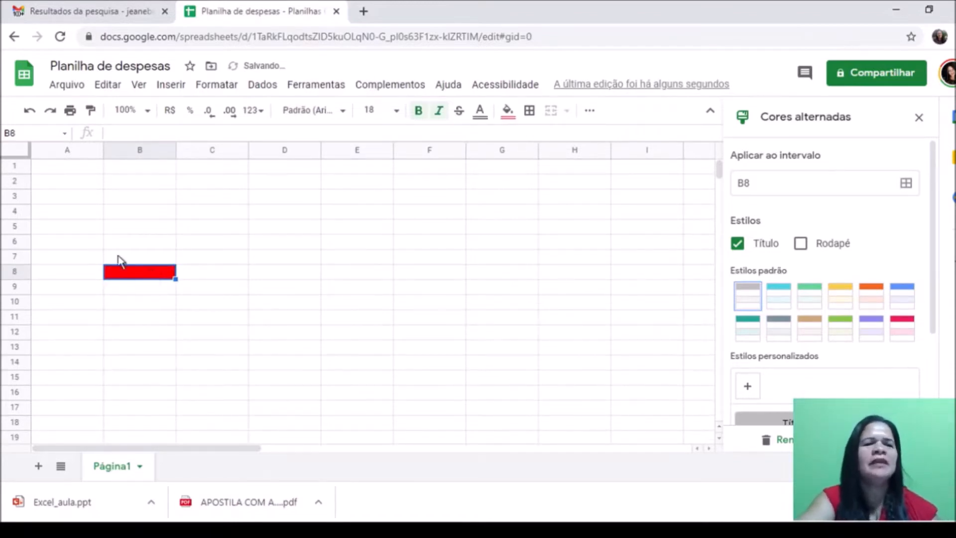
click(45, 170)
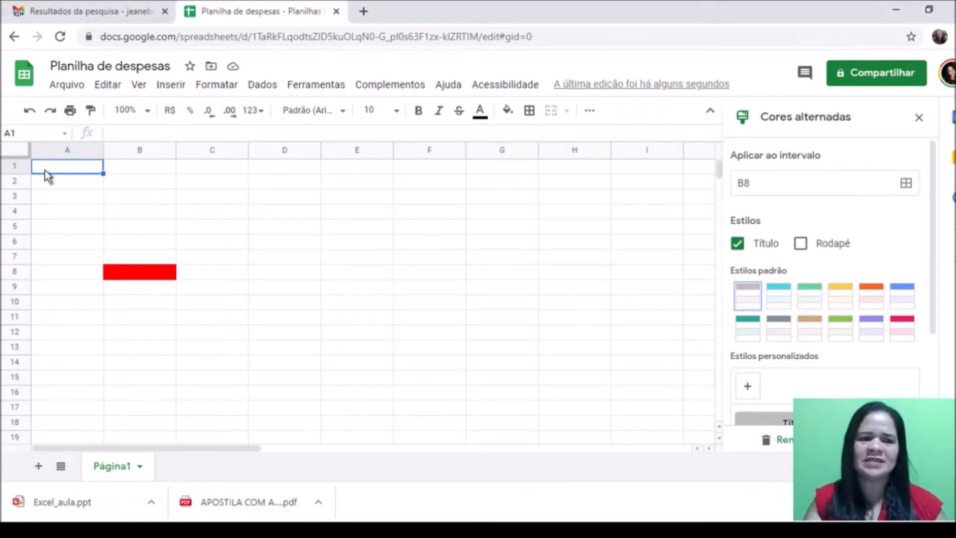
Step: Enter the title PLANILHA DE DESPESAS in capitals in cell A1
text(planilha)
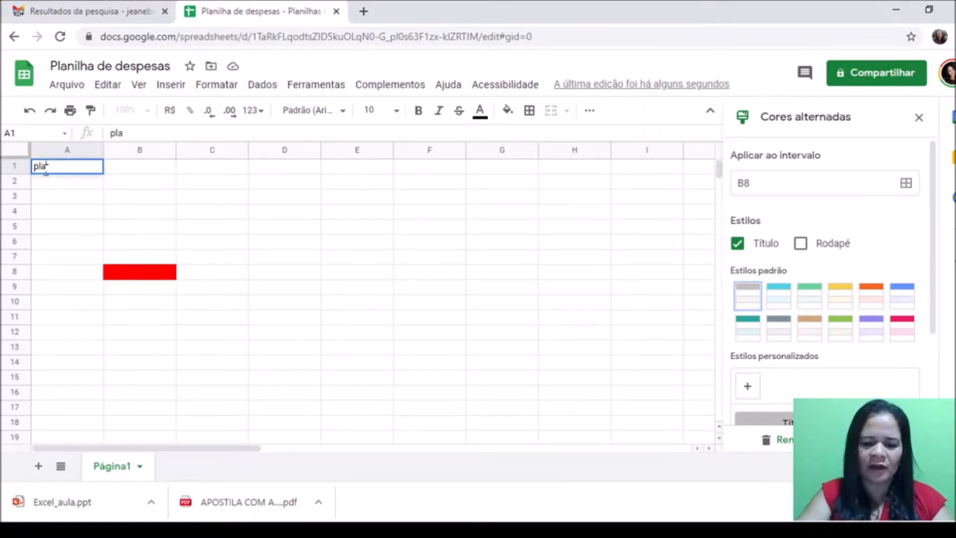
key(BackSpace)
key(BackSpace)
key(BackSpace)
key(BackSpace)
key(BackSpace)
key(BackSpace)
key(BackSpace)
key(BackSpace)
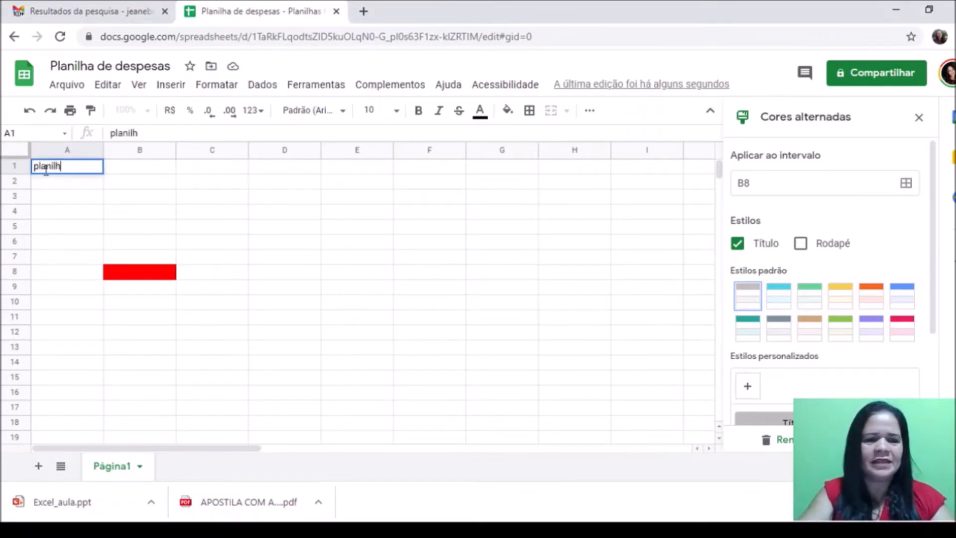
text(PLANI)
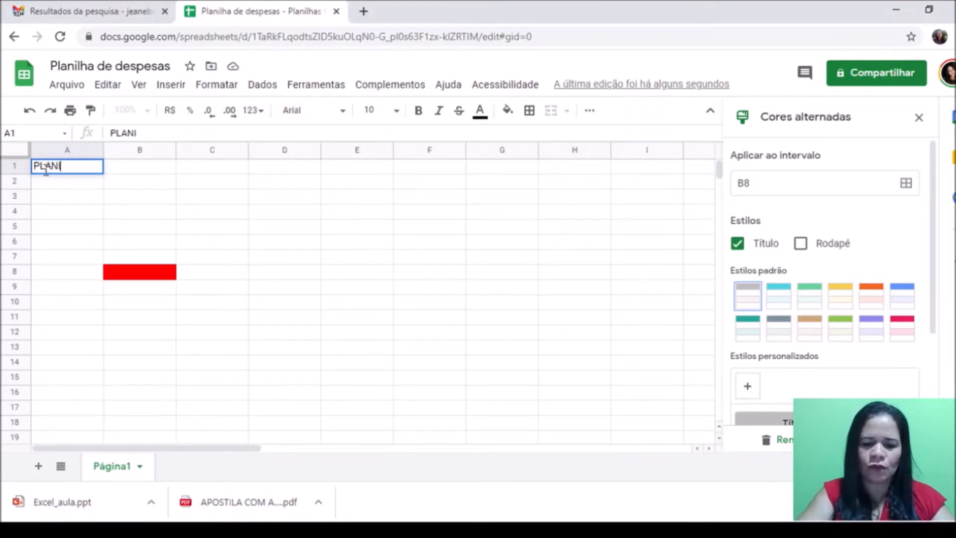
text(LHA DE DESPESAS)
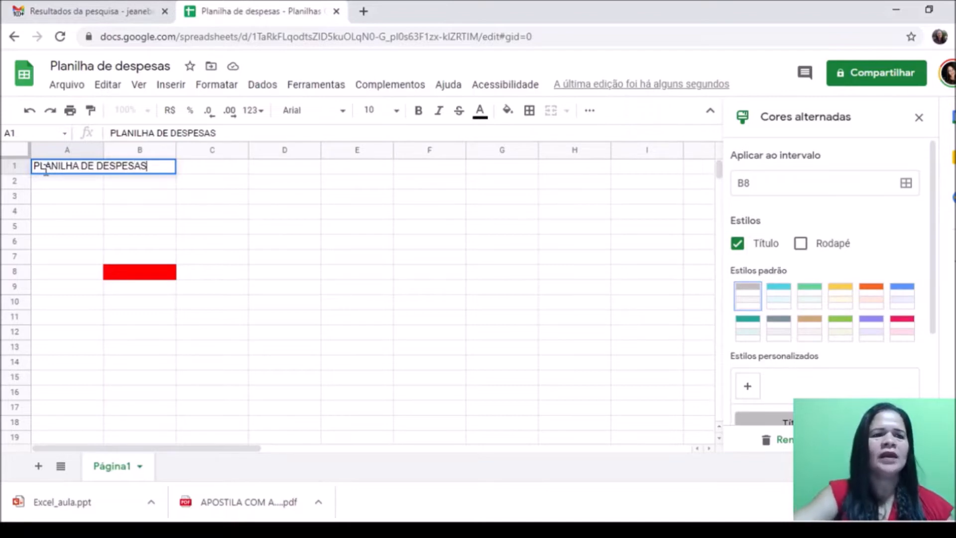
click(82, 217)
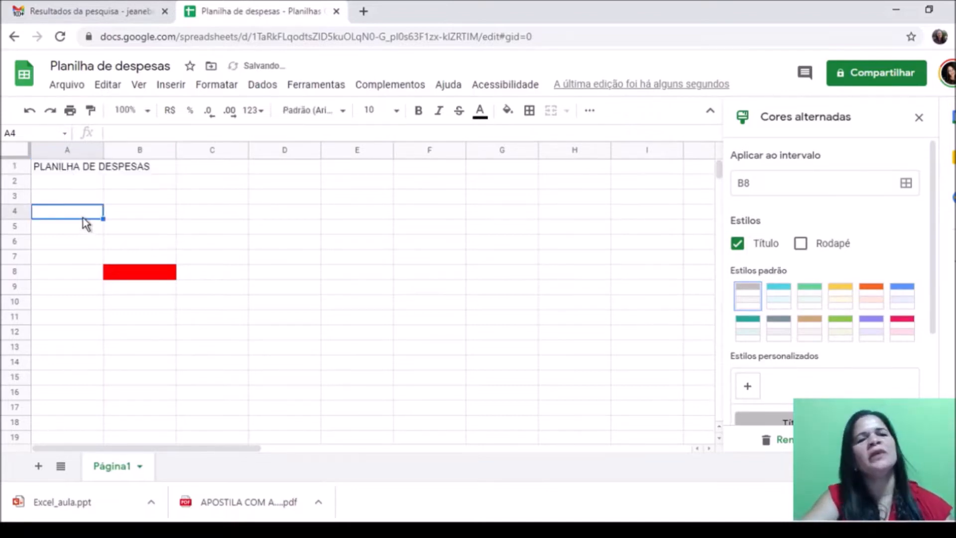
click(69, 174)
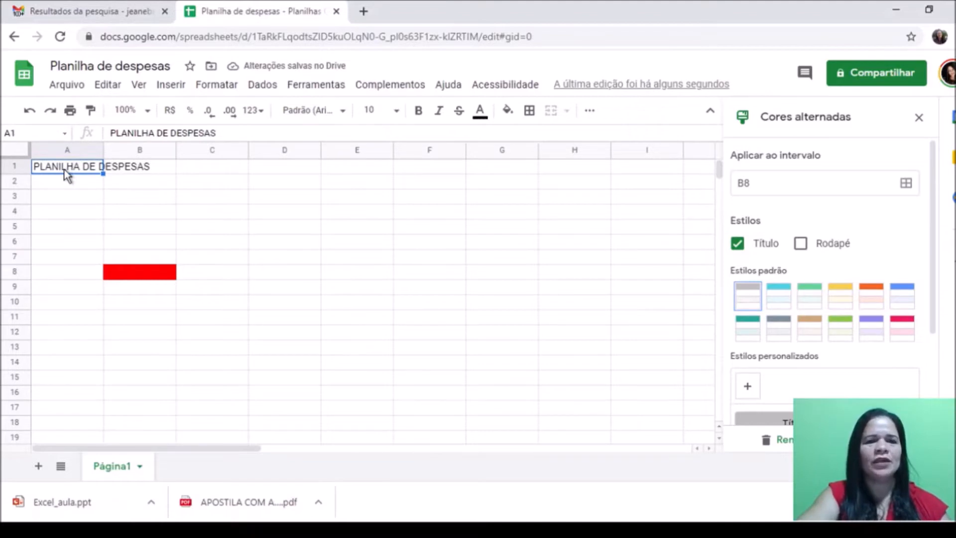
Step: Set the A1 title to Abril Fatface at size 24 and select A1 through D1
click(396, 112)
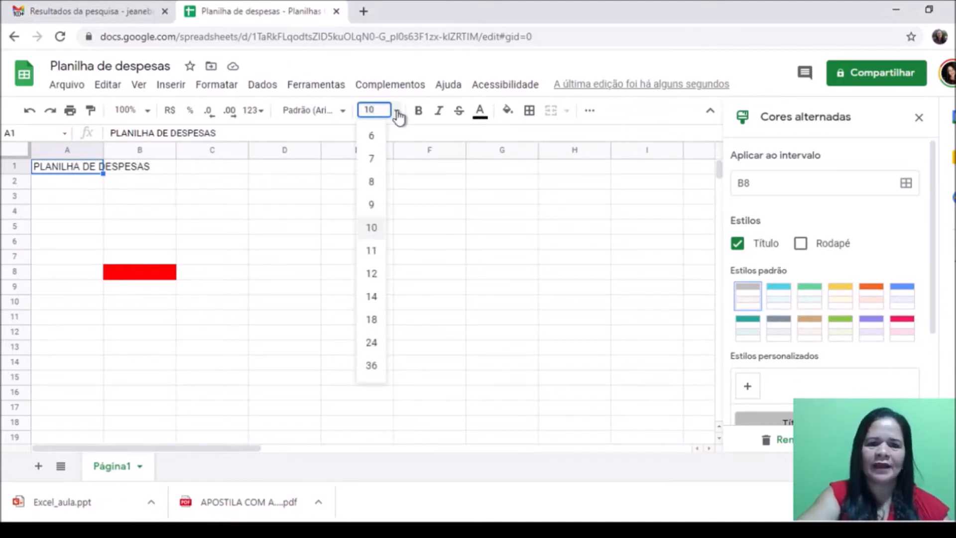
click(375, 342)
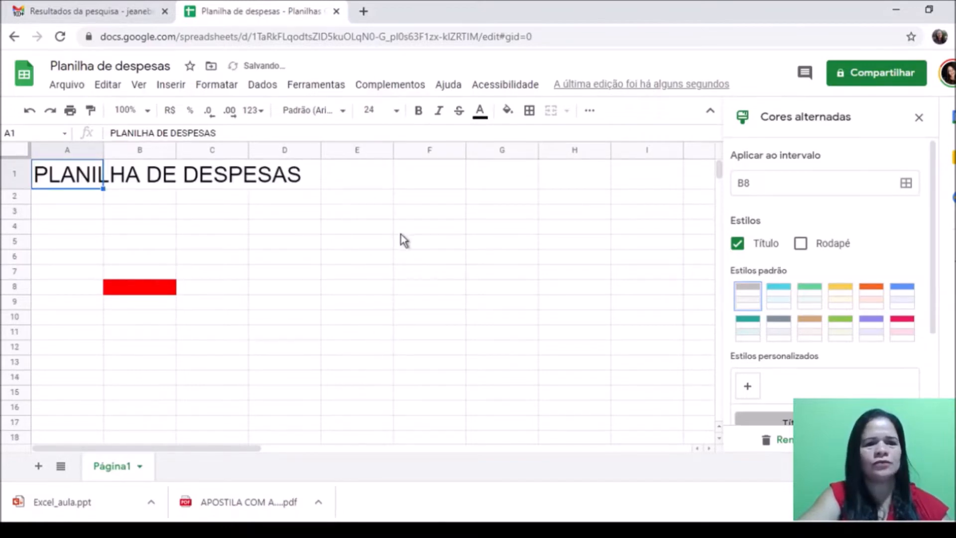
click(344, 112)
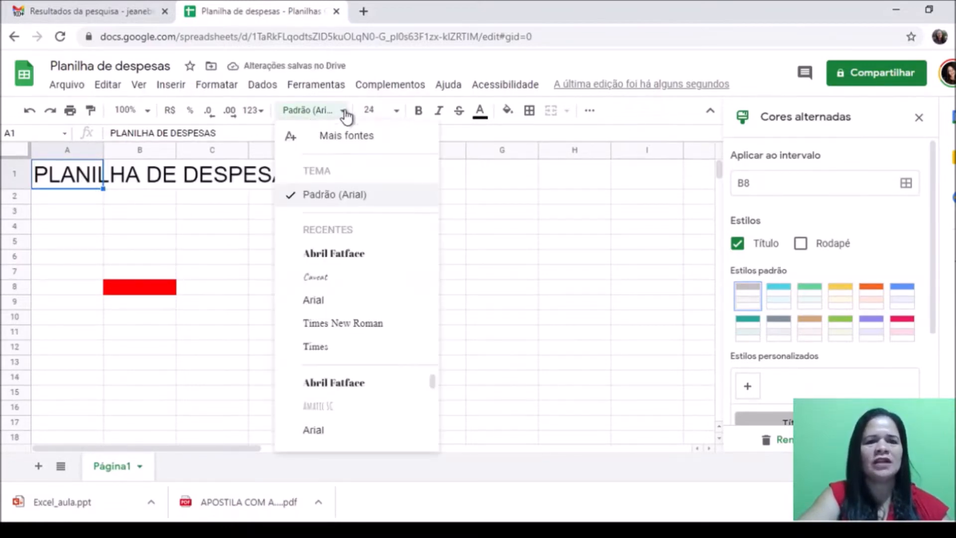
click(358, 255)
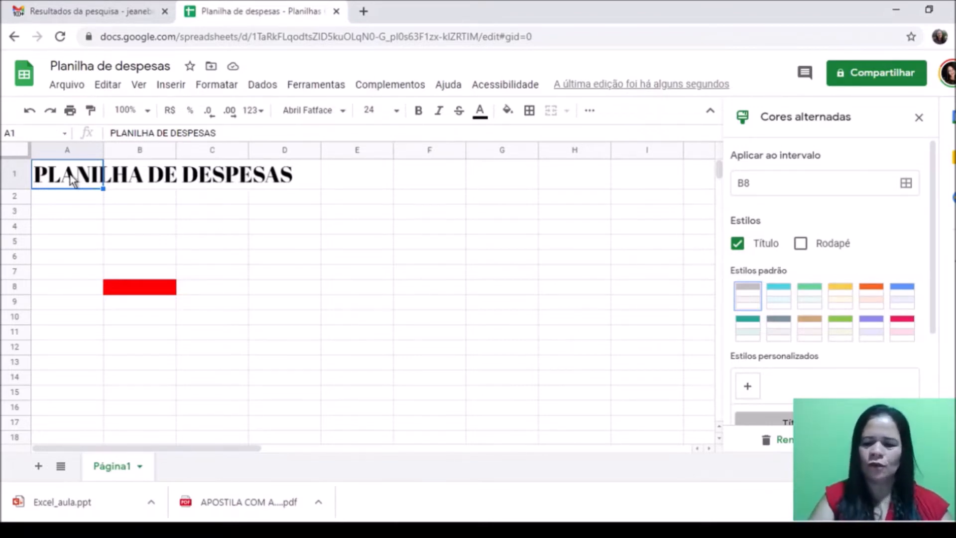
key(shift+Right)
key(shift+Right)
key(shift+Right)
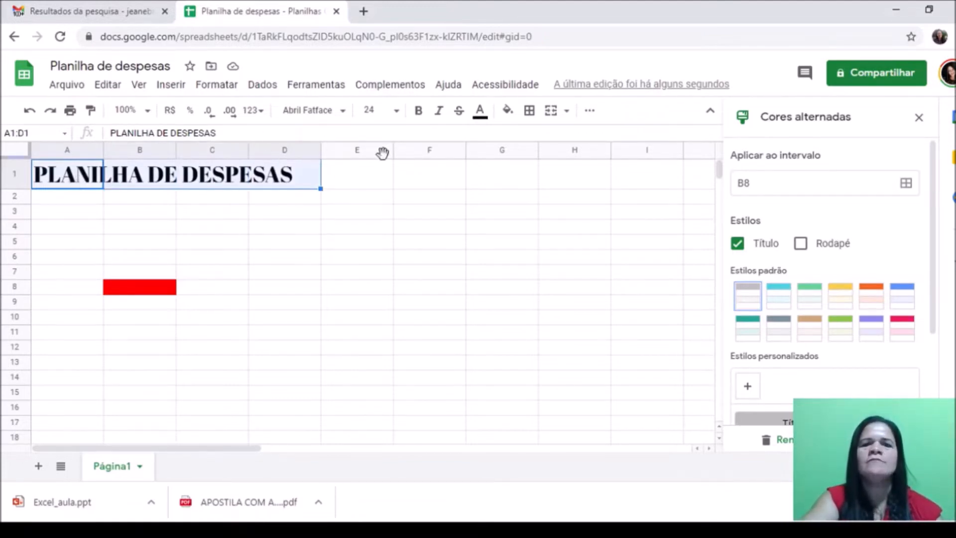
Step: Merge A1:D1 and fill the merged title with a light red background
click(552, 112)
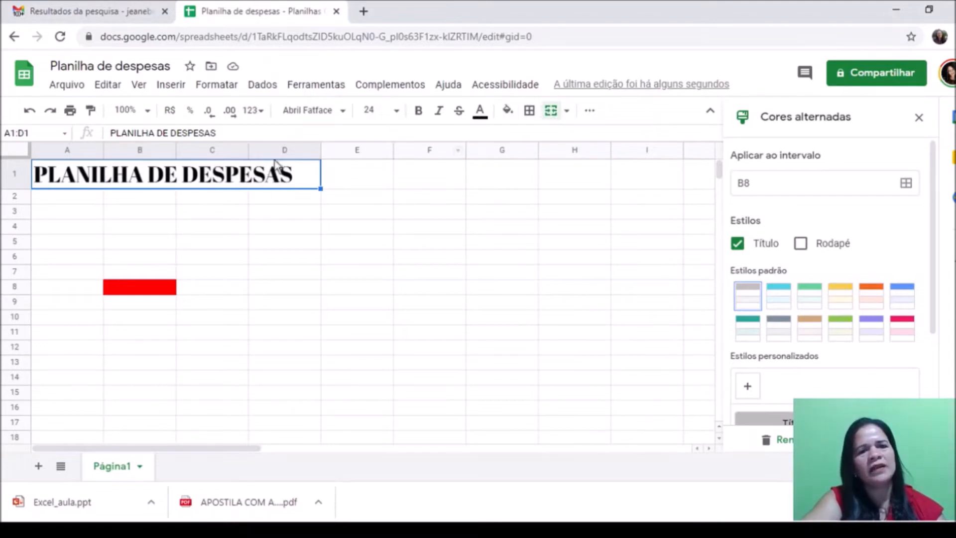
click(507, 110)
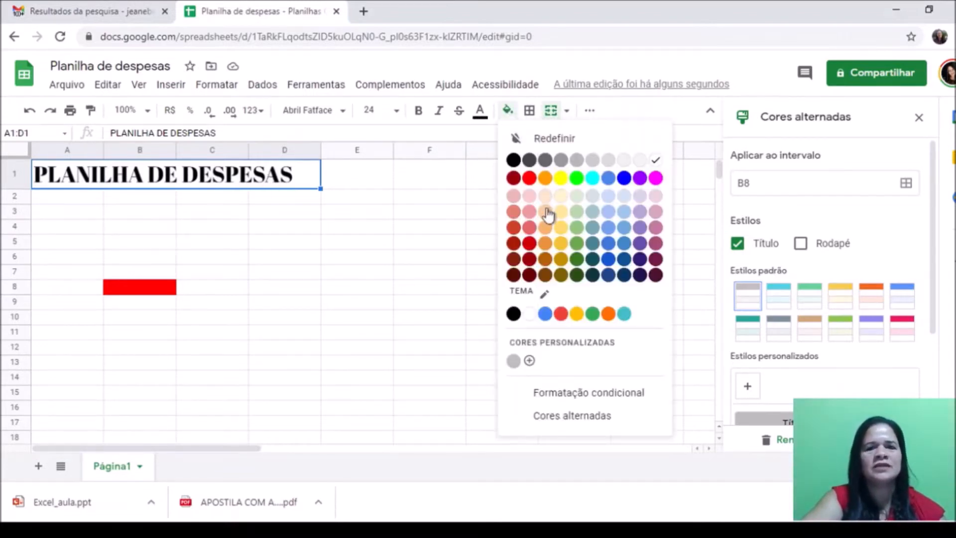
click(529, 211)
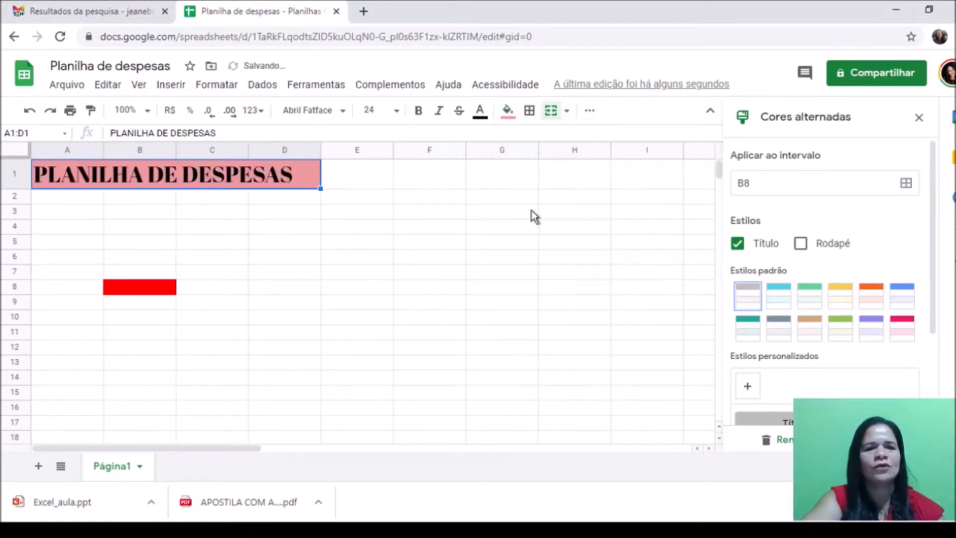
click(361, 262)
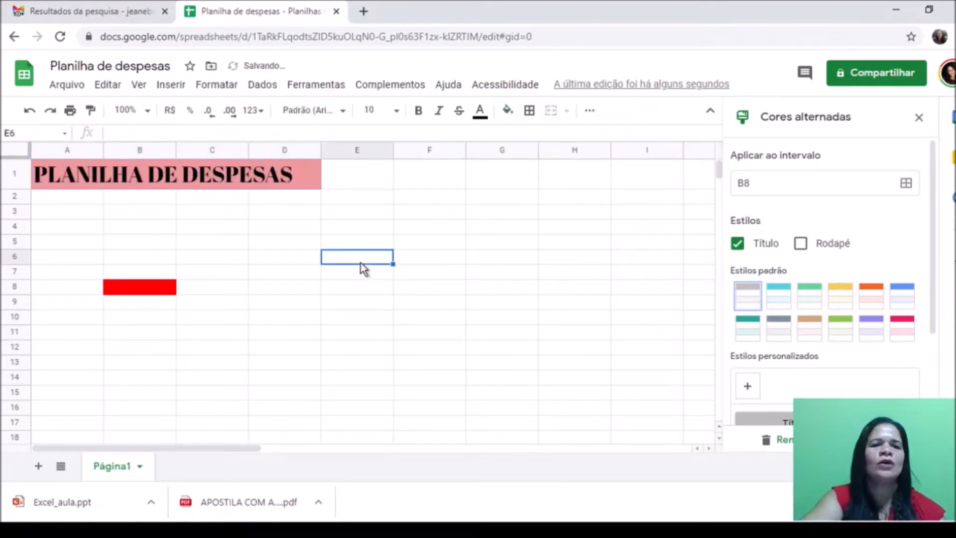
click(123, 290)
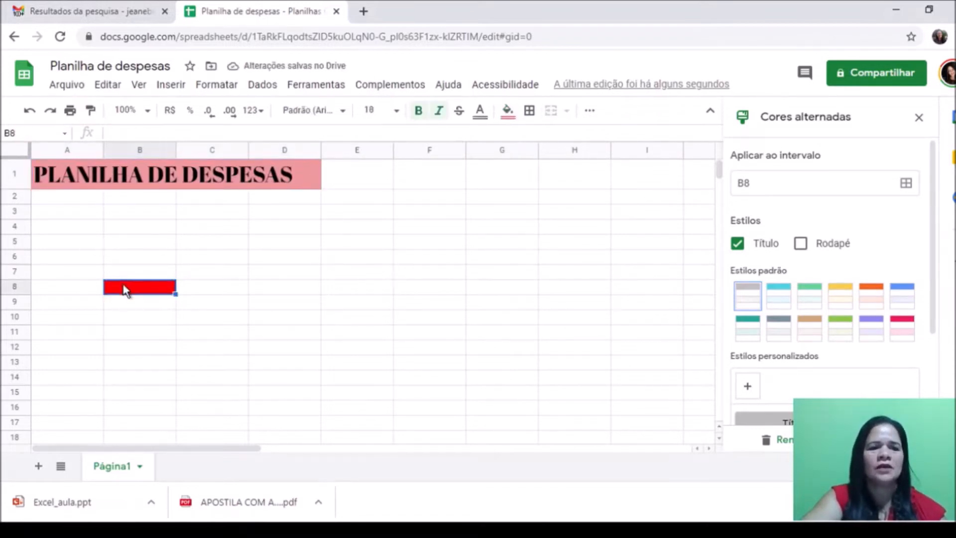
Step: Delete row 8 holding the leftover red cell, then move to cell A3
right_click(16, 291)
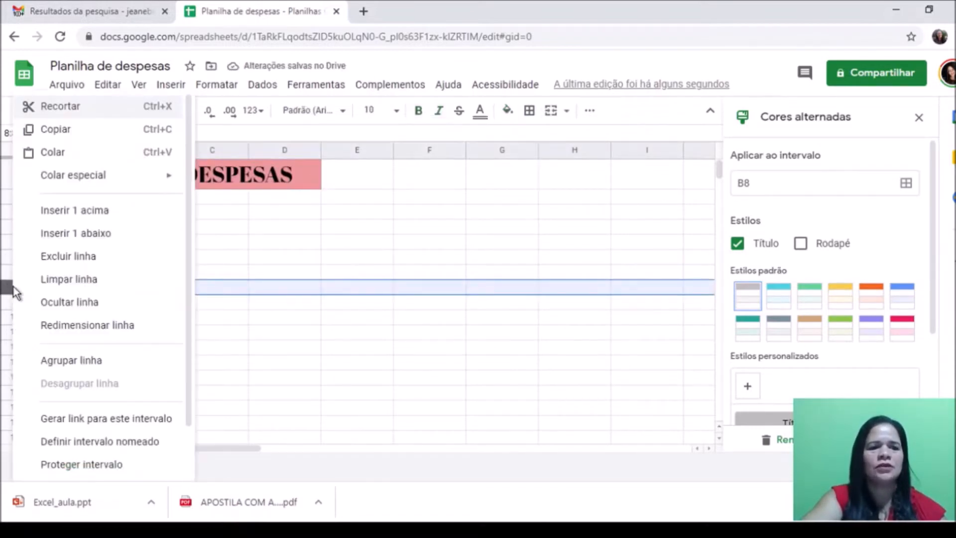
click(68, 258)
click(52, 199)
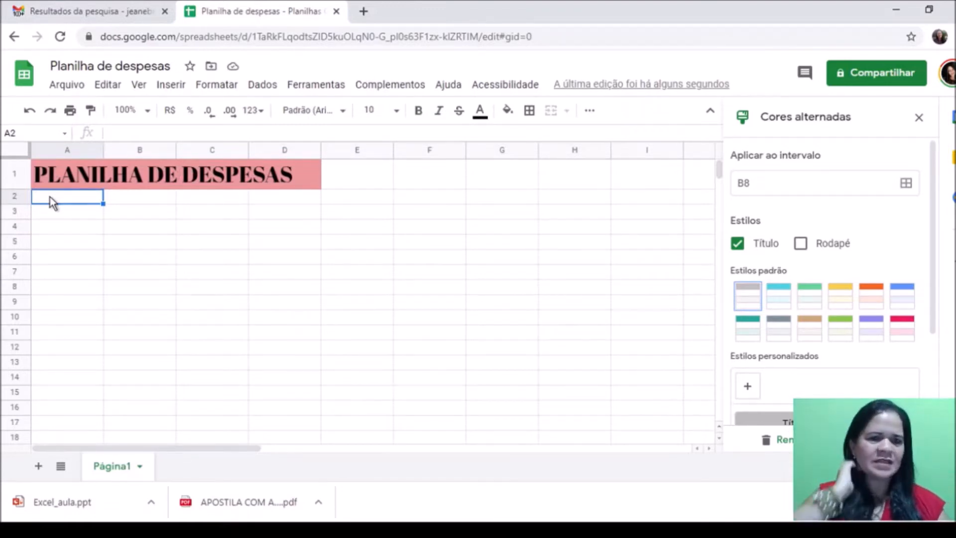
key(Down)
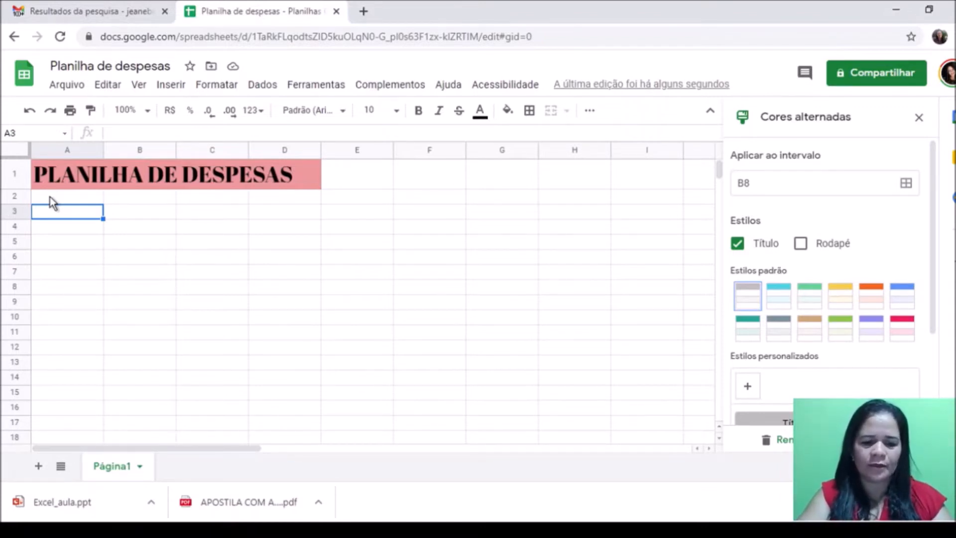
Step: Enter Condomíno, Energia, Água and Supermercado down column A from A3
text(Condomíno)
key(Return)
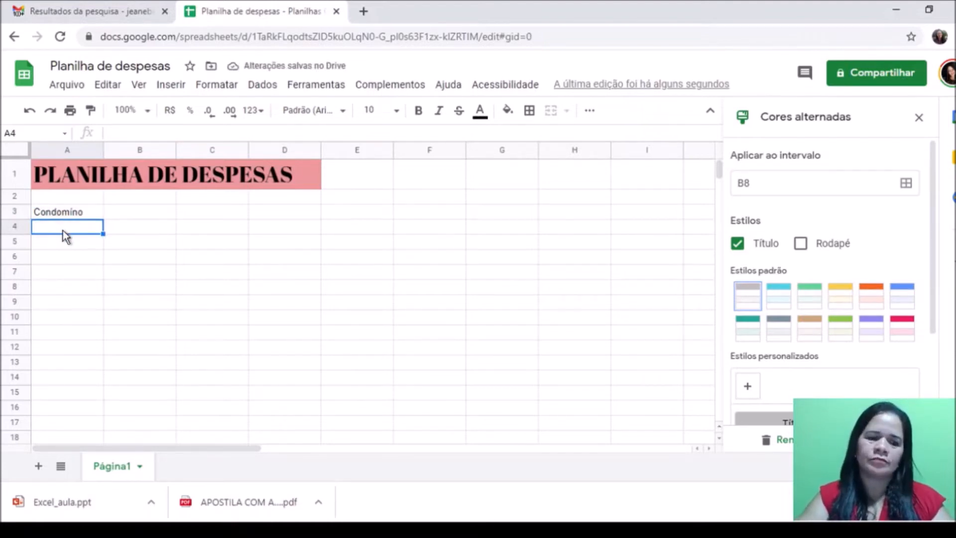
text(Energia)
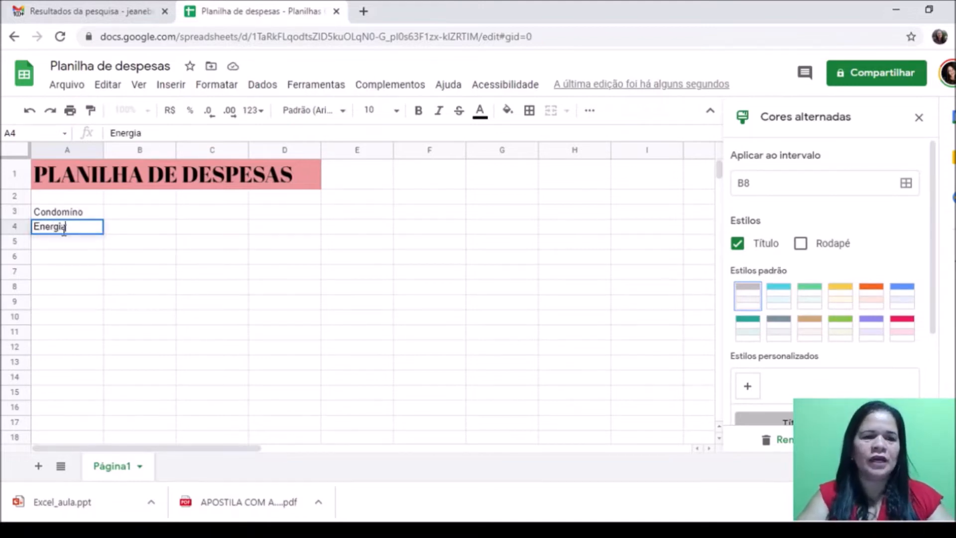
key(Return)
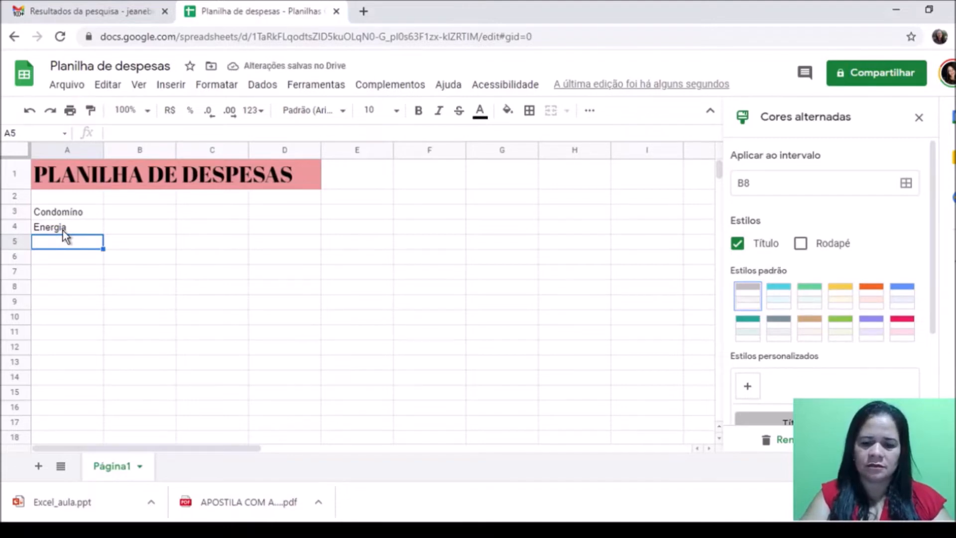
text(Água)
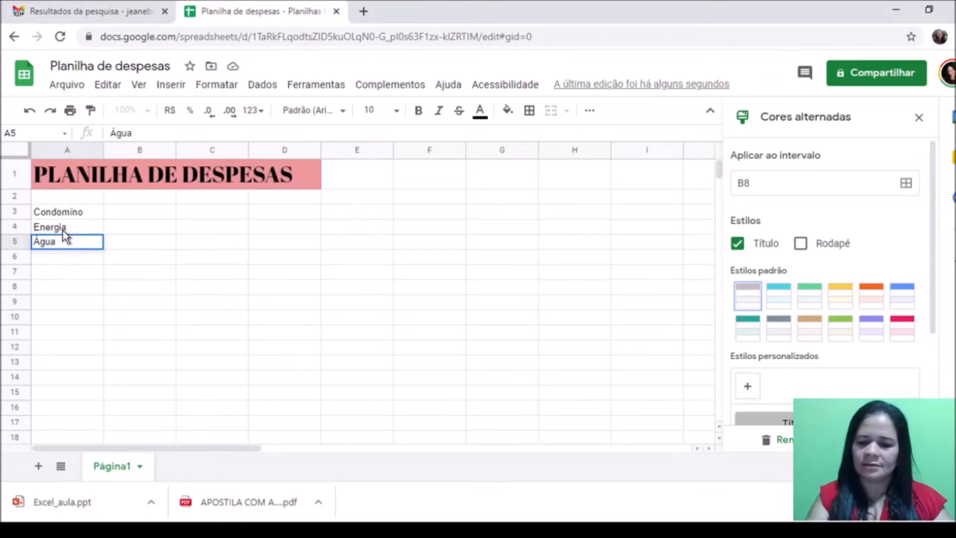
key(Return)
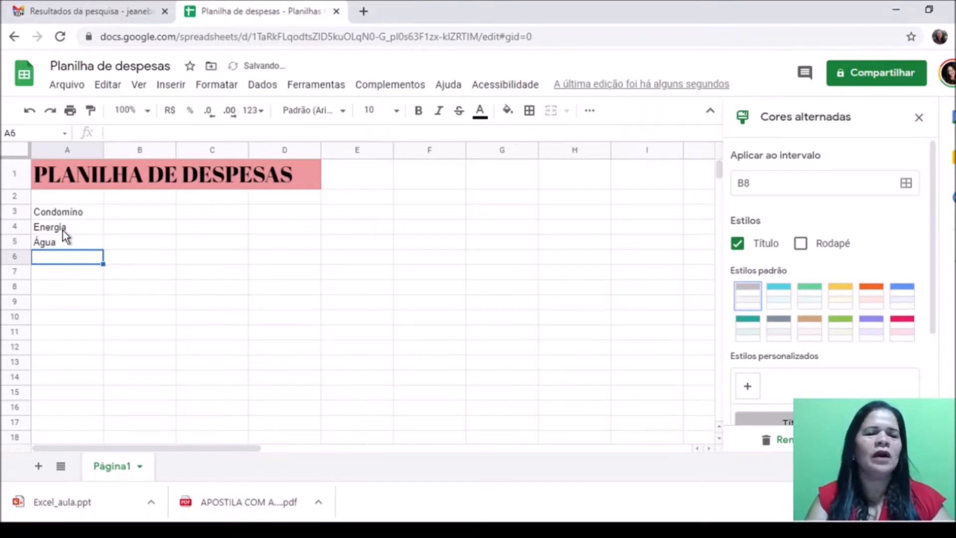
text(Supe)
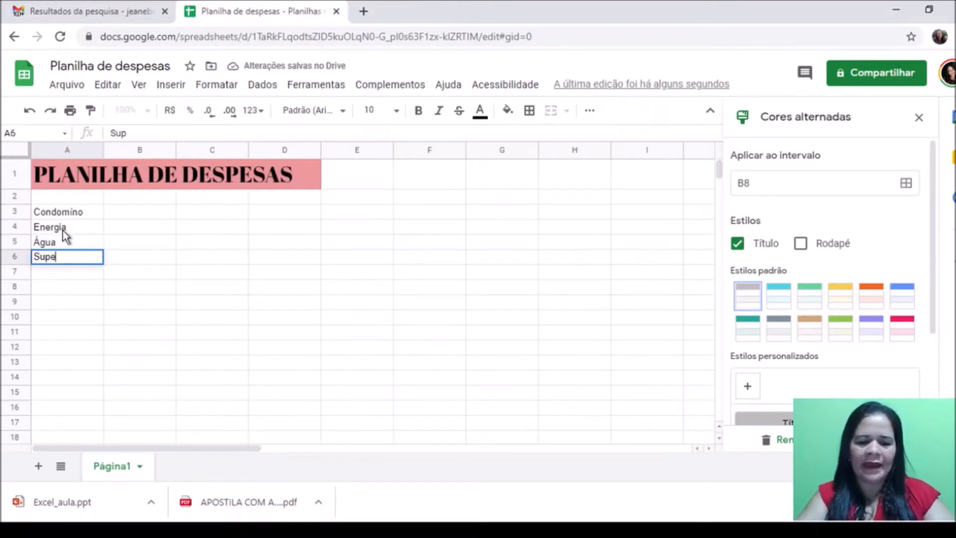
text(rmercado)
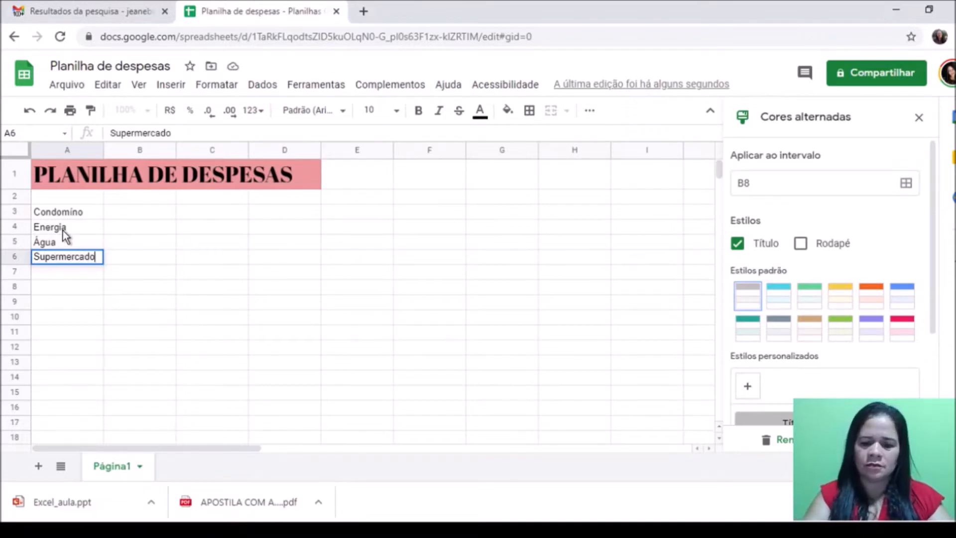
key(Return)
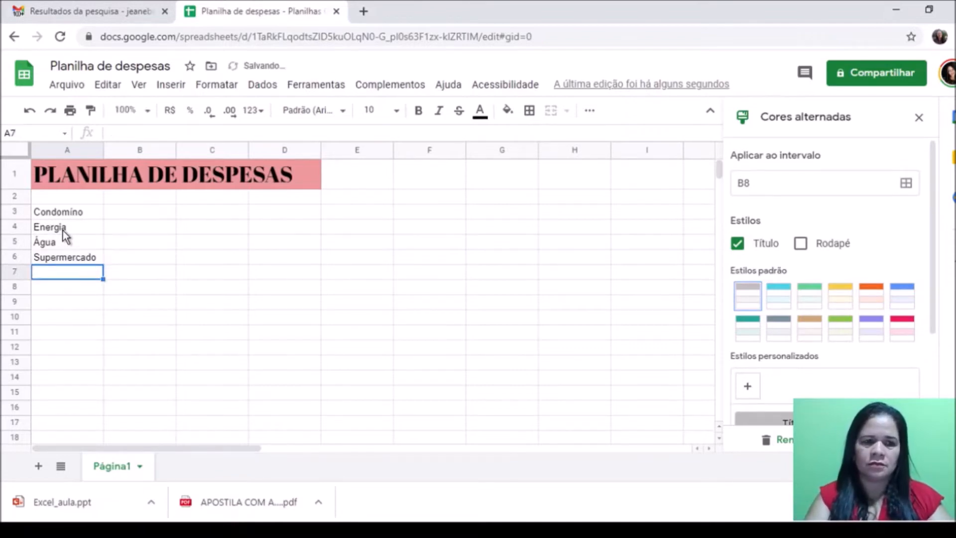
Step: Continue the list with Plano de Saúde, Mdicamentos, Gasolina and Seguro do Carro
text(Pla)
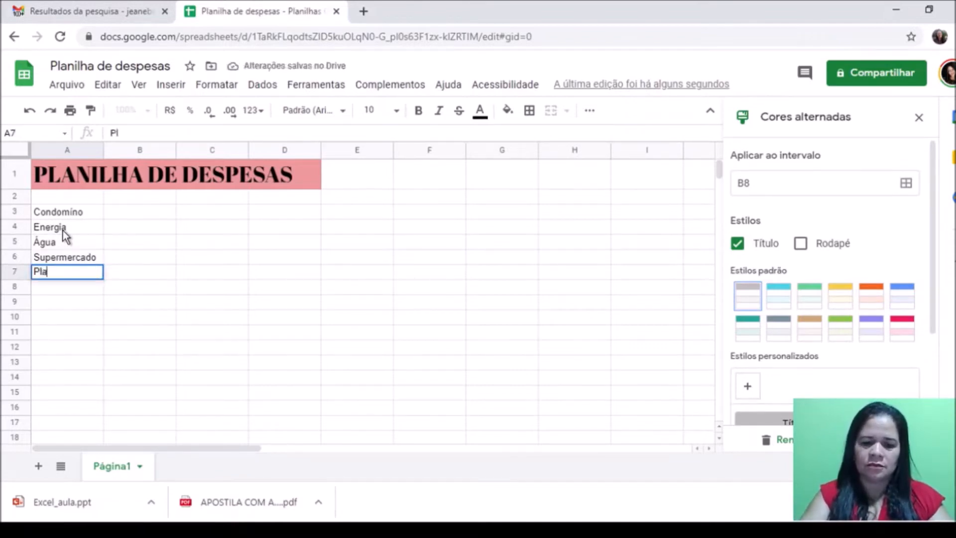
text(no de S)
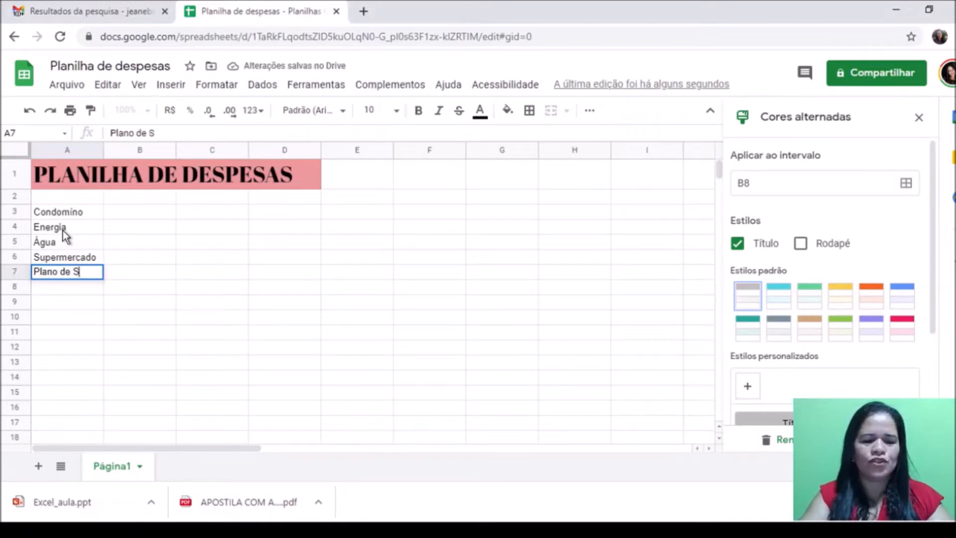
text(aúde)
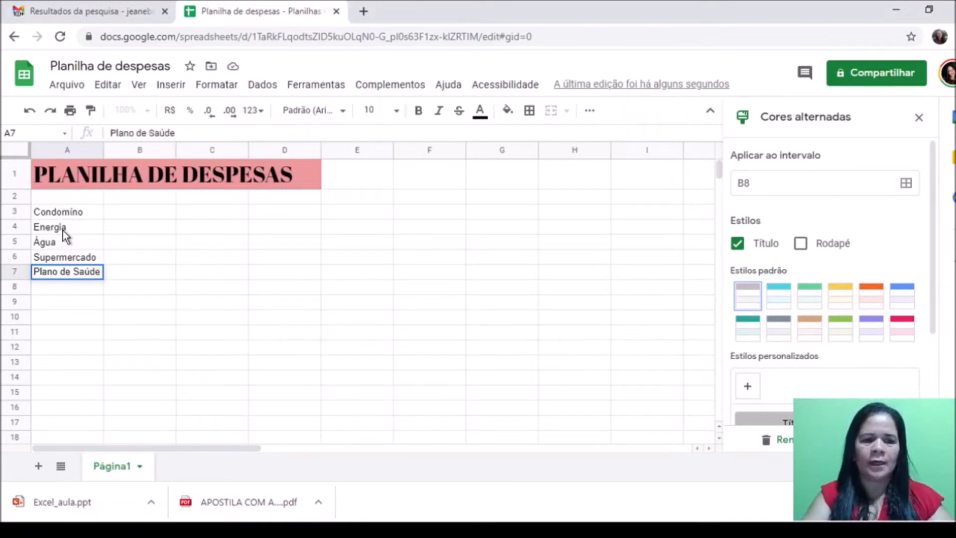
key(Return)
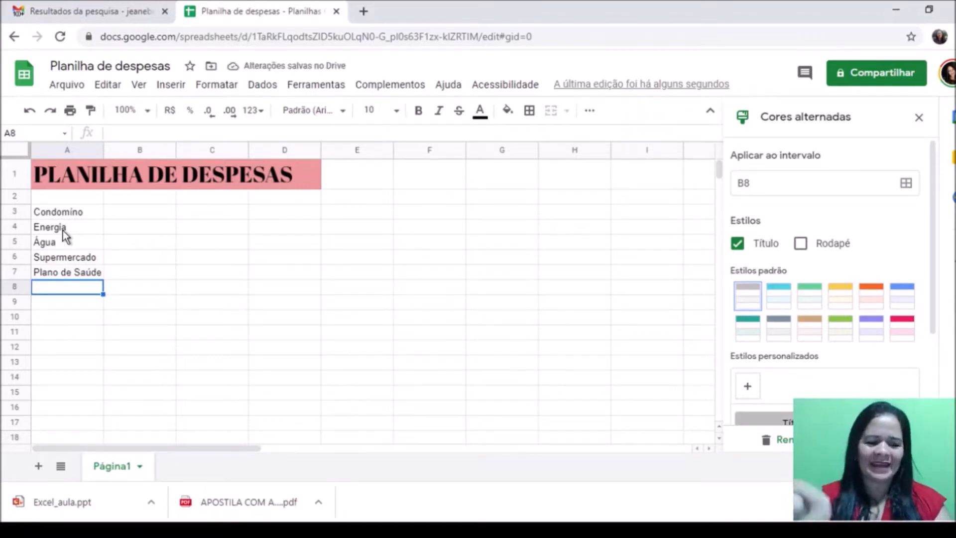
text(Mdicame)
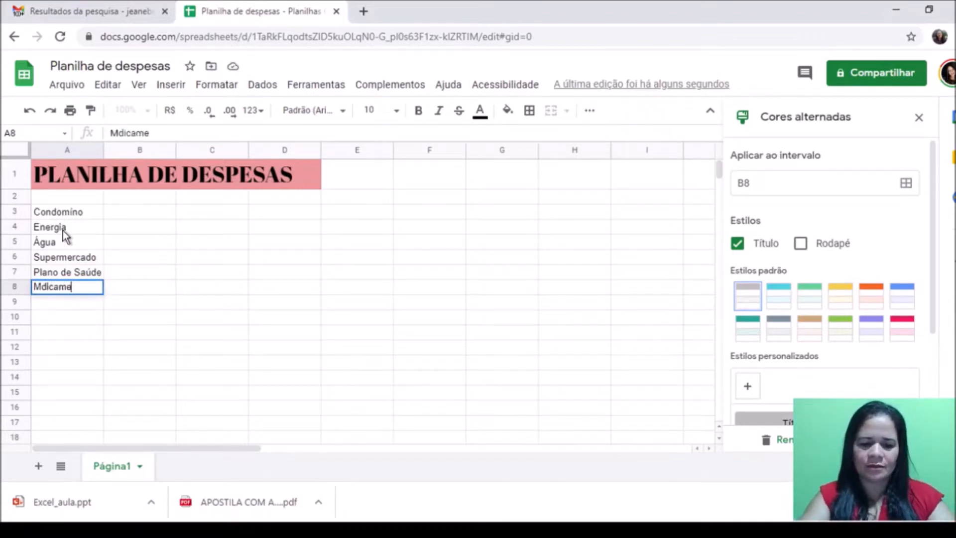
text(ntos)
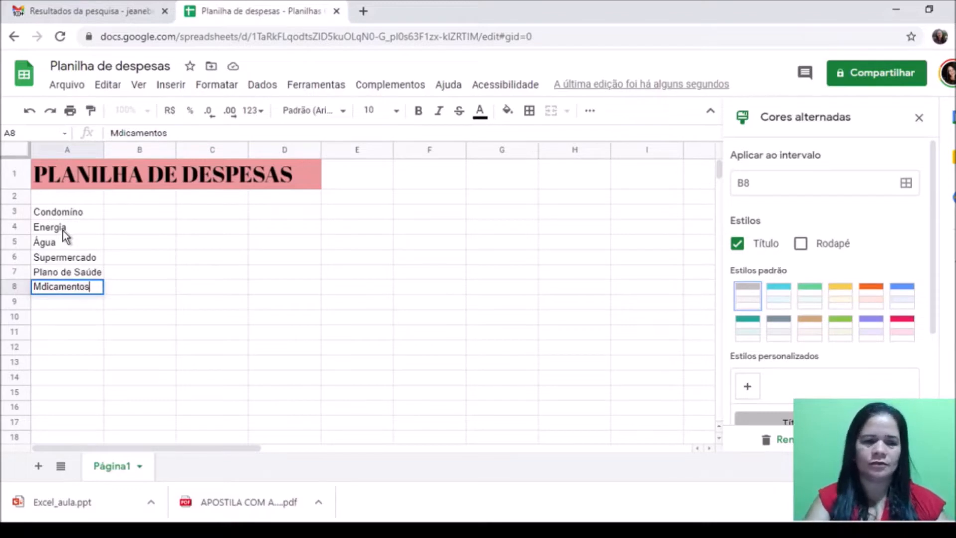
key(Return)
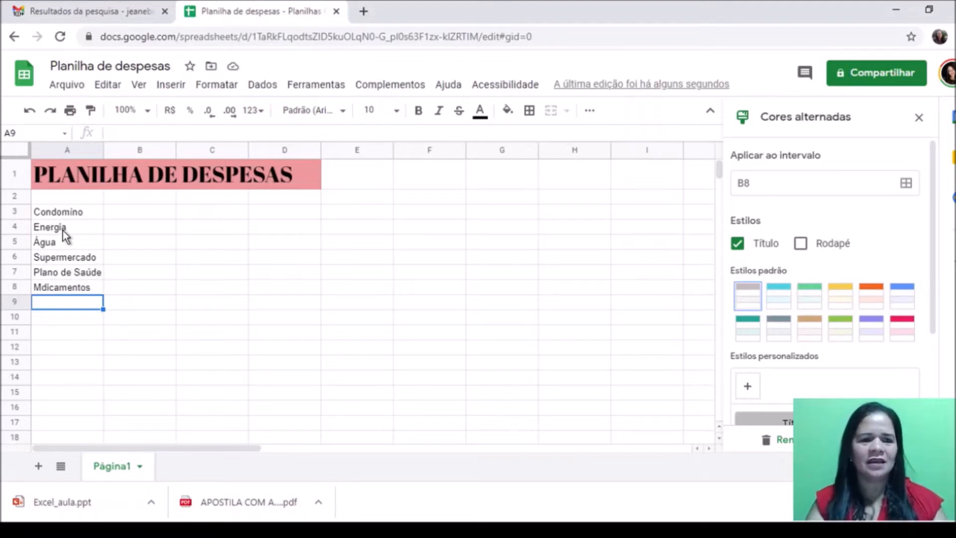
text(D)
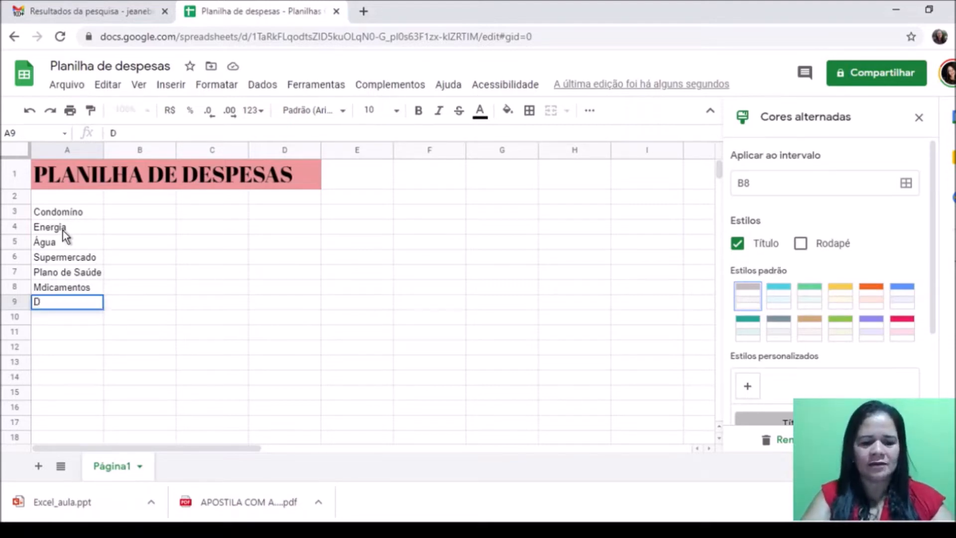
text(e)
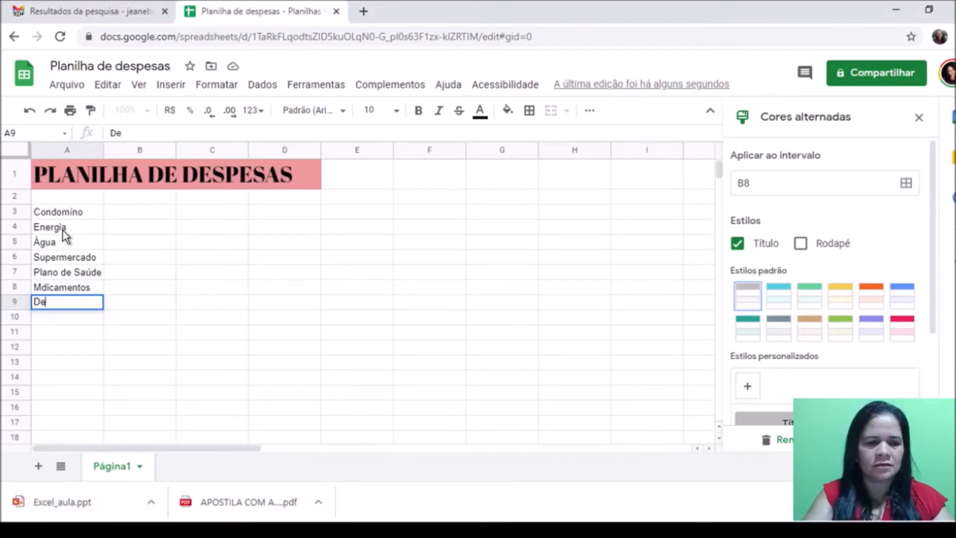
text(s)
key(BackSpace)
key(BackSpace)
key(BackSpace)
text(Gasolina)
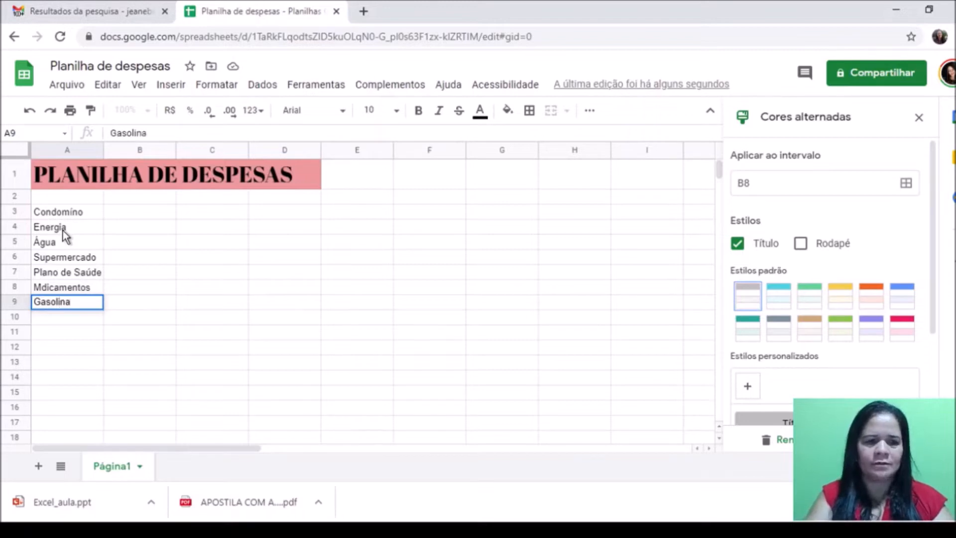
key(Return)
text(Seguro do)
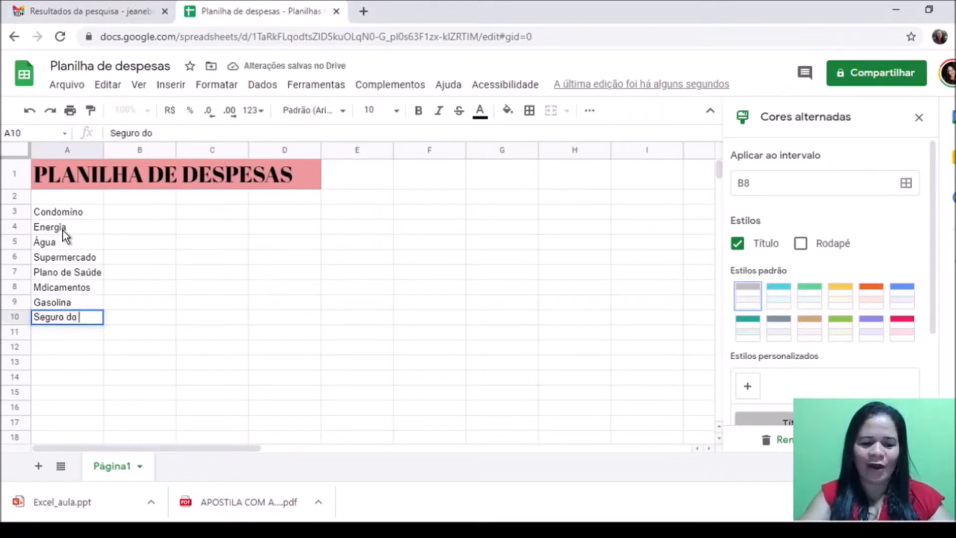
text( Carro)
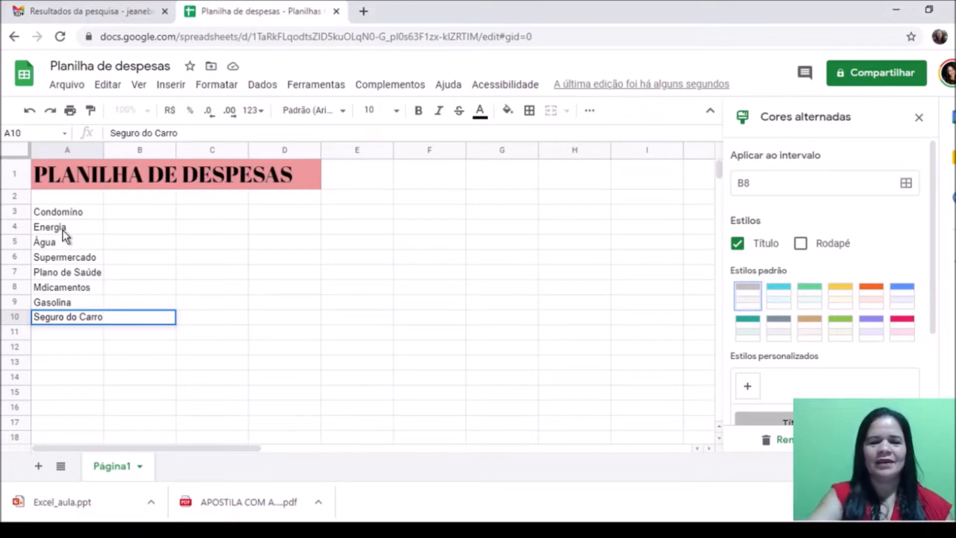
click(82, 352)
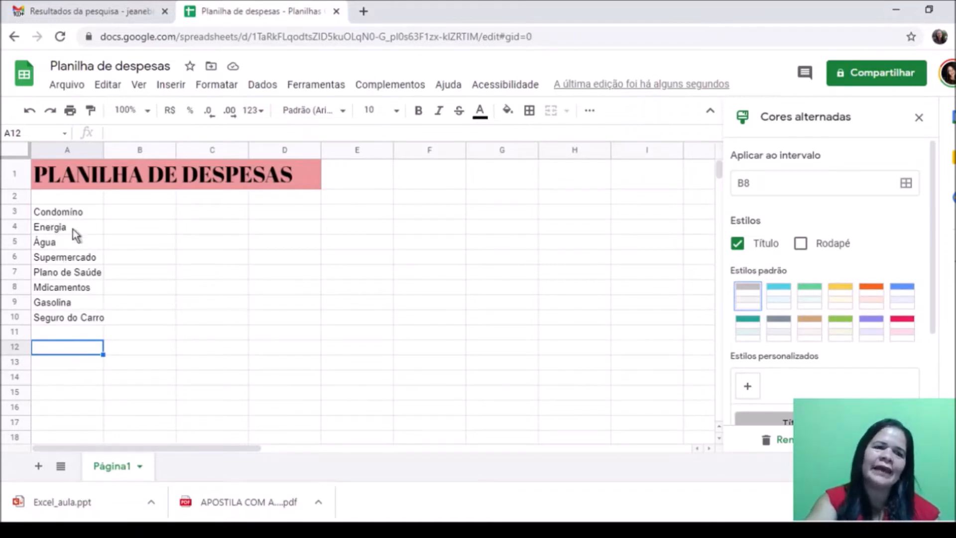
click(124, 219)
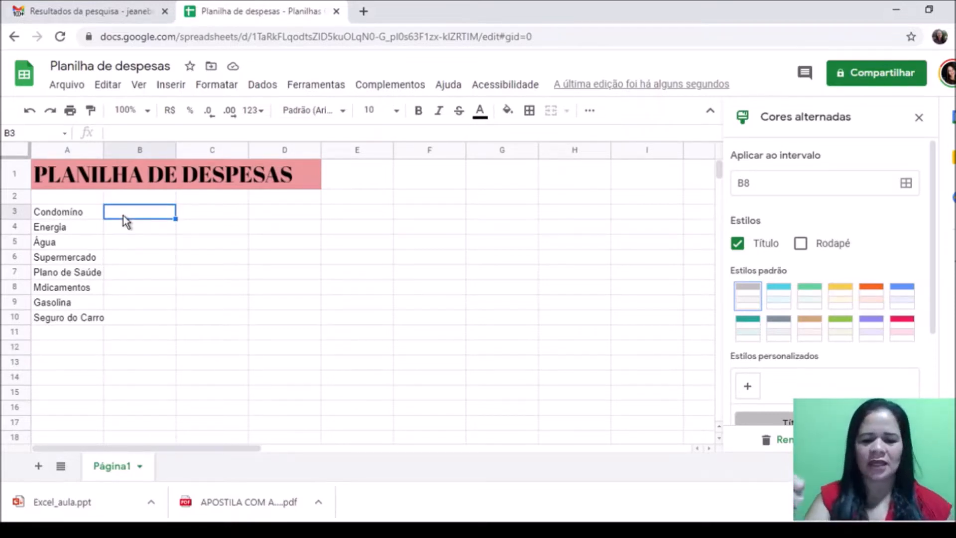
Step: Enter 300,00, 250,00 and 80,00 in B3:B5 for Condomínio, Energia and Água
text(300,00)
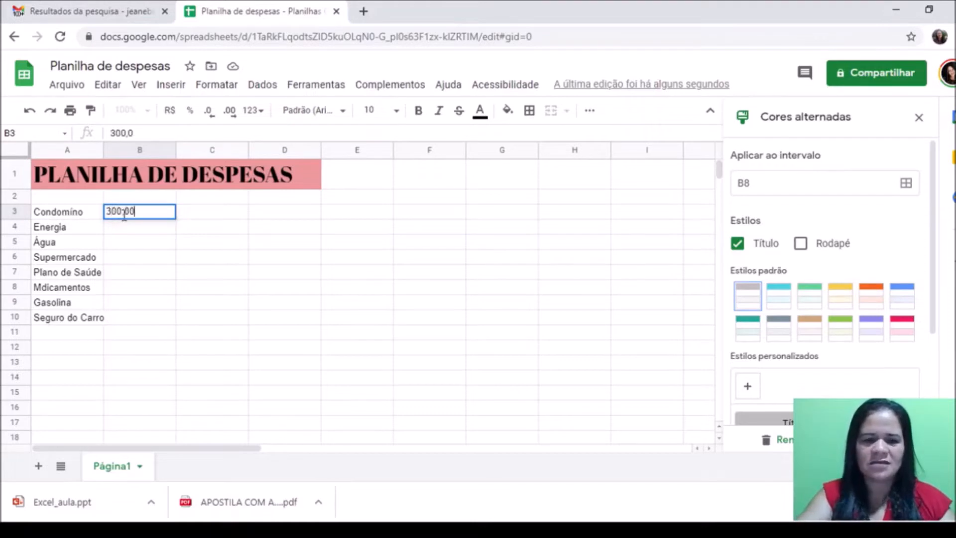
key(Return)
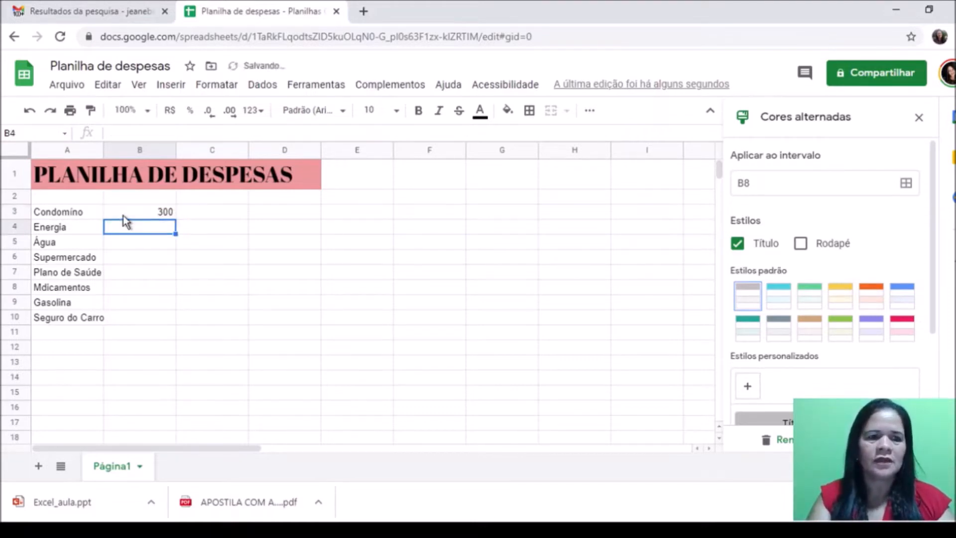
text(250,00)
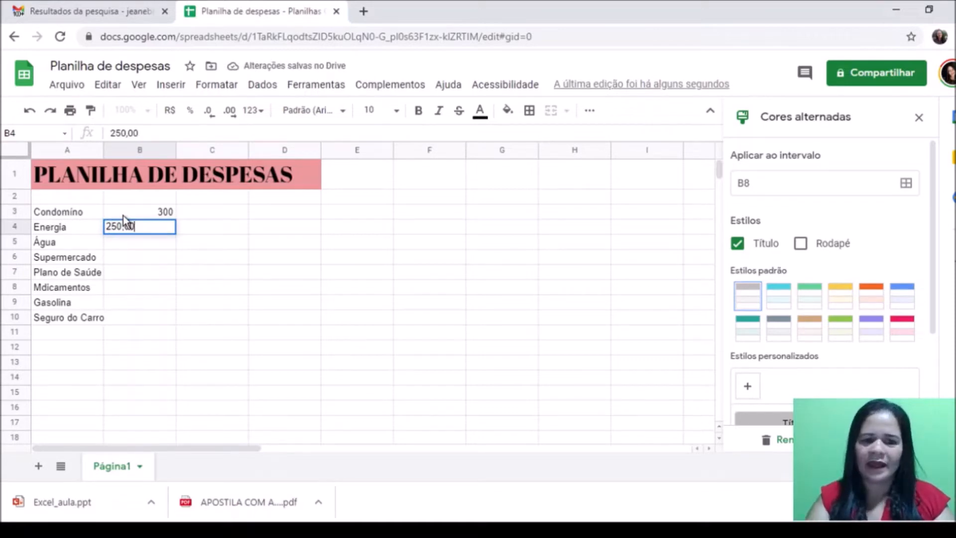
key(Return)
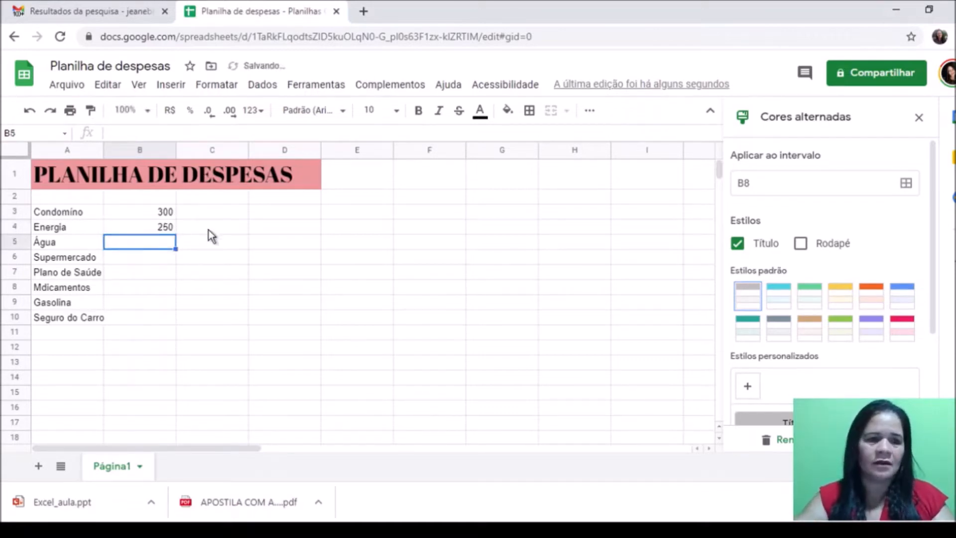
text(80,00)
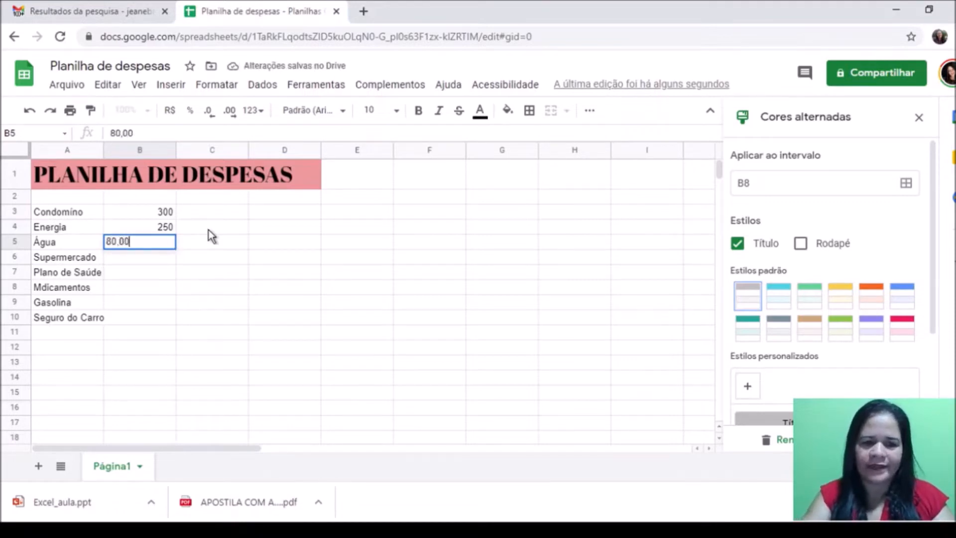
key(Return)
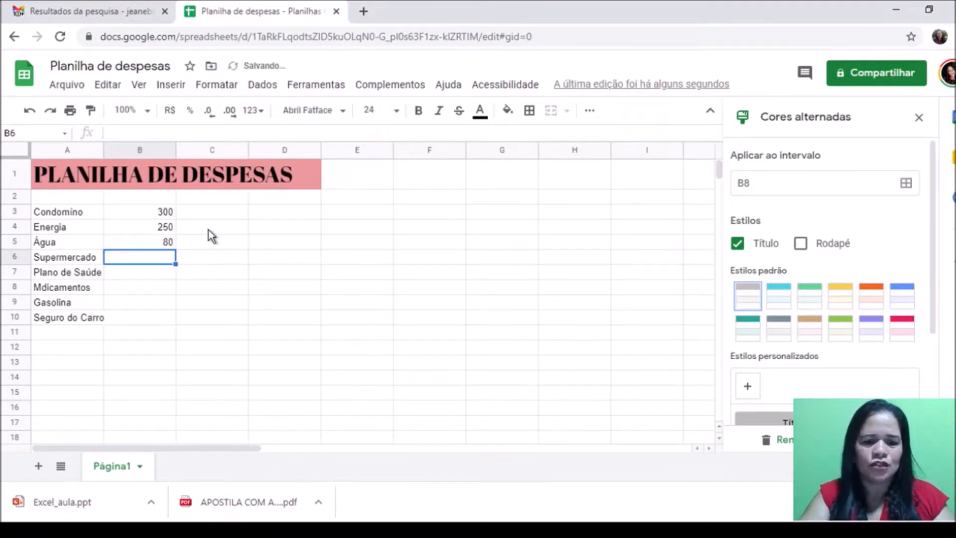
Step: Enter 800,00 as the Supermercado amount in B6
text(800,00)
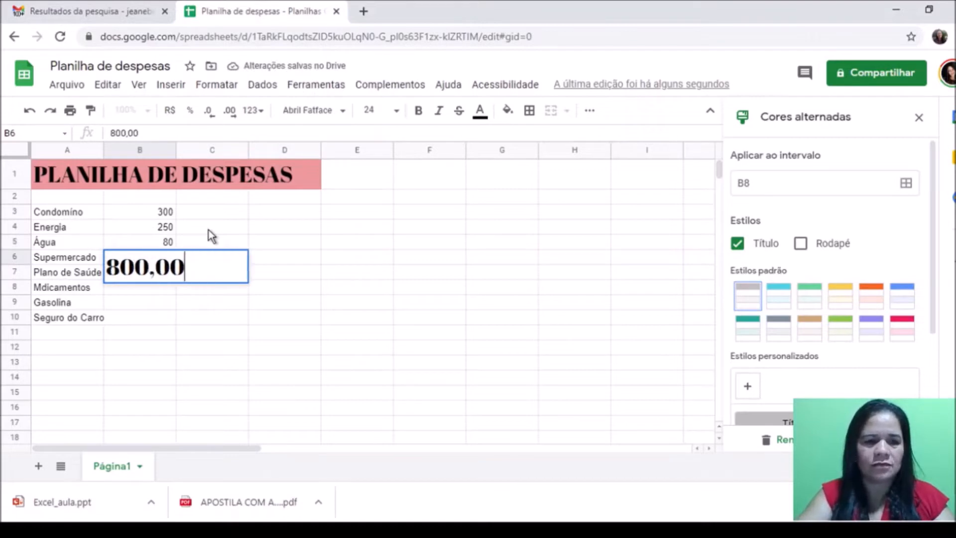
click(166, 297)
click(165, 271)
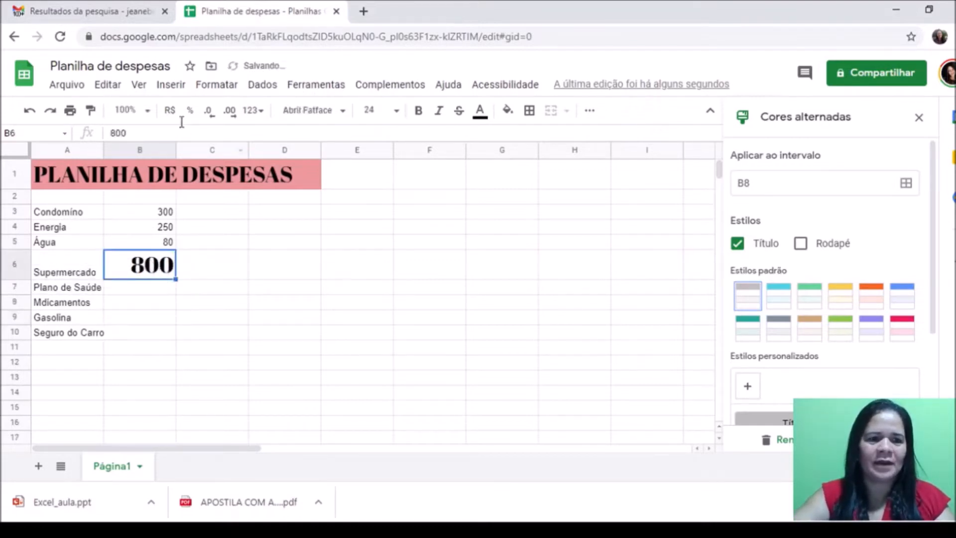
right_click(167, 273)
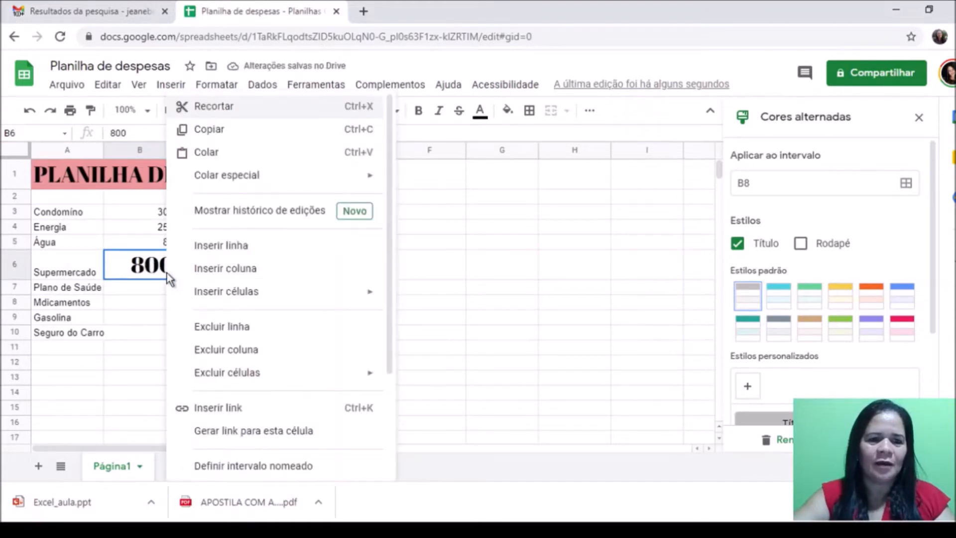
click(142, 303)
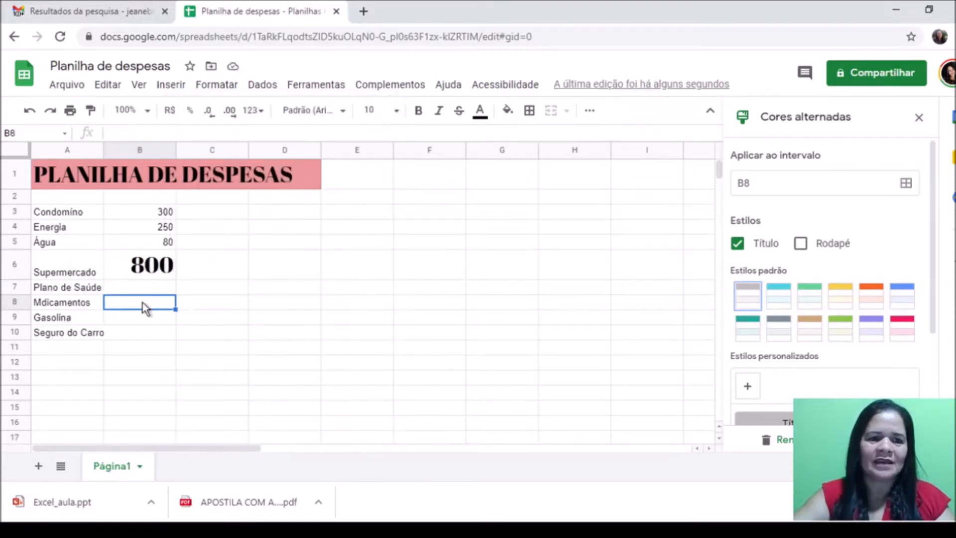
click(141, 274)
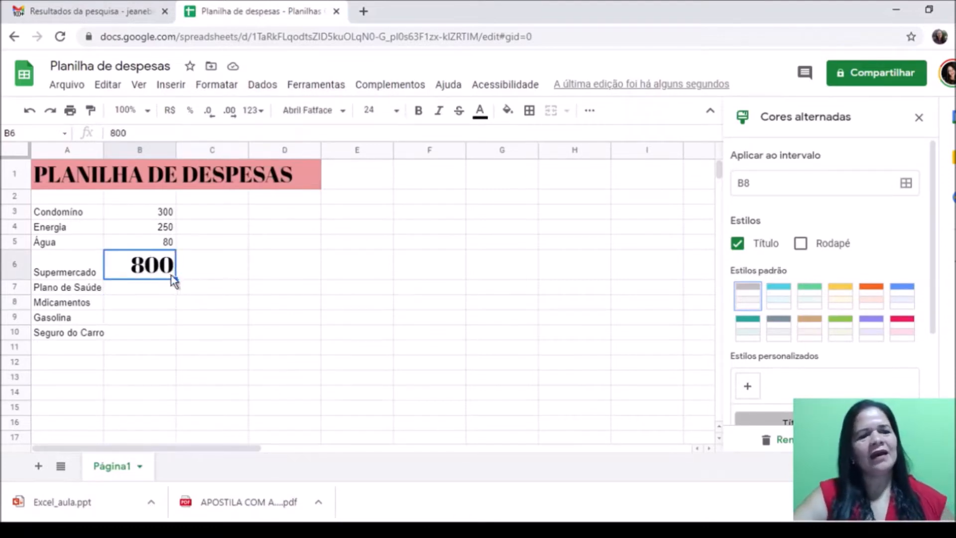
Step: Reformat the 800 in B6 to default Arial at size 10, matching the other amounts
click(154, 240)
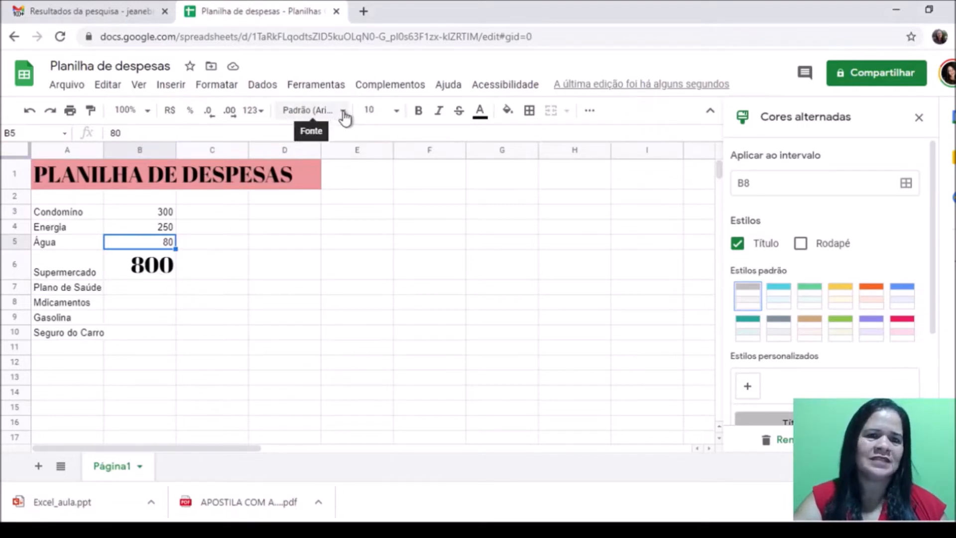
click(167, 266)
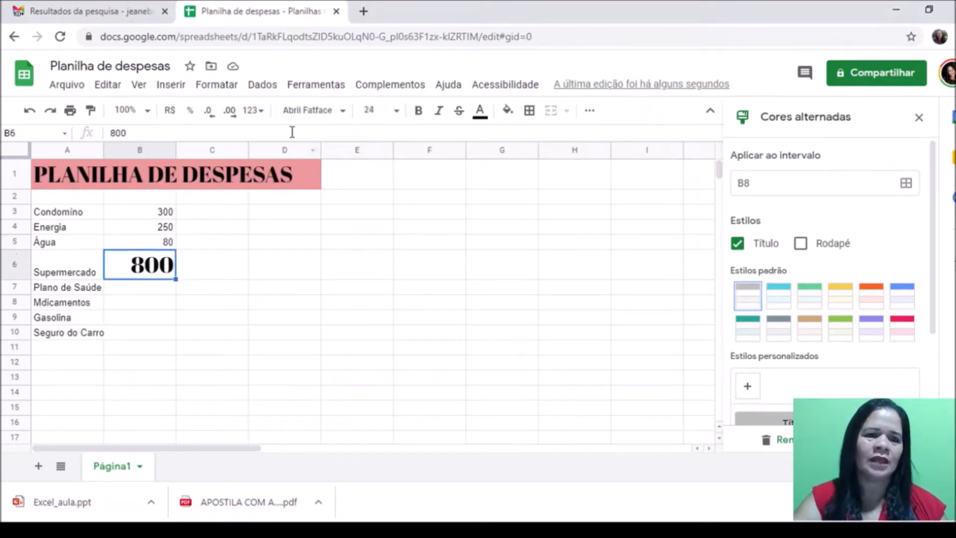
click(344, 110)
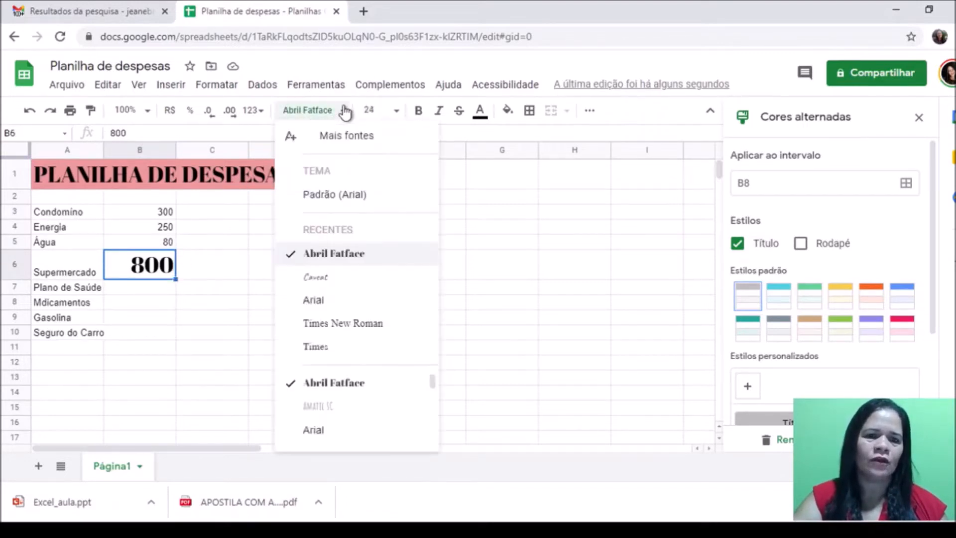
click(321, 197)
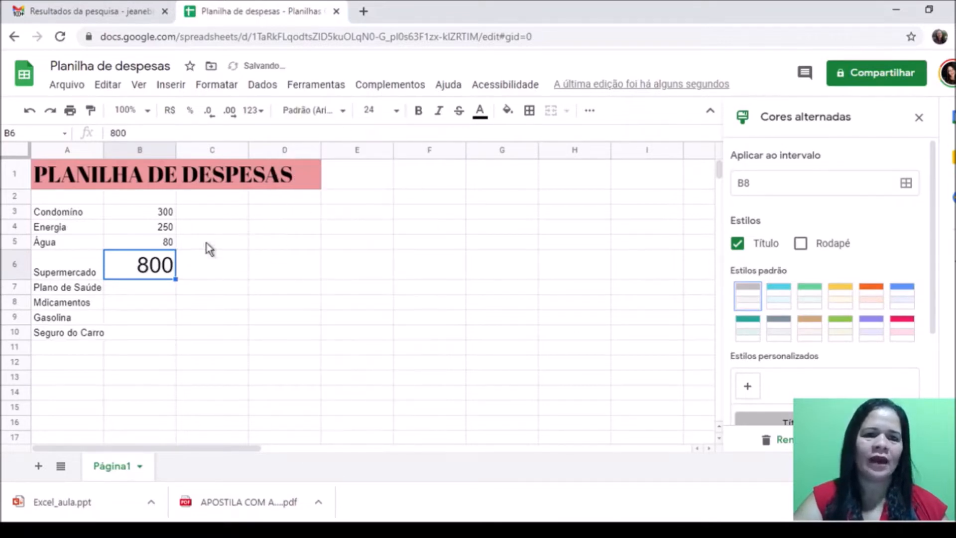
click(396, 111)
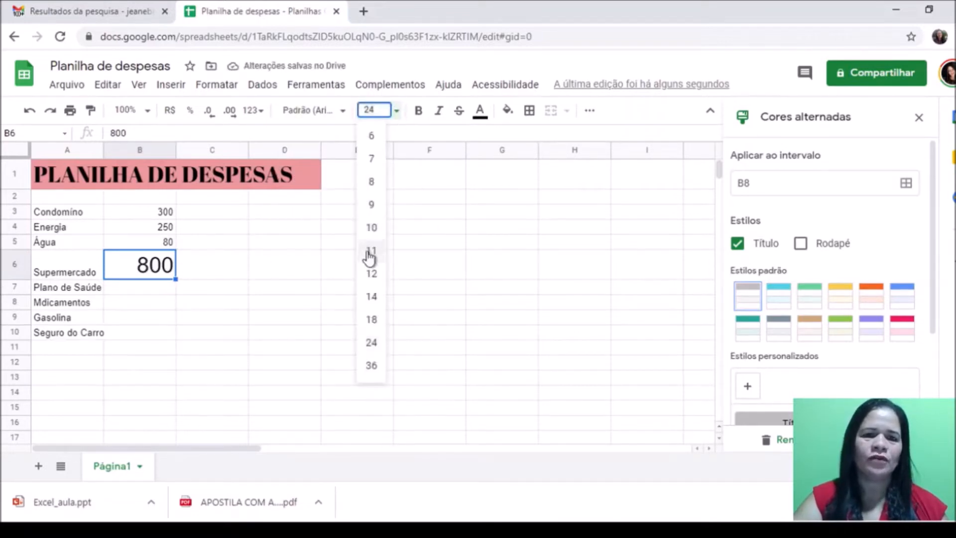
click(380, 273)
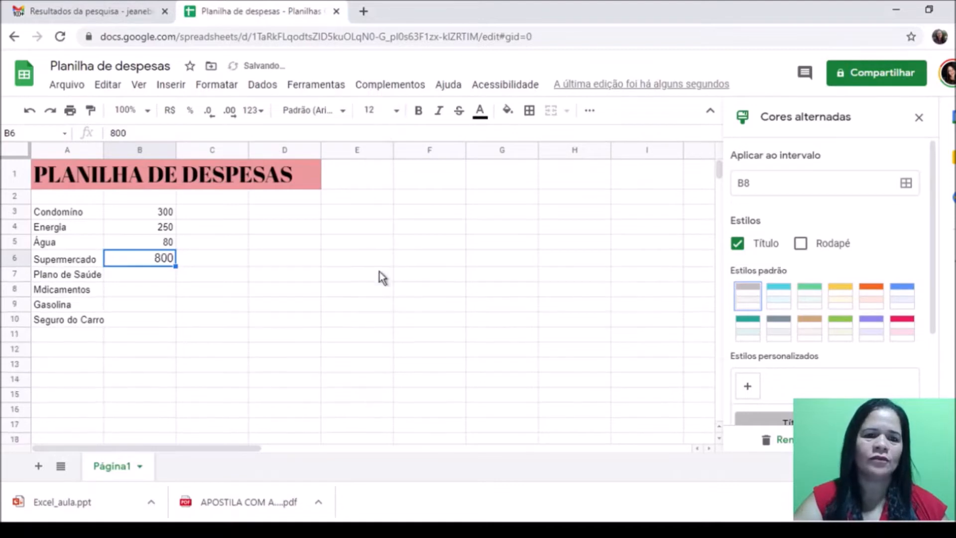
click(167, 243)
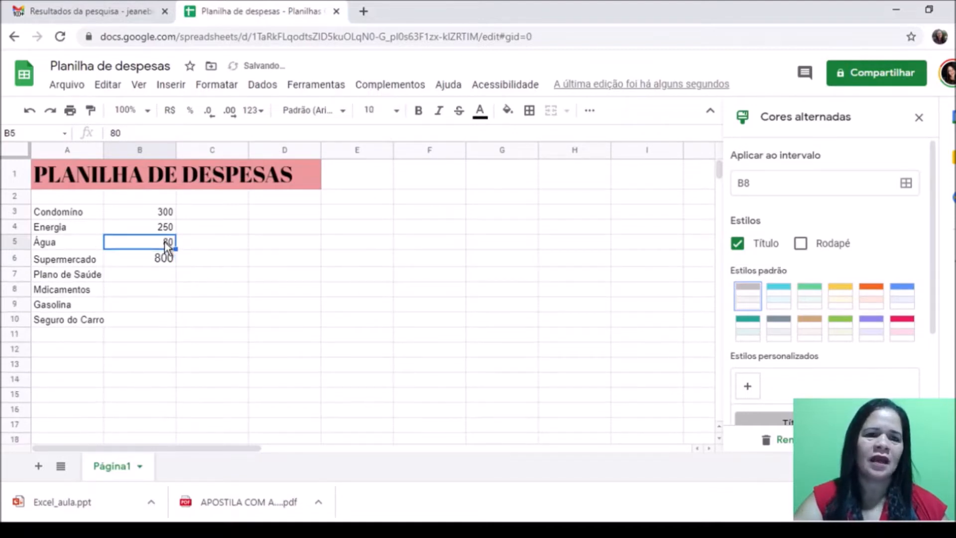
click(167, 259)
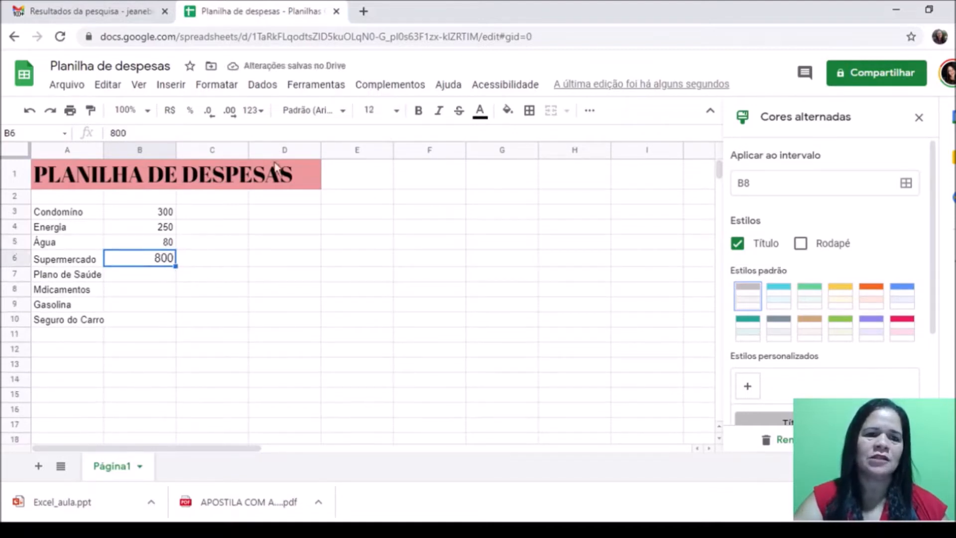
click(393, 115)
click(374, 228)
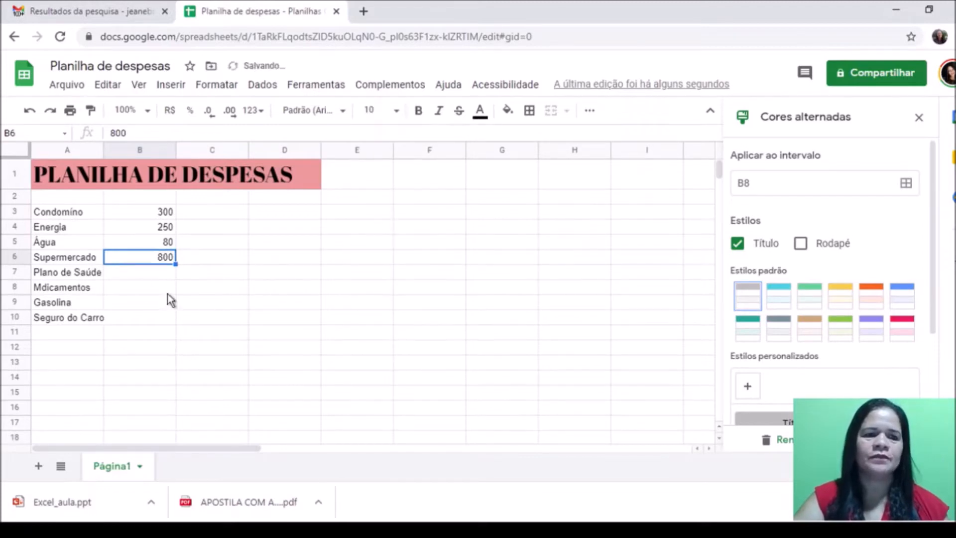
click(165, 275)
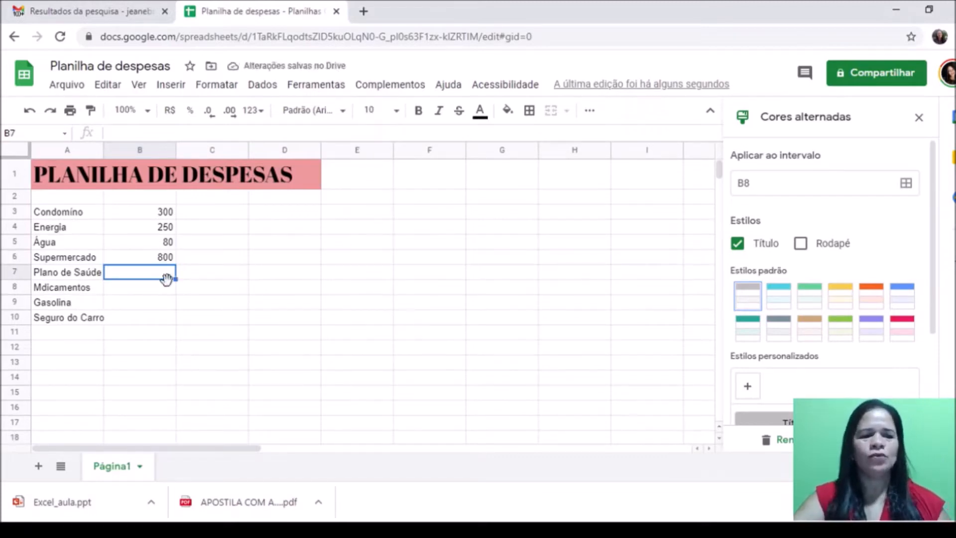
Step: Enter 300,00 for Plano de Saúde and correct the label Mdicamentos to Medicamentos
text(300)
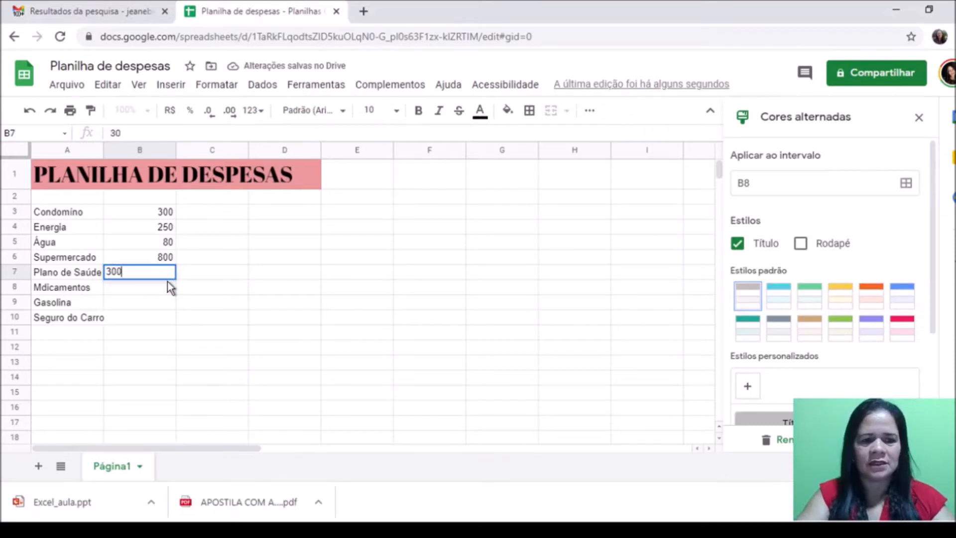
text(,00)
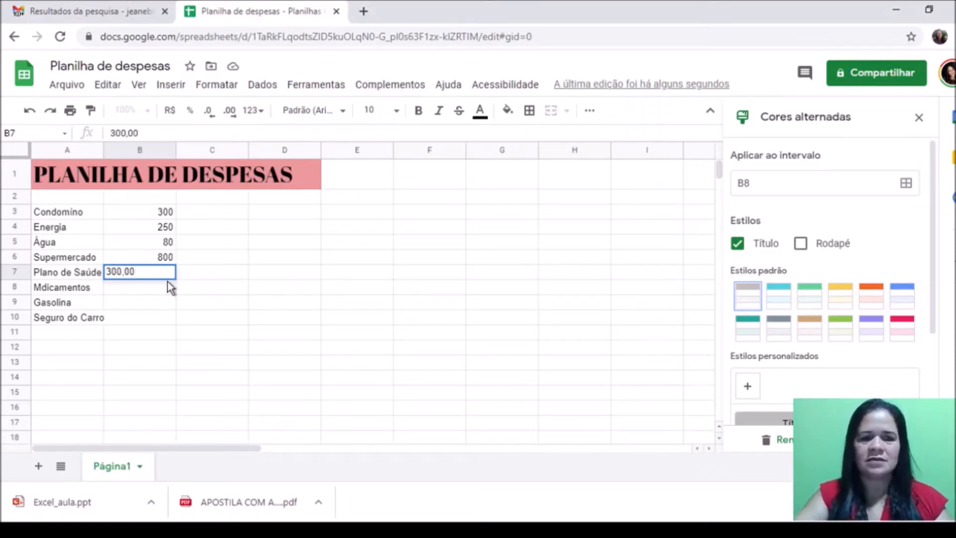
click(42, 291)
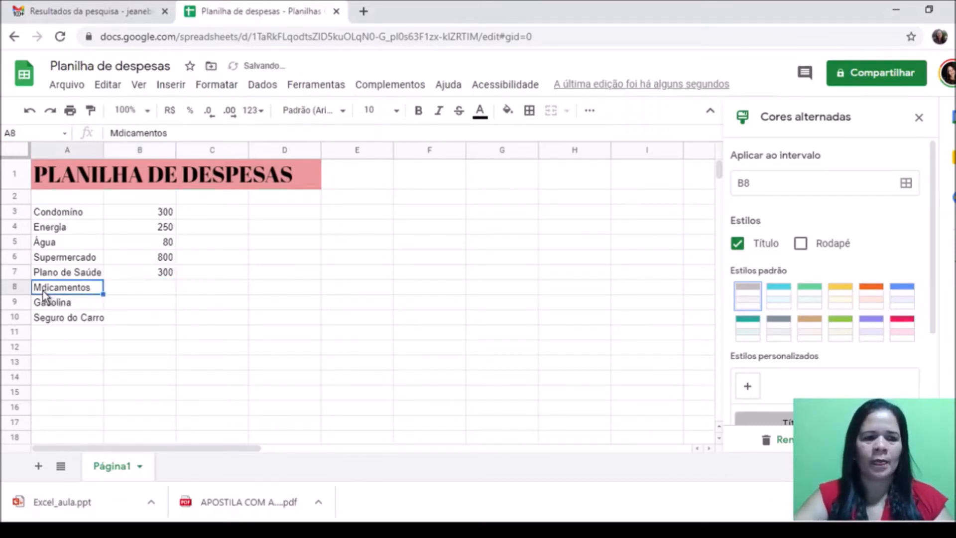
double_click(43, 291)
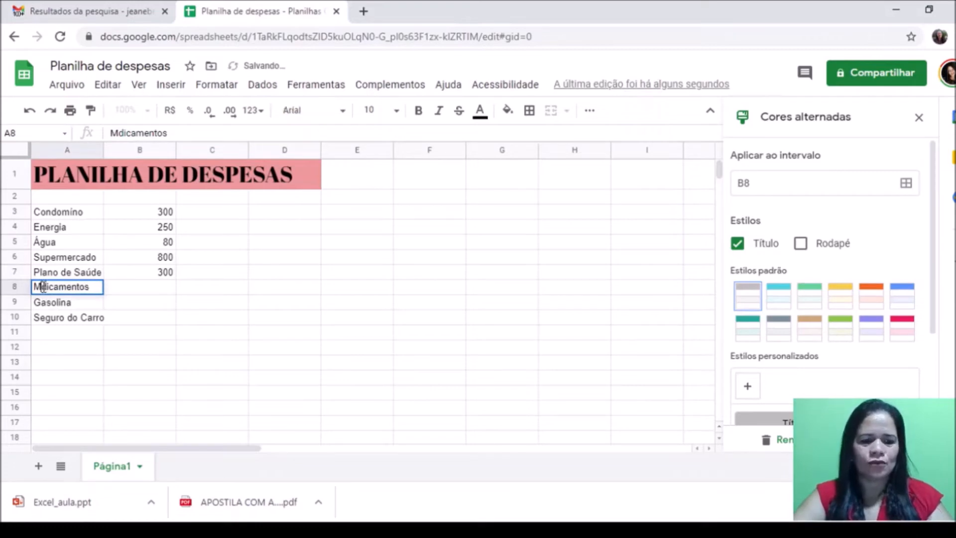
text(e)
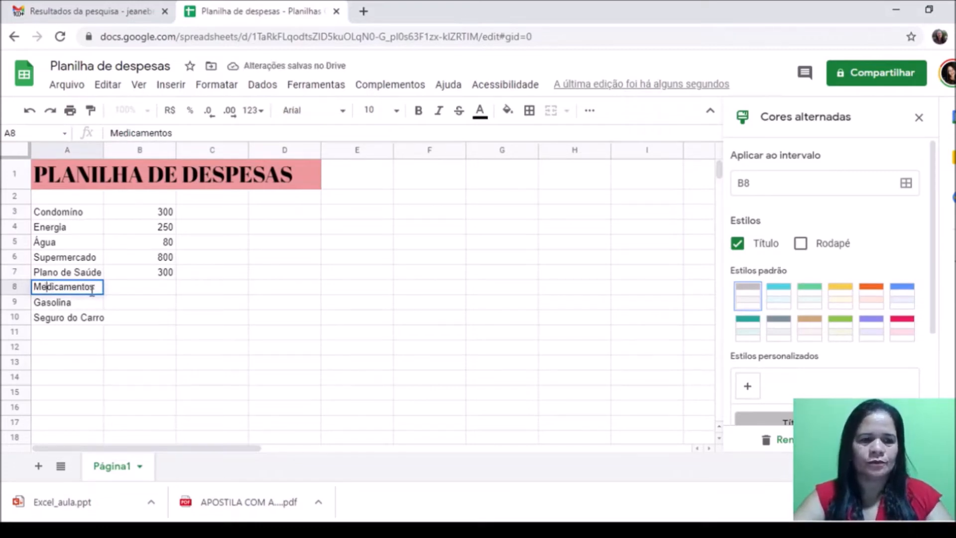
click(164, 293)
Step: Enter 200,00, 400,00 and 200,00 for Medicamentos, Gasolina and Seguro do Carro
text(200,00)
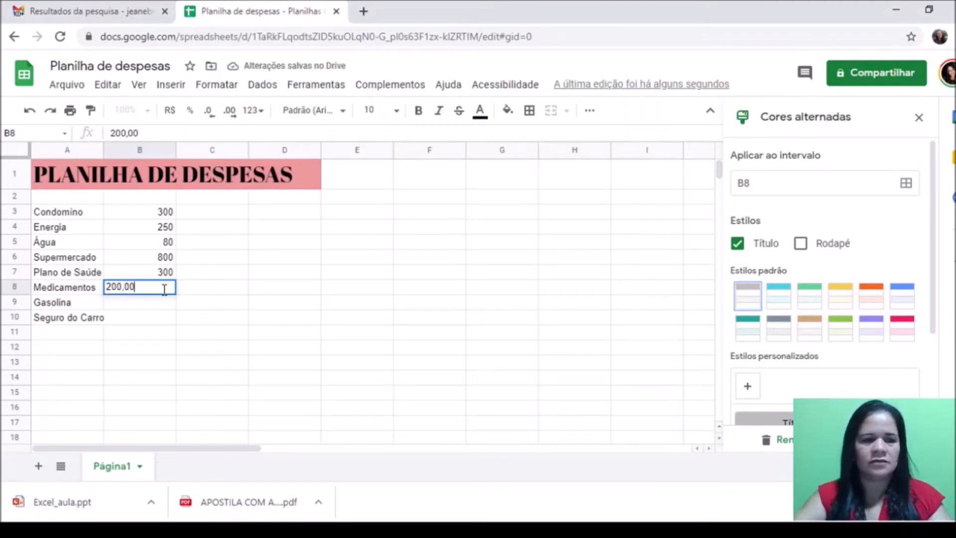
click(158, 303)
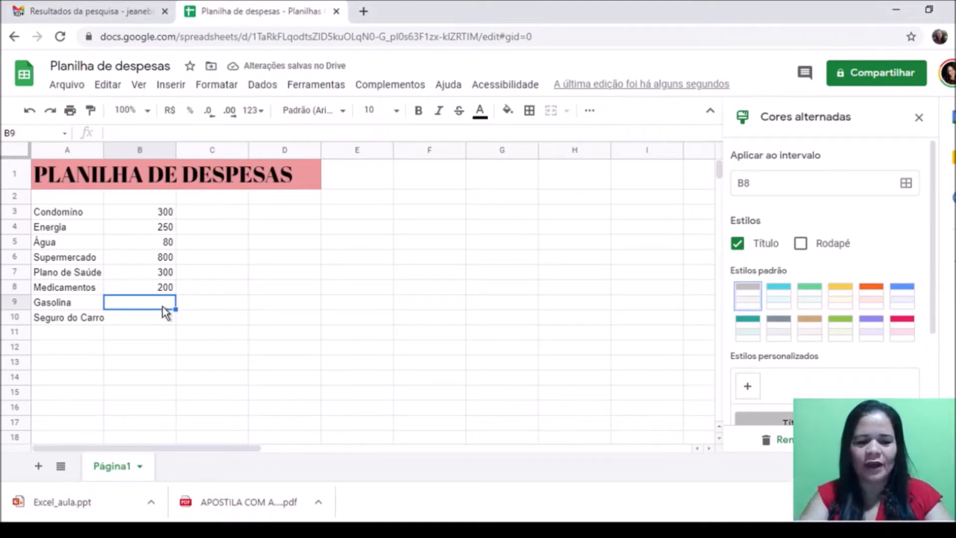
text(400,00)
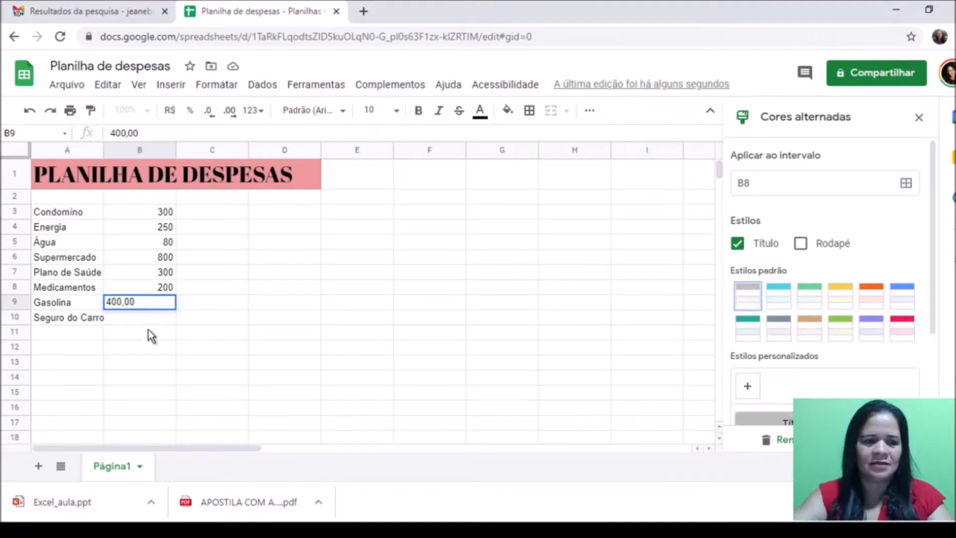
click(163, 324)
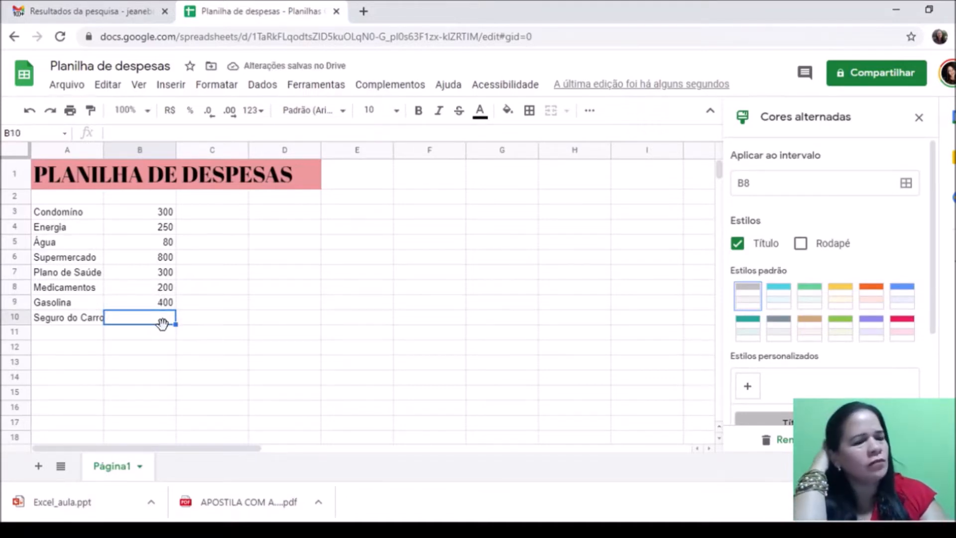
text(20)
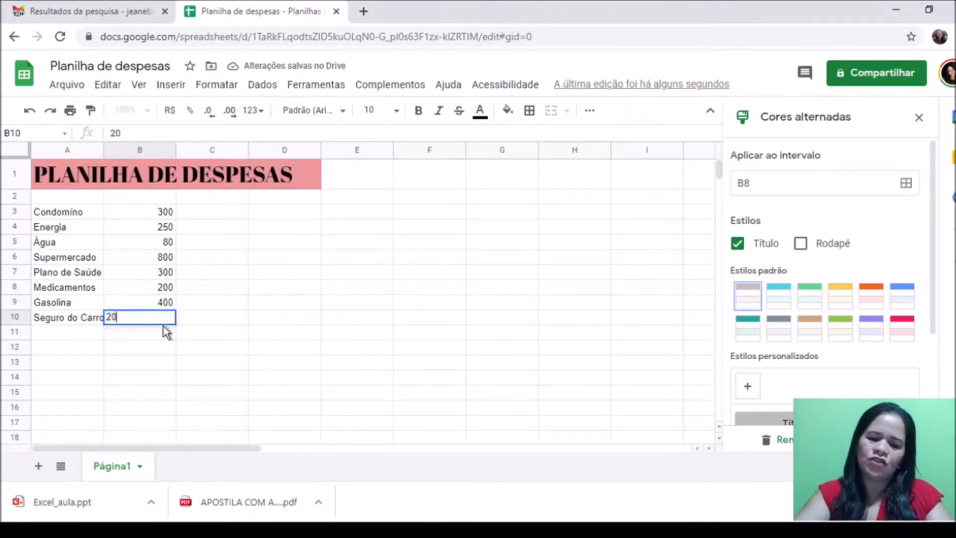
text(0,00)
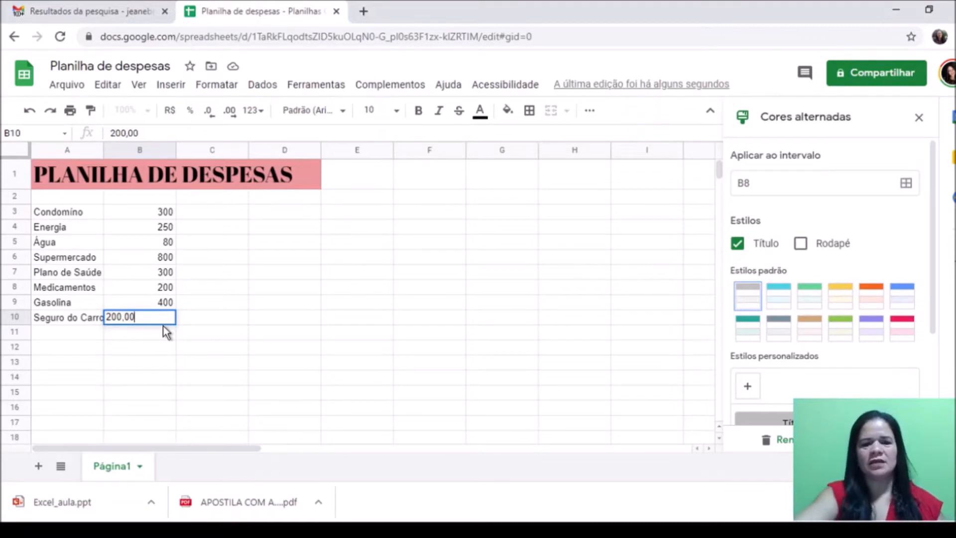
click(152, 361)
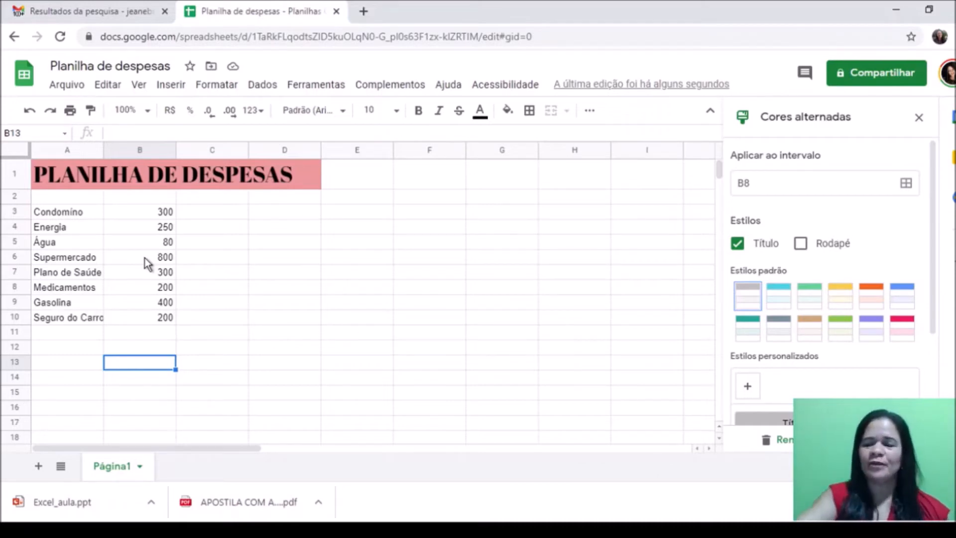
click(56, 199)
right_click(56, 199)
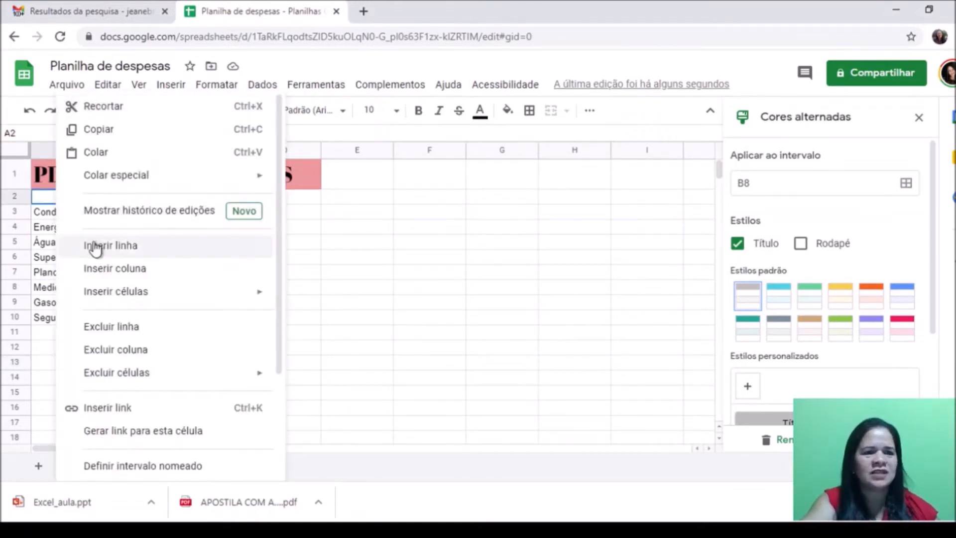
Step: Insert a row above the list and add headers DESPESAS in A3 and VALORES in B3
click(95, 247)
click(65, 214)
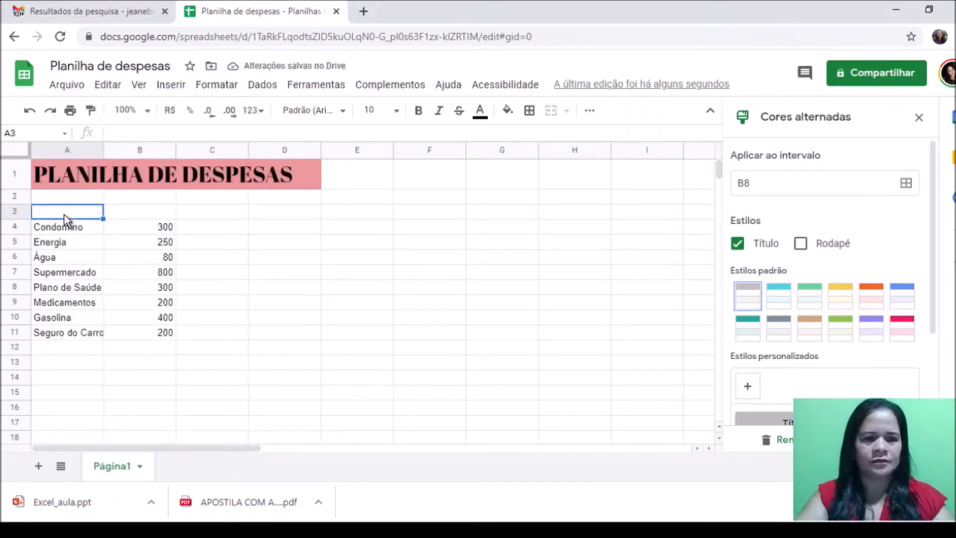
text(DES)
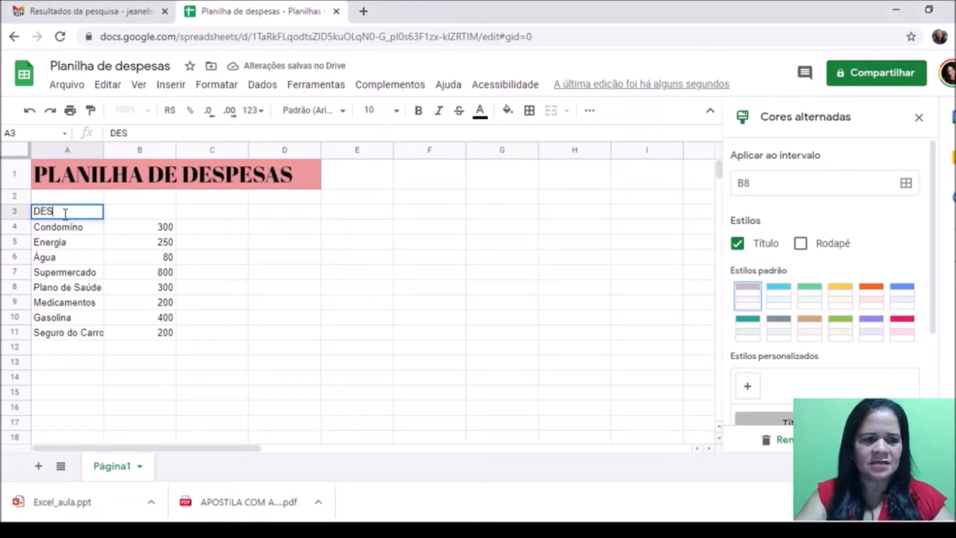
text(PESAS)
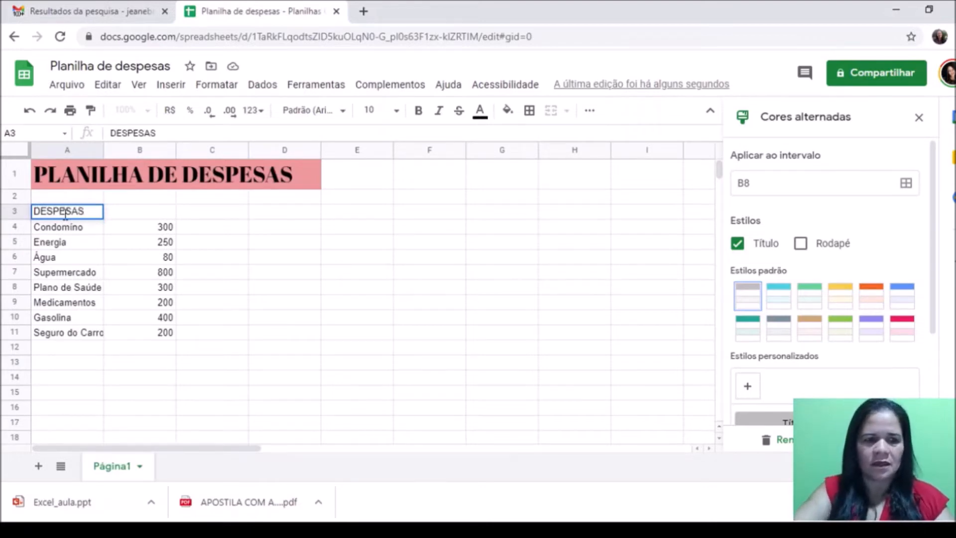
drag(144, 216, 144, 221)
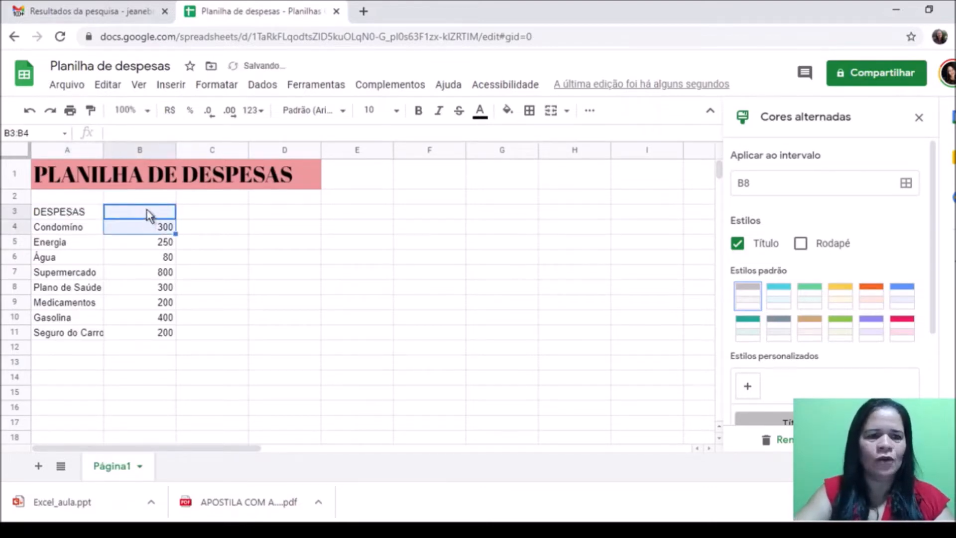
click(147, 210)
text(VALORES)
click(137, 362)
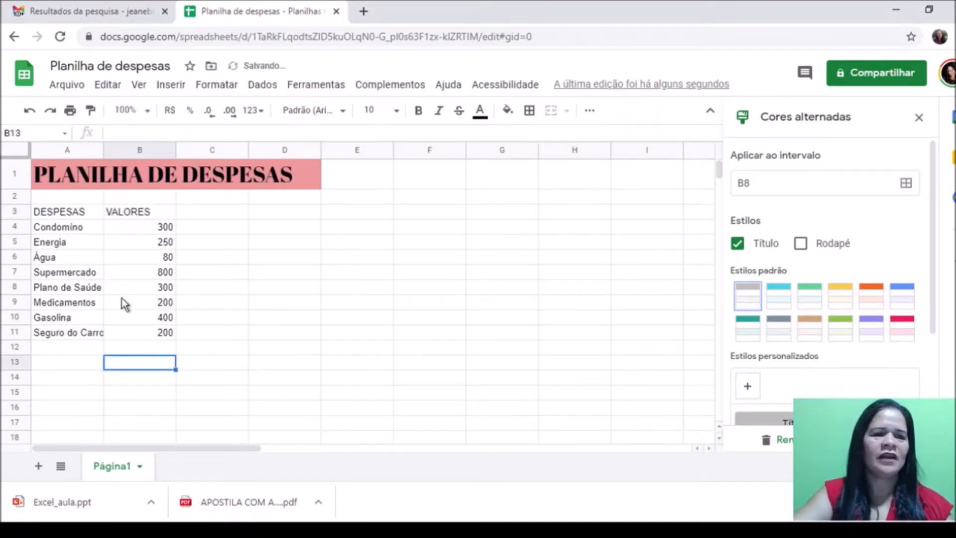
click(70, 216)
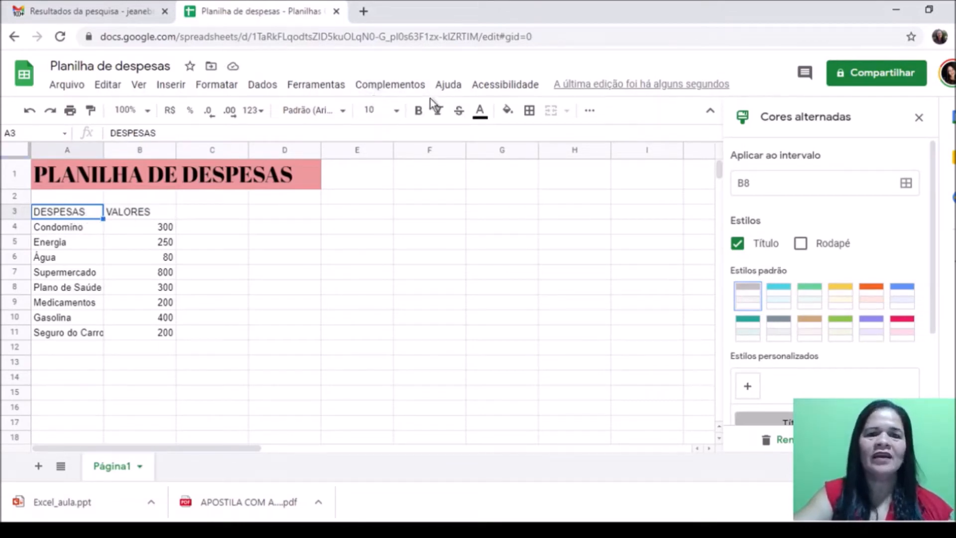
Step: Fill the DESPESAS header A3 yellow and the VALORES header B3 cyan, closing the alternating colours panel
click(509, 112)
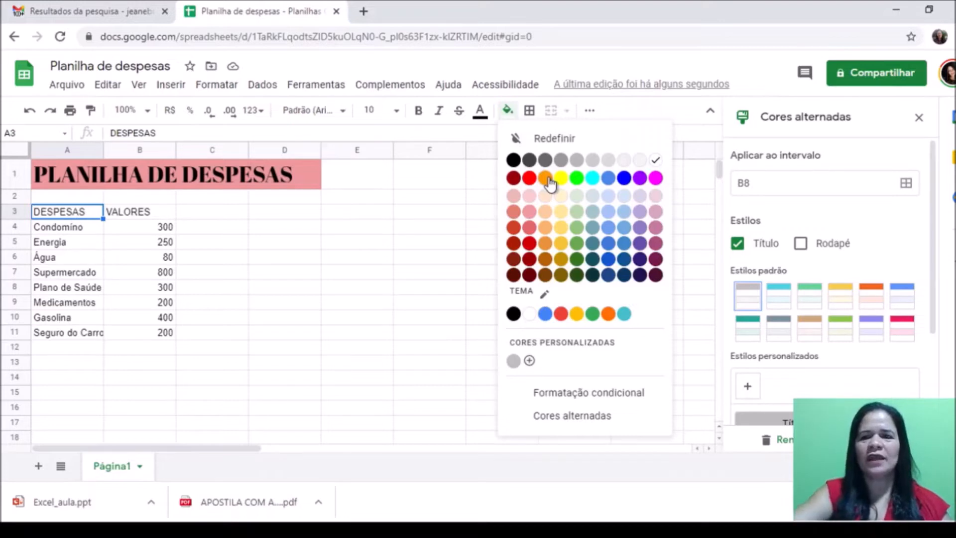
click(566, 175)
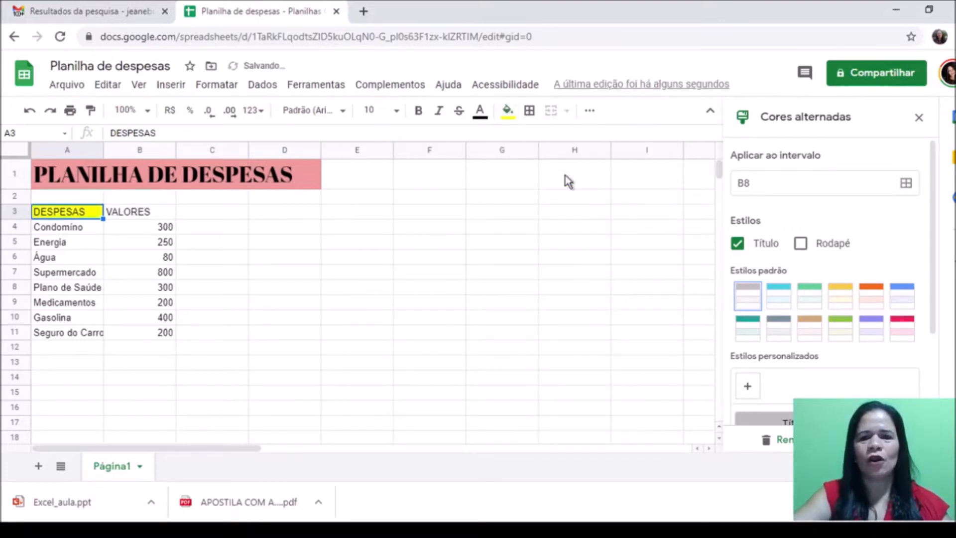
click(919, 120)
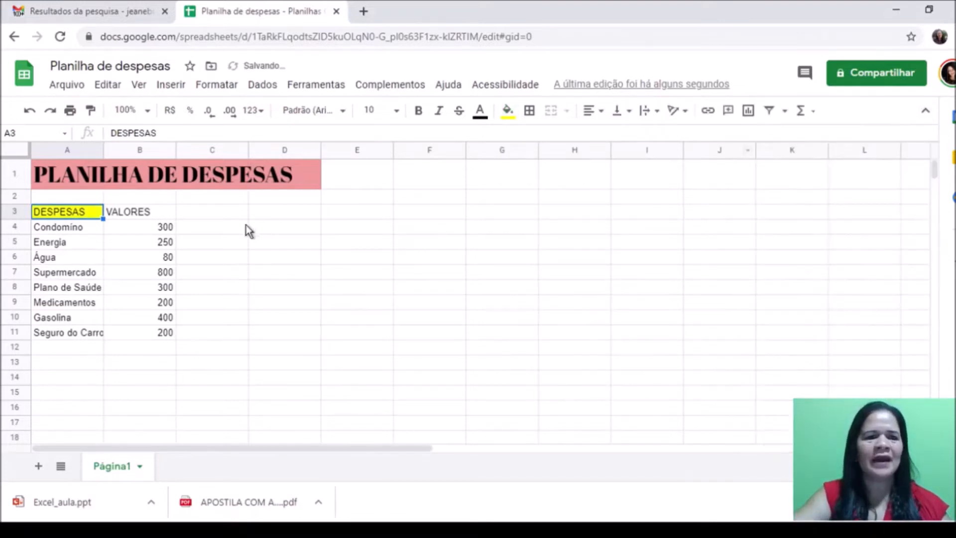
click(152, 215)
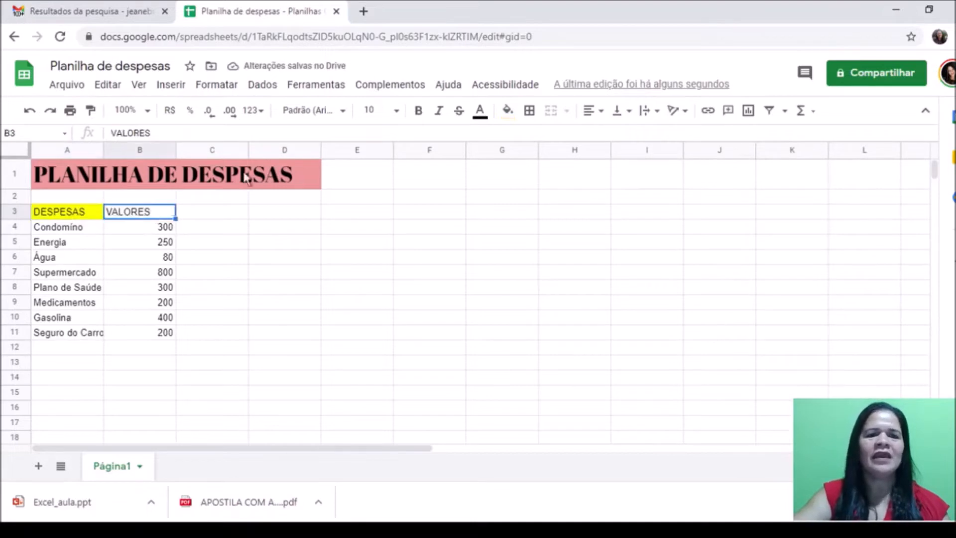
click(508, 111)
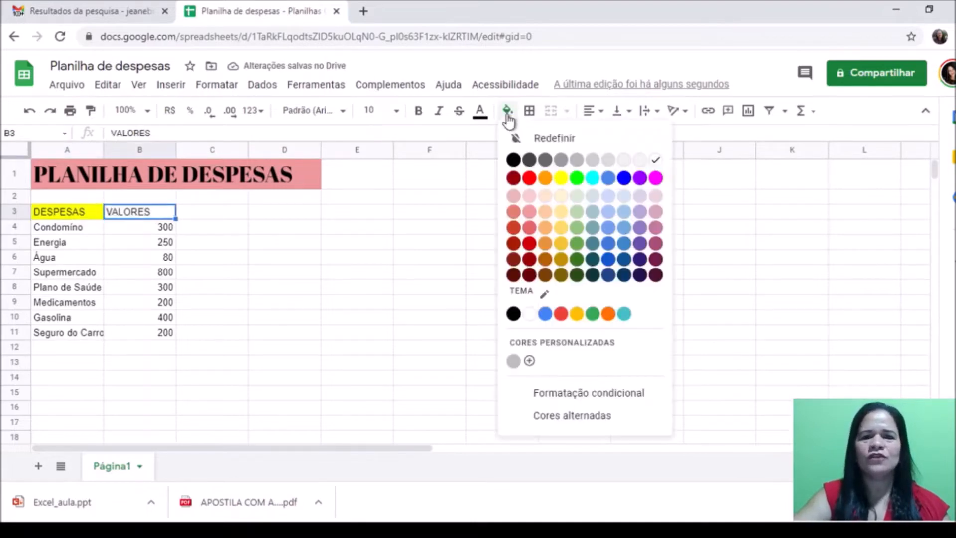
click(593, 179)
click(222, 333)
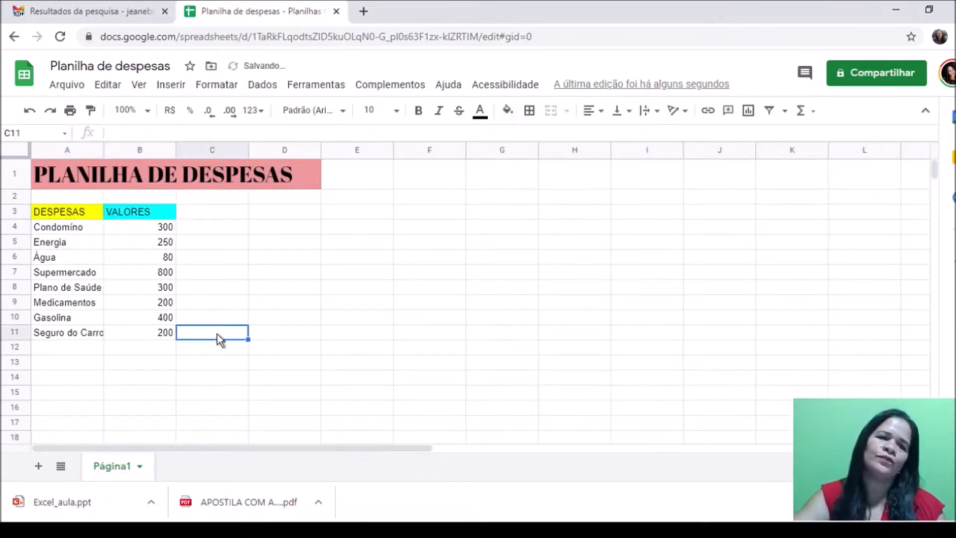
Step: Fill the expense names A4:A11 yellow
click(83, 227)
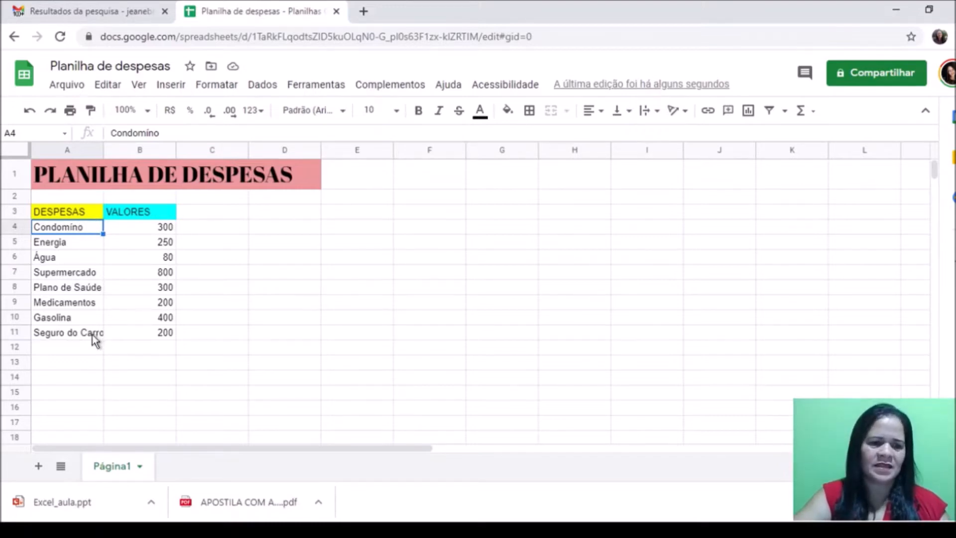
click(103, 348)
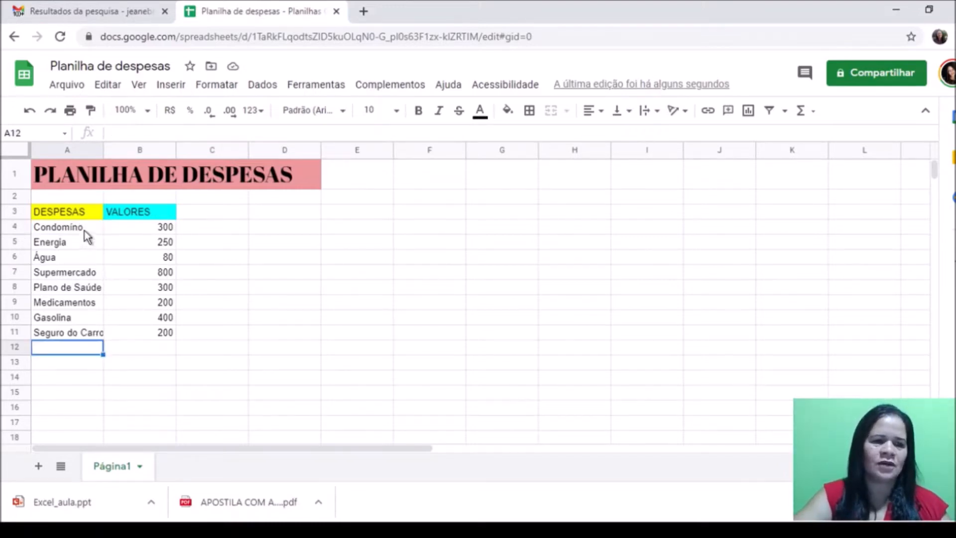
click(87, 232)
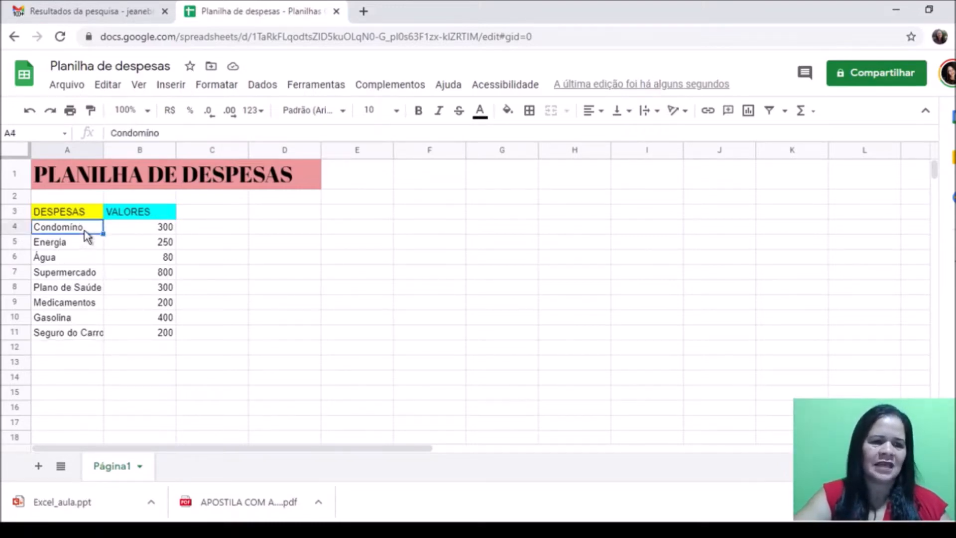
shift+click(83, 335)
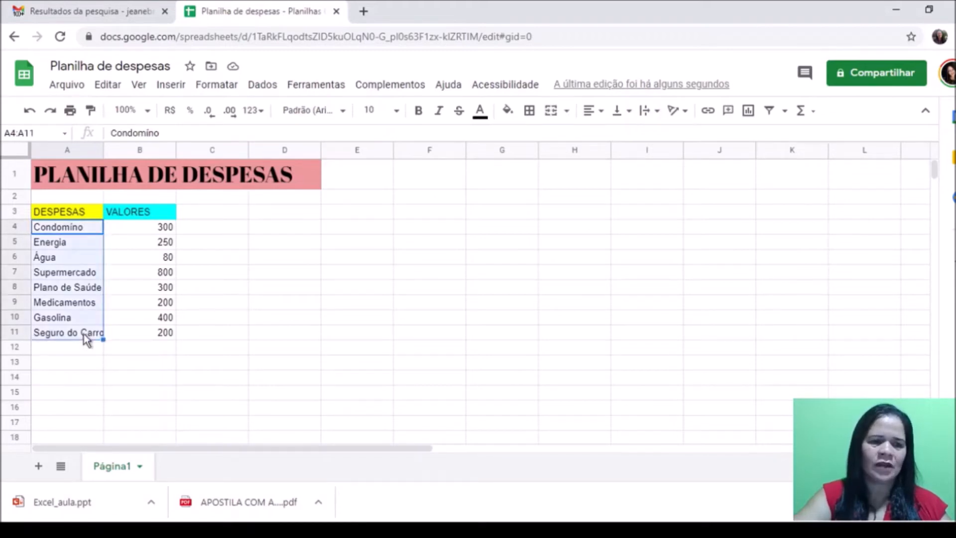
click(513, 113)
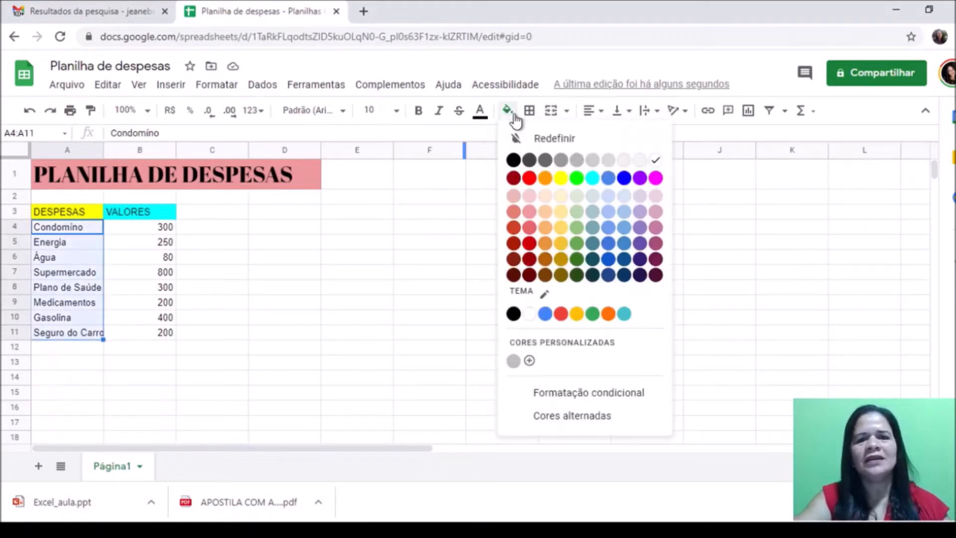
click(561, 179)
Step: Fill the expense values B4:B11 cyan
click(142, 228)
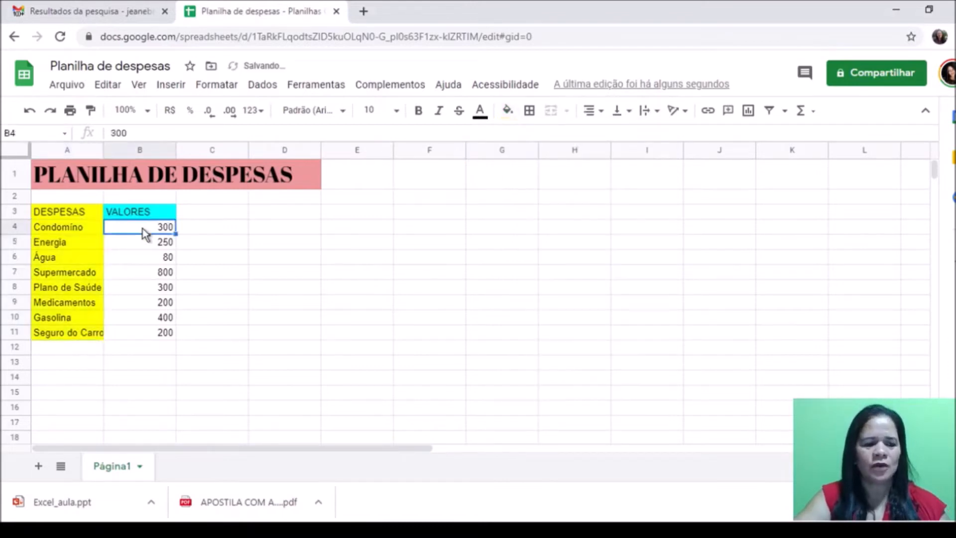
shift+click(164, 338)
click(508, 112)
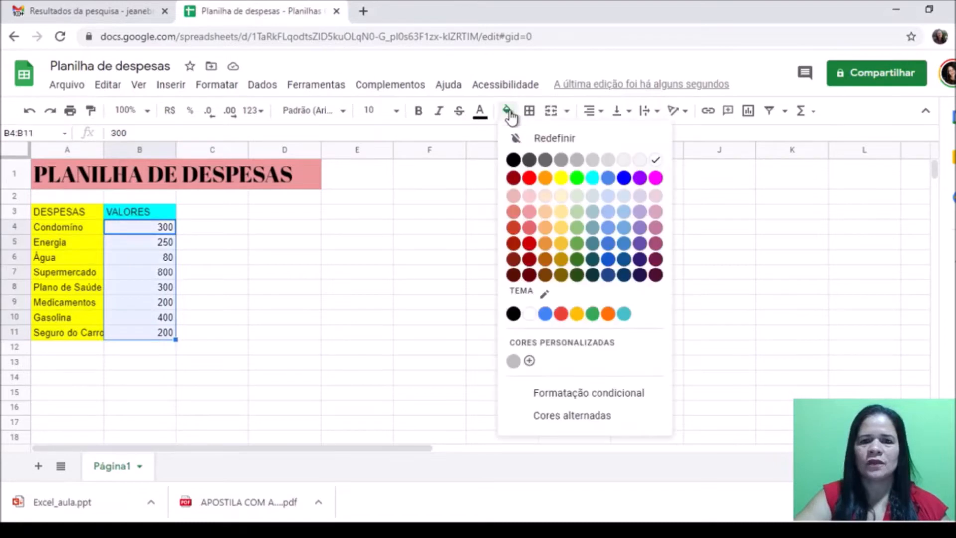
click(594, 179)
click(154, 395)
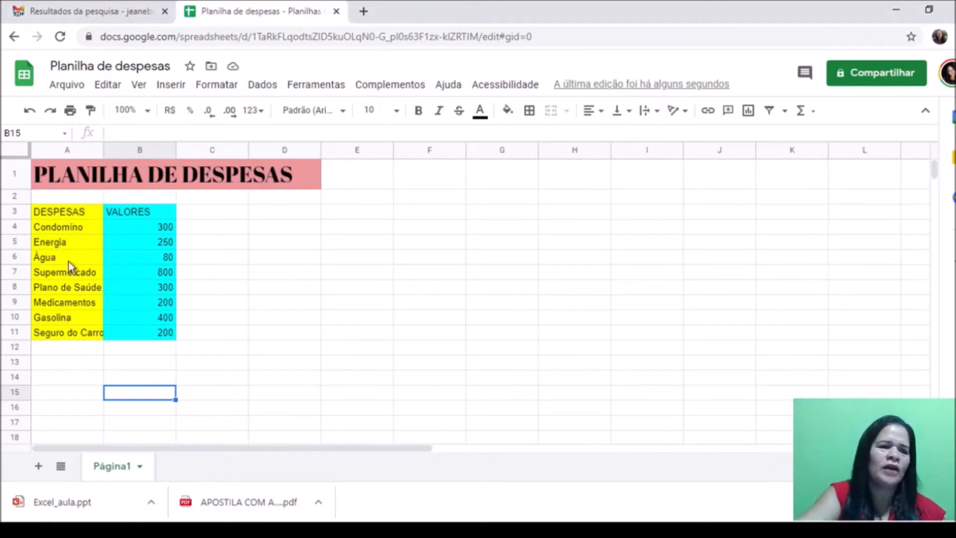
Step: Apply the Abril Fatface font to header cells A3 (DESPESAS) and B3 (VALORES)
click(68, 213)
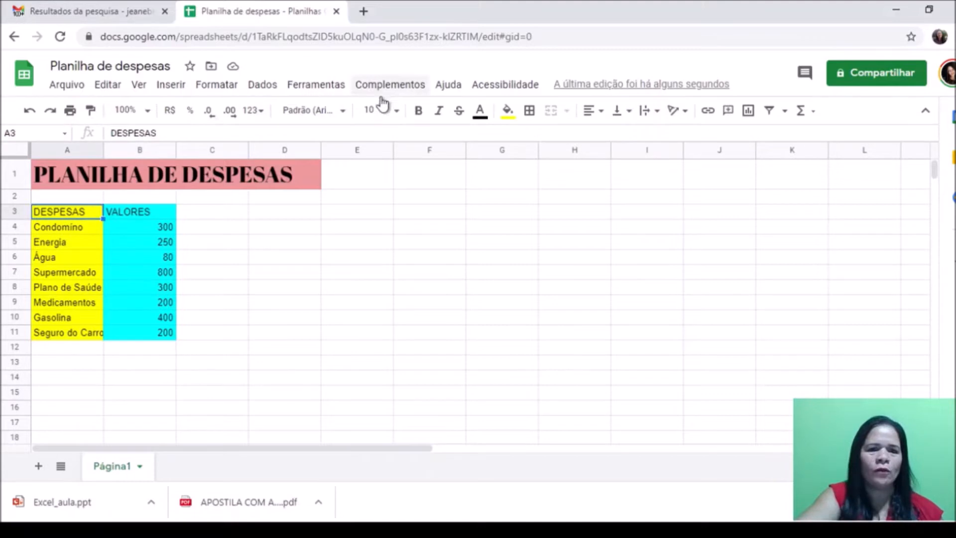
click(343, 112)
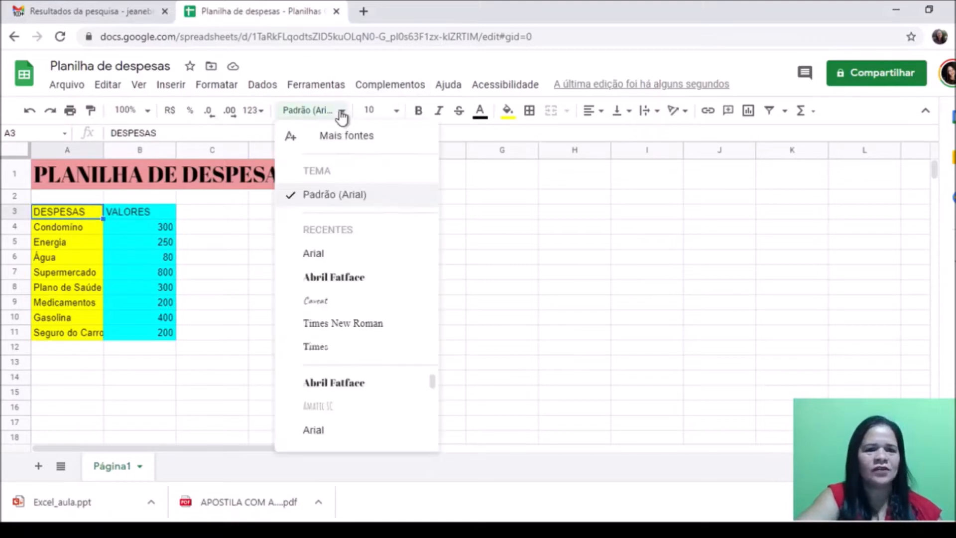
click(320, 278)
click(163, 215)
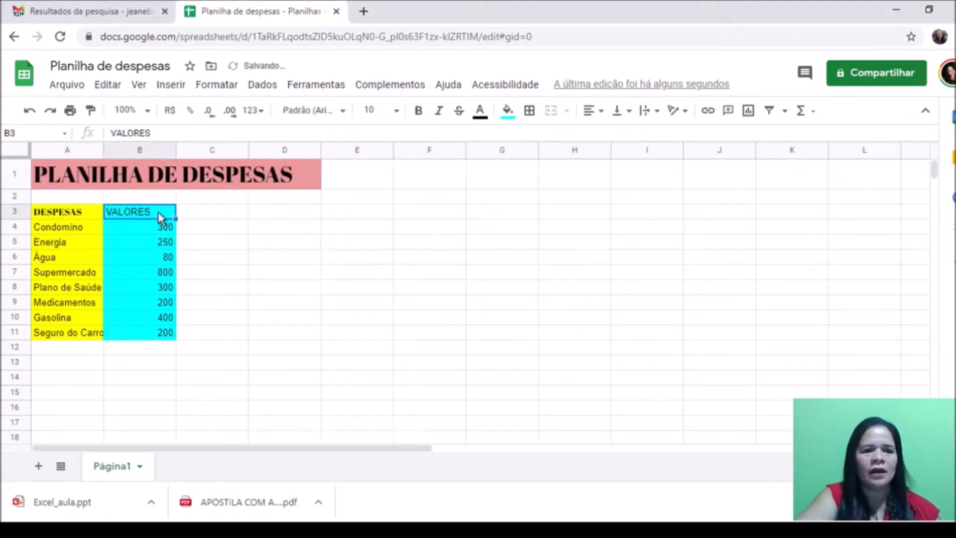
click(344, 115)
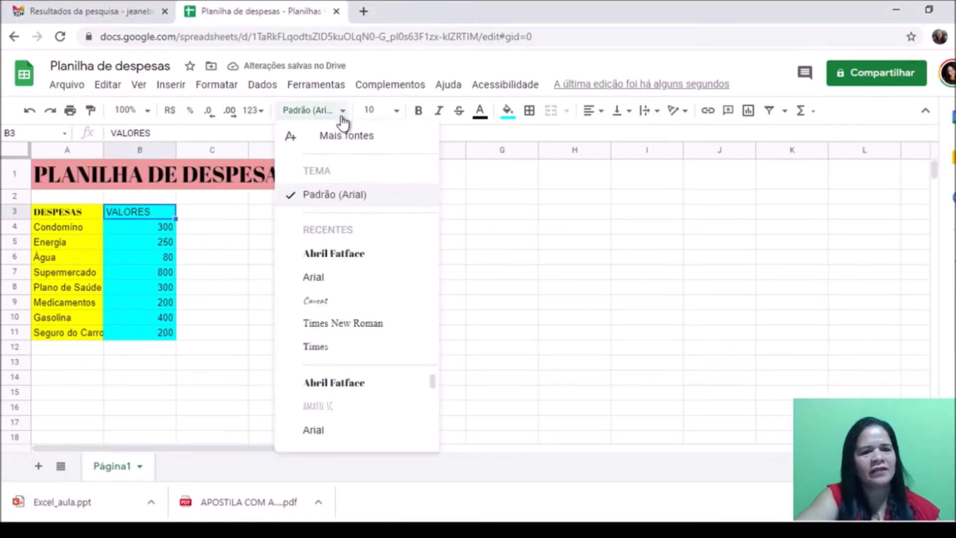
click(344, 257)
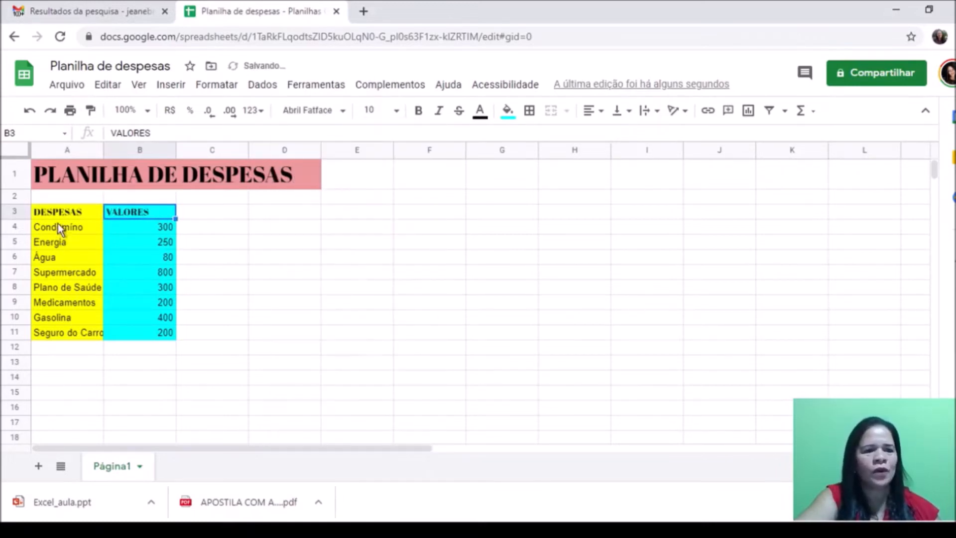
click(220, 318)
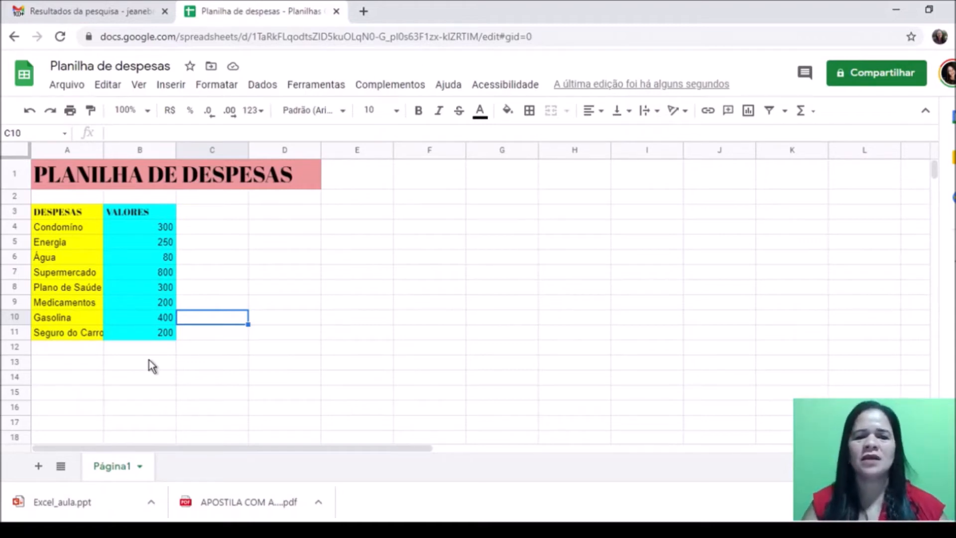
Step: Enter MÊS: MARÇO/2021 in A2 and fill A2:B2 magenta
click(63, 199)
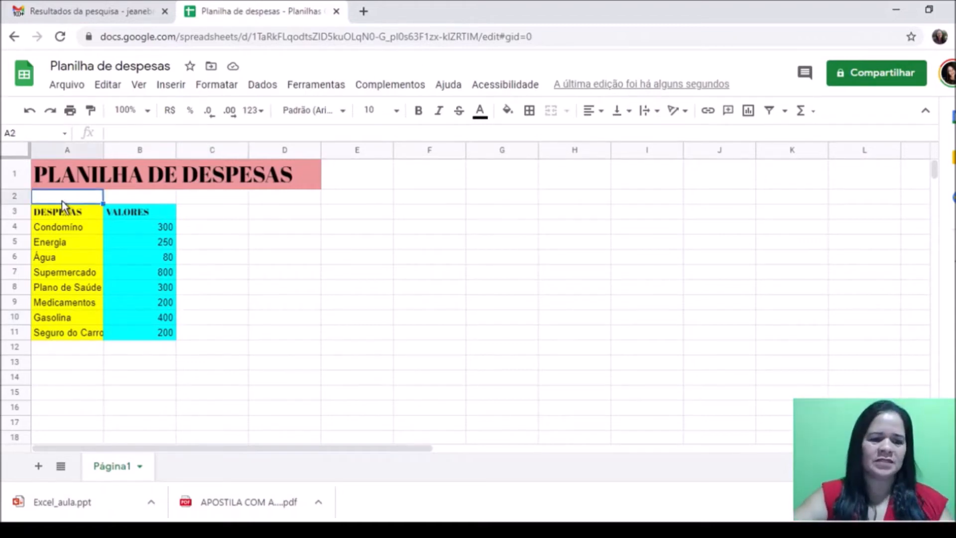
text(M)
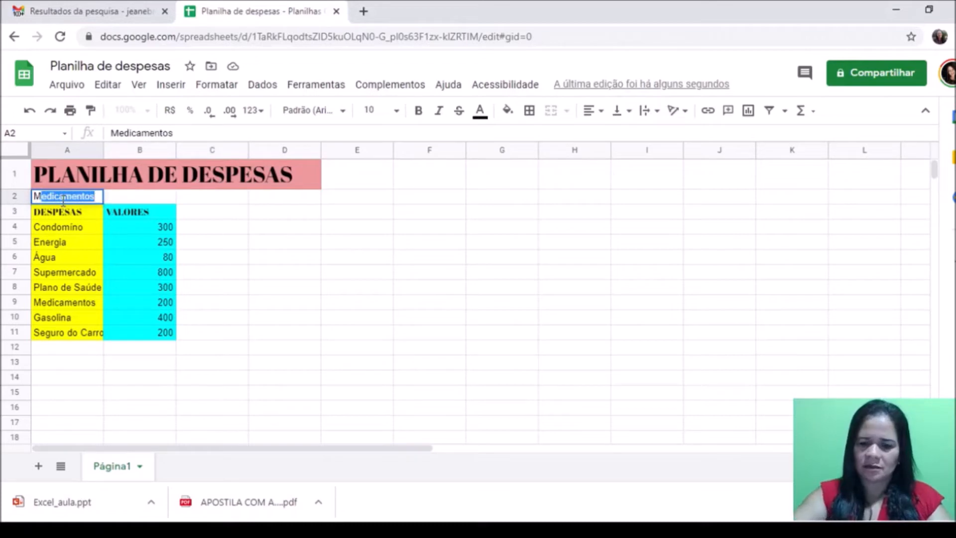
text(ÊS: MARÇO/2021)
click(169, 376)
click(64, 198)
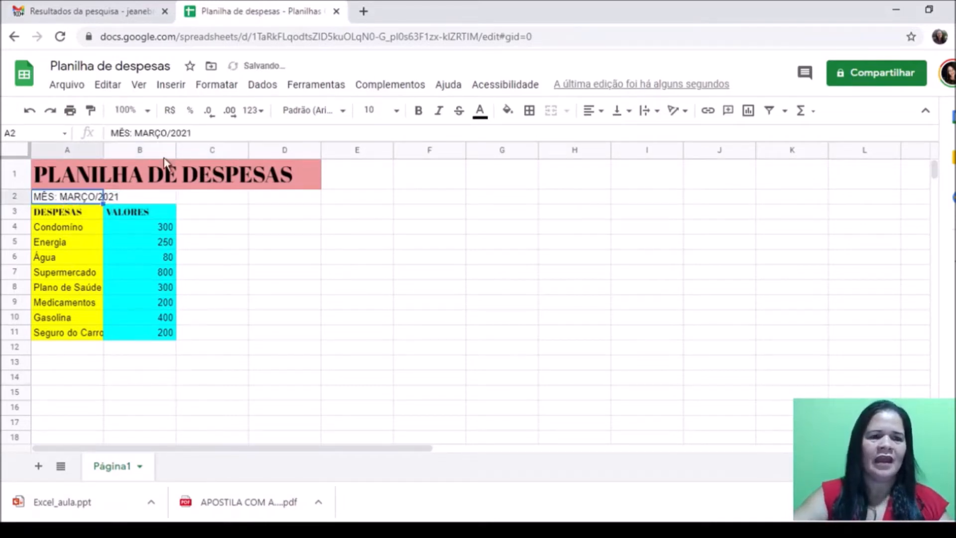
key(shift+Right)
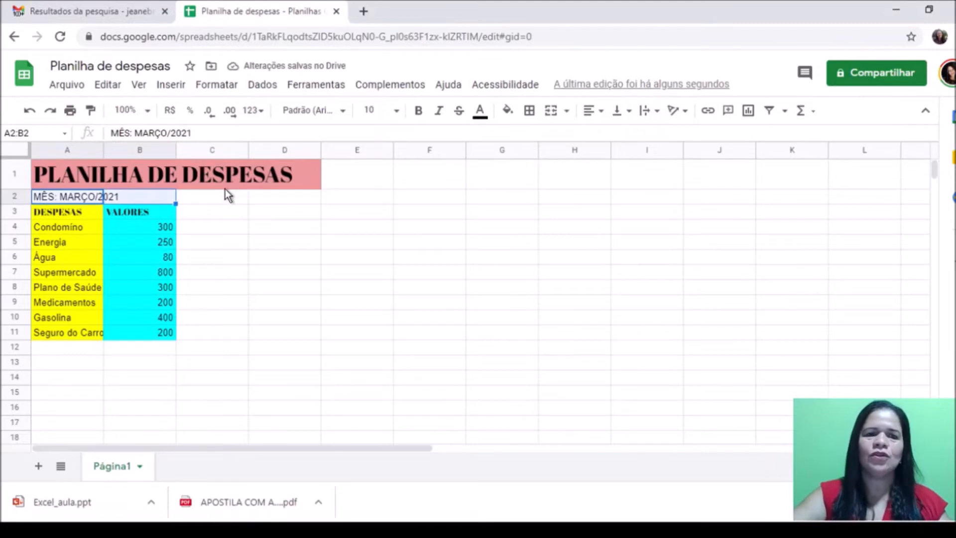
click(507, 110)
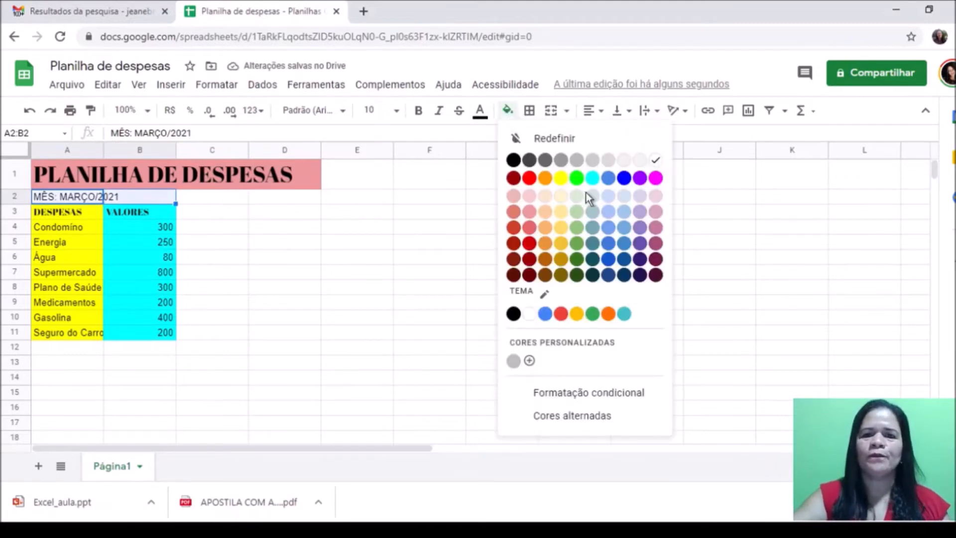
click(656, 179)
click(245, 377)
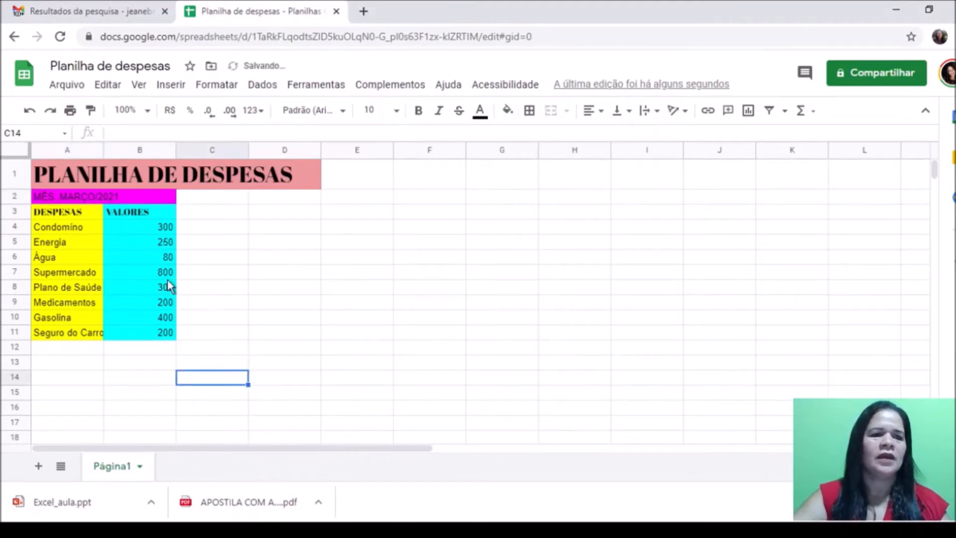
Step: Change the A2 month heading's font size from 18 to 14
click(86, 202)
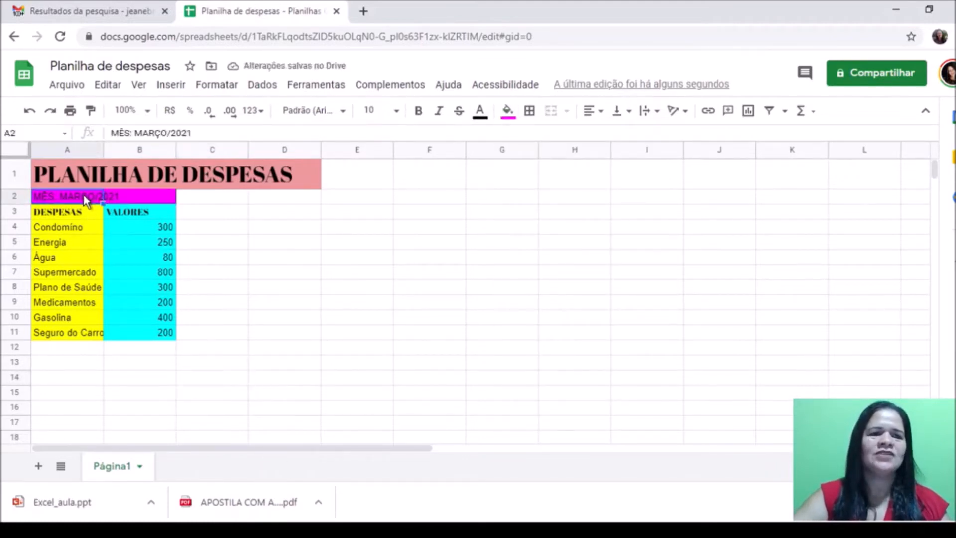
click(398, 111)
click(371, 319)
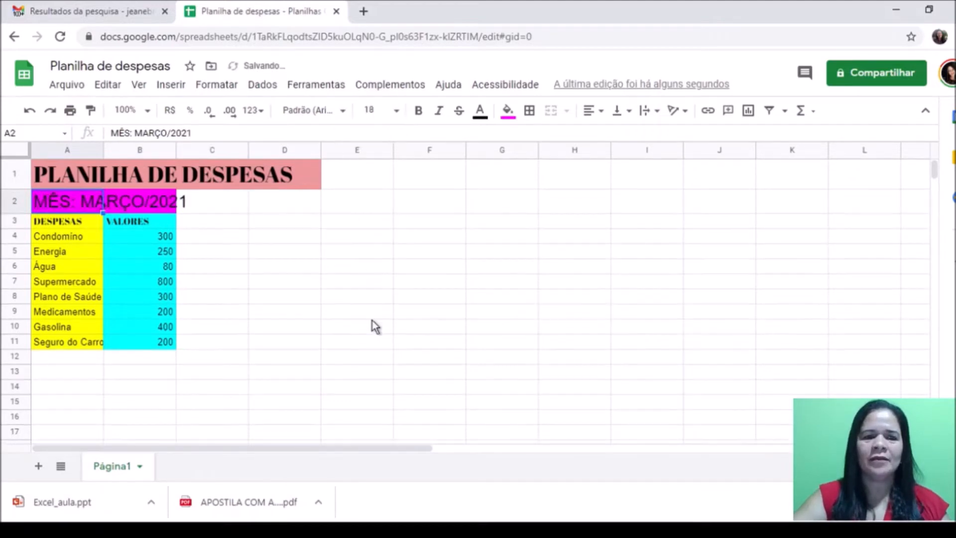
click(241, 386)
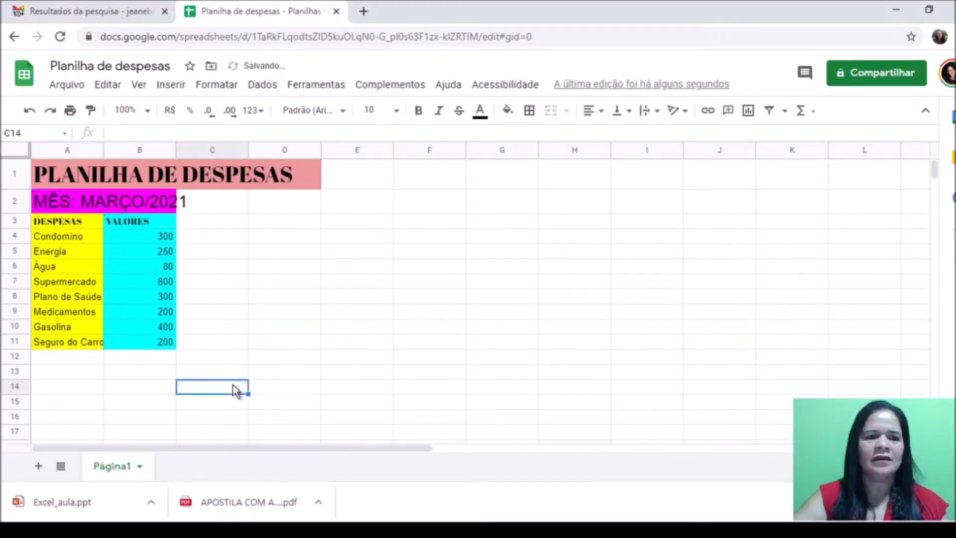
click(61, 198)
click(397, 111)
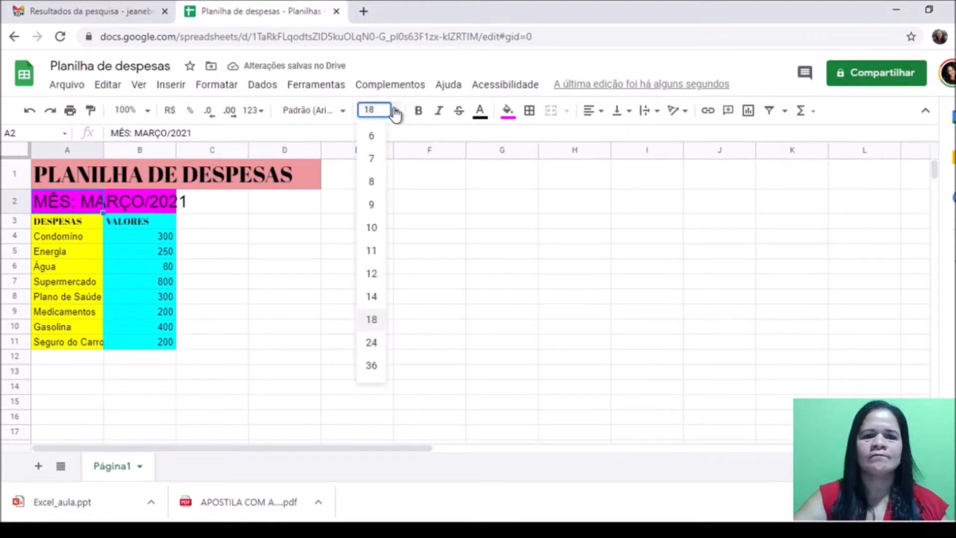
click(371, 296)
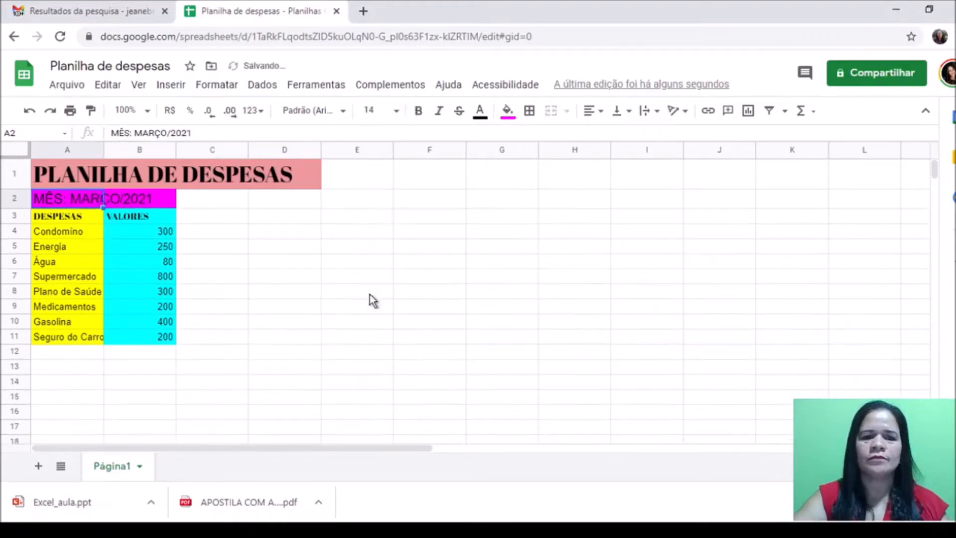
click(157, 384)
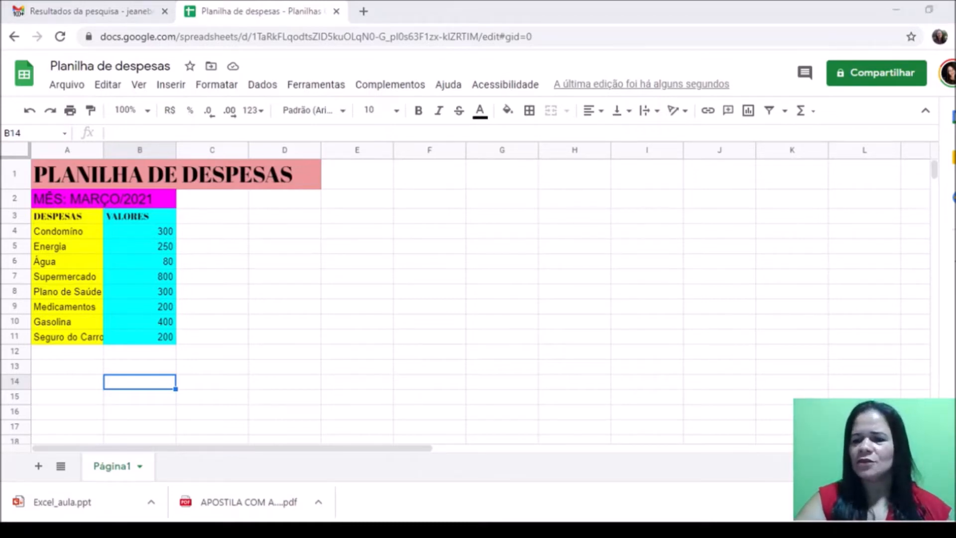
click(429, 351)
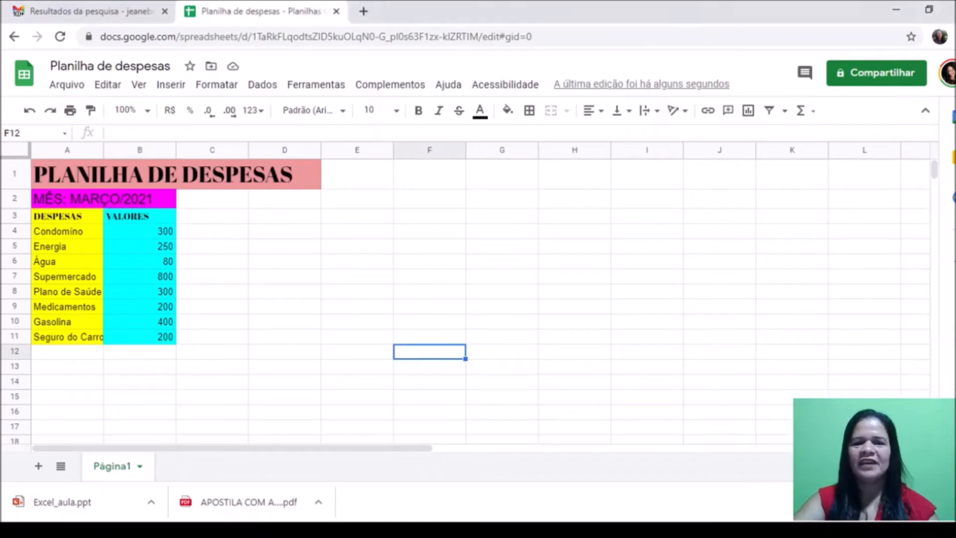
Step: Open the Σ Functions dropdown listing SUM, AVERAGE, COUNT, MAX and MIN
click(813, 115)
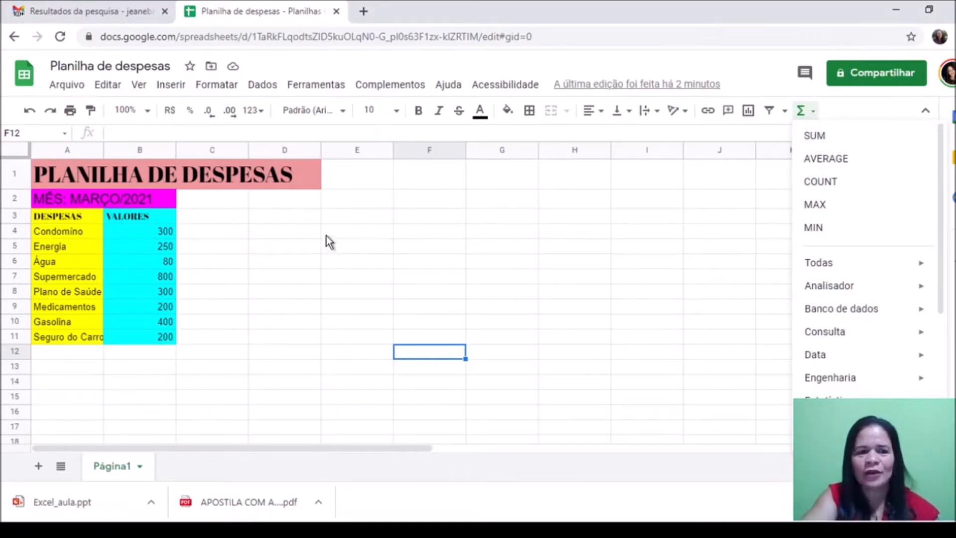
Step: Begin =SUM in B13 from the Σ Functions menu and select the range B4:B11
click(142, 232)
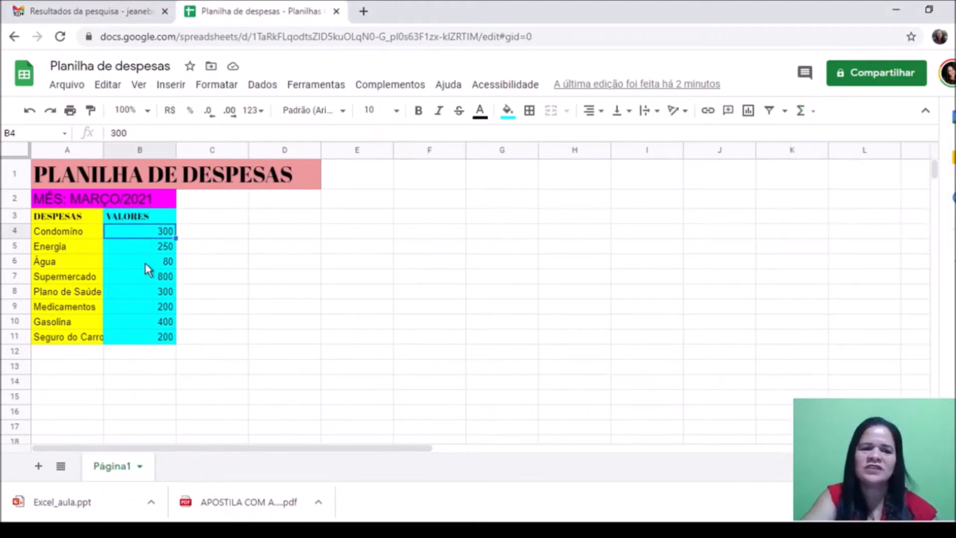
click(148, 370)
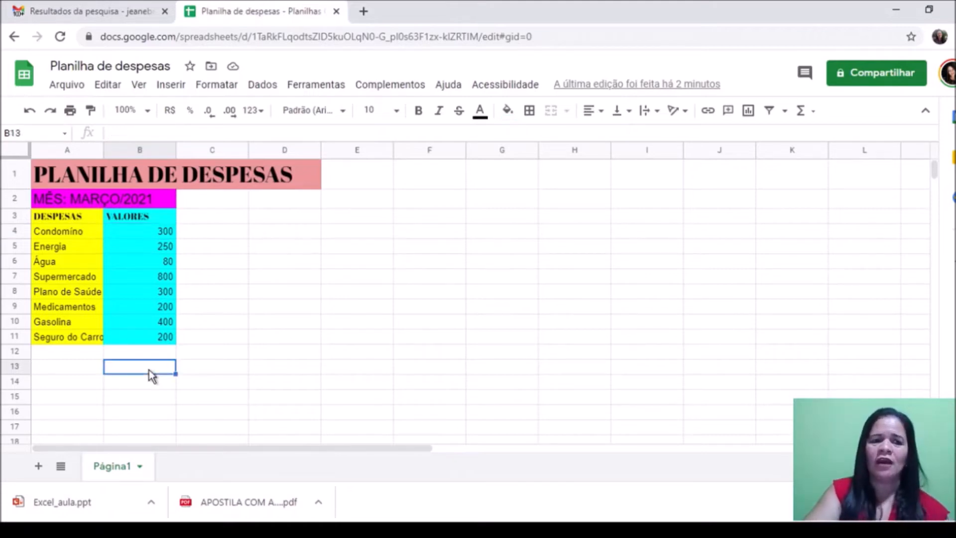
text(=)
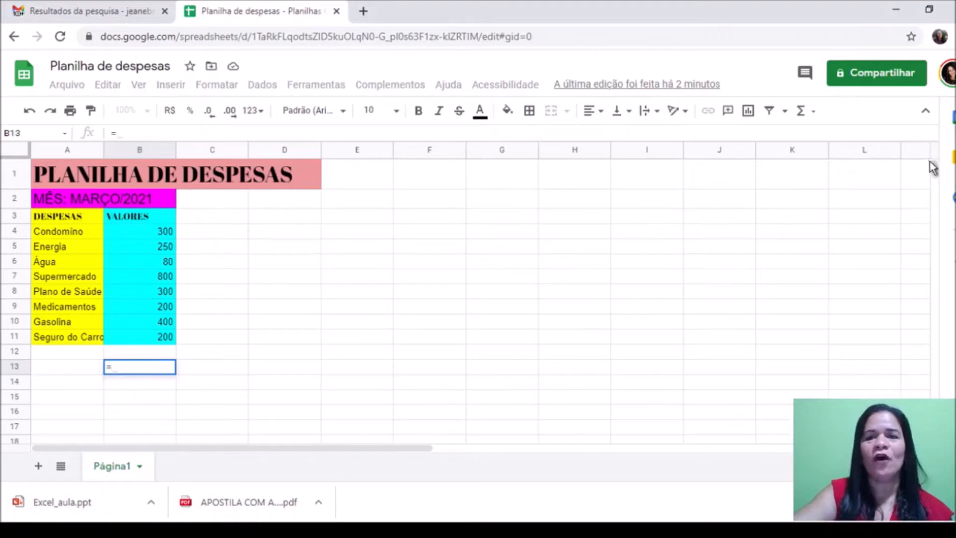
click(813, 112)
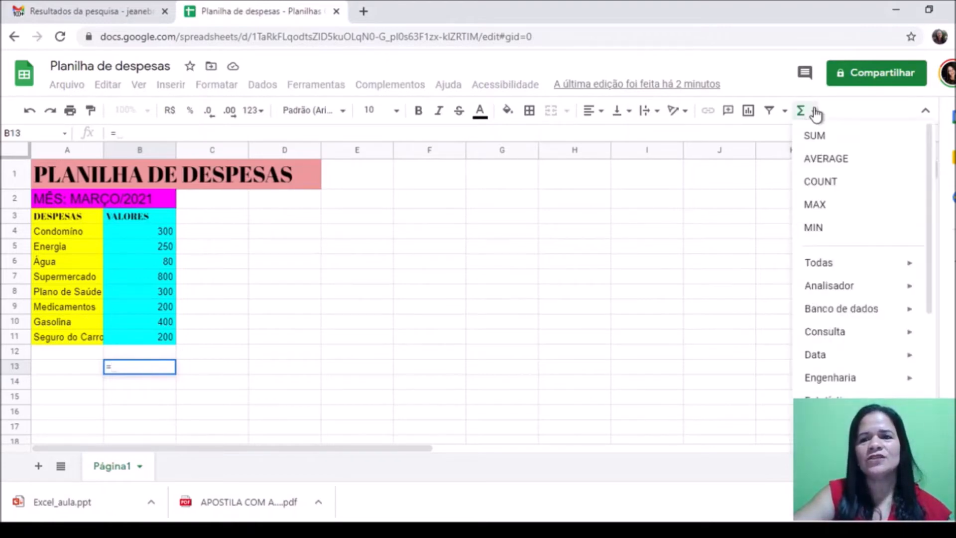
click(815, 134)
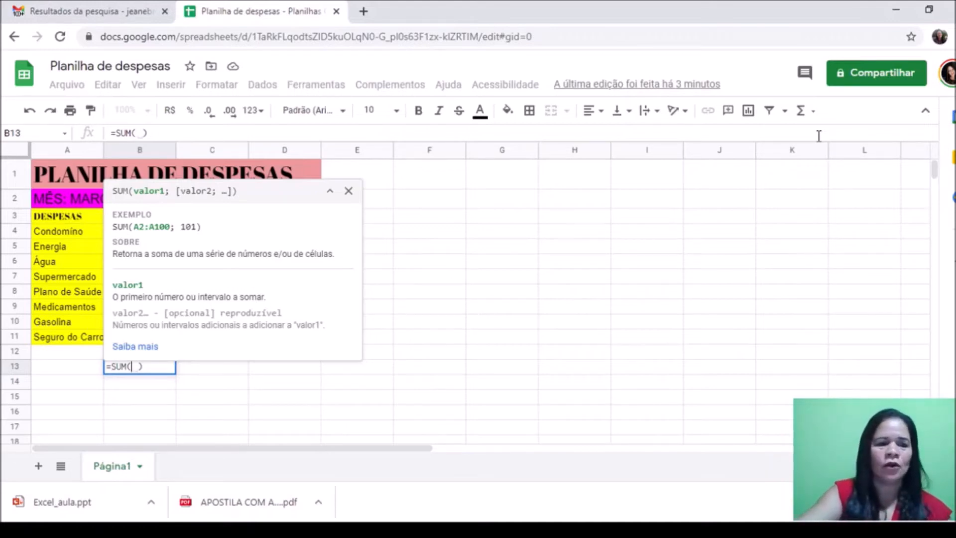
click(348, 191)
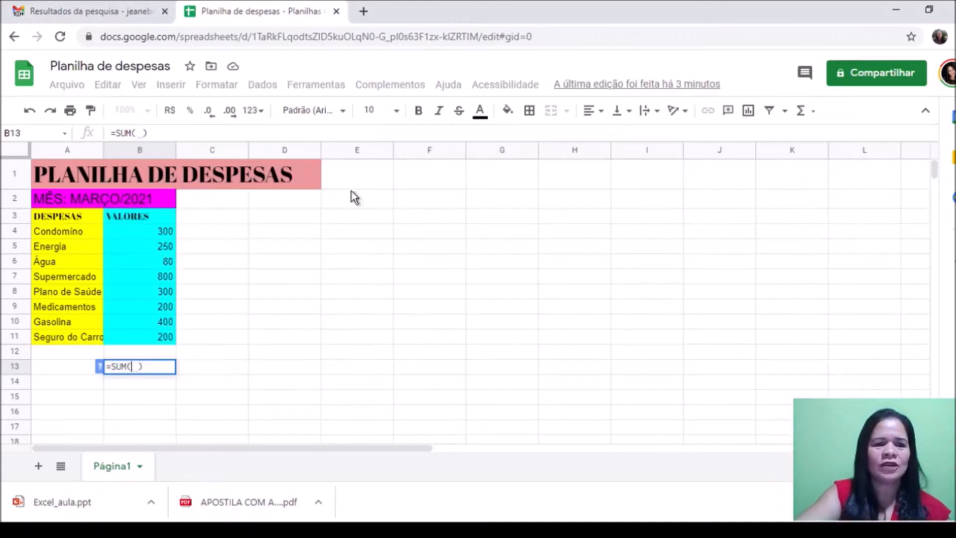
click(162, 233)
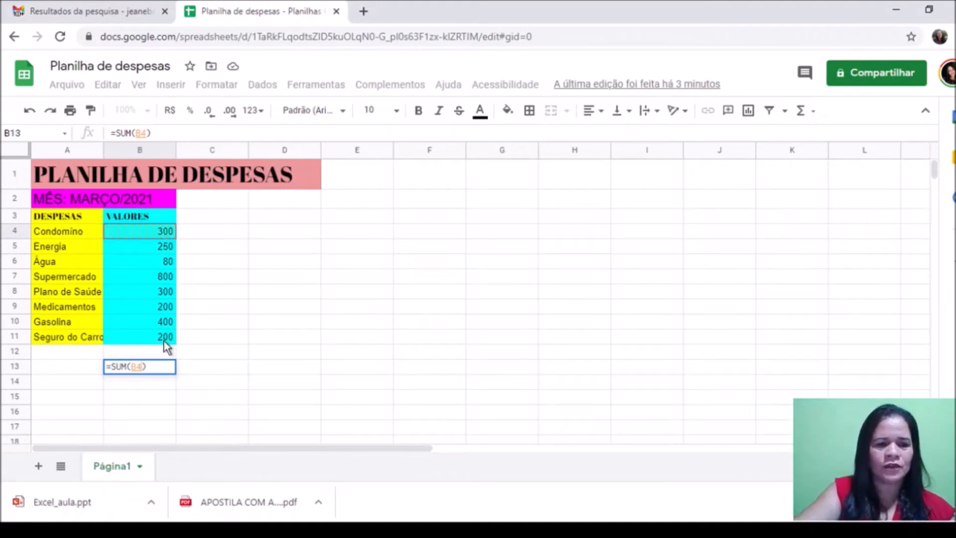
drag(166, 347, 166, 347)
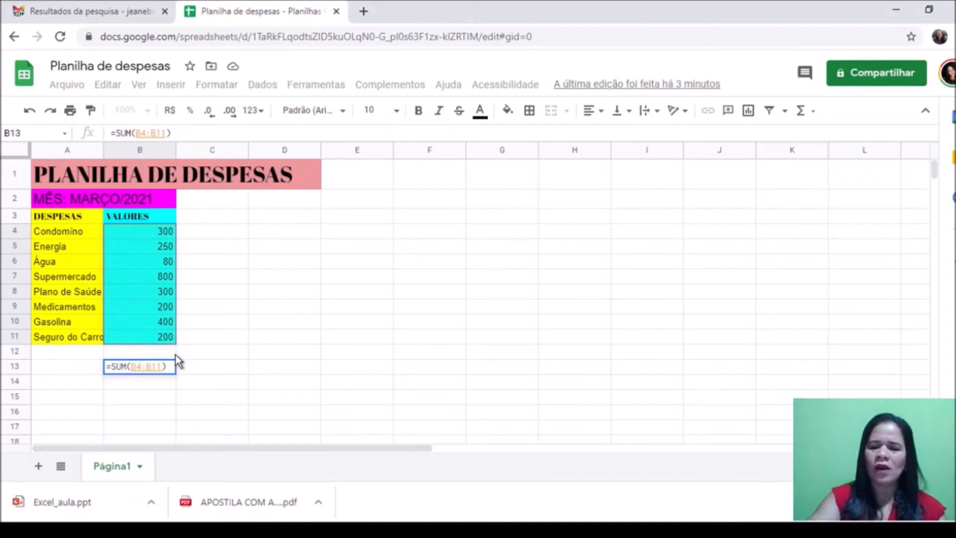
Step: Remove the stray C13 reference and confirm =SUM(B4:B11) in B13, giving 2530
click(213, 369)
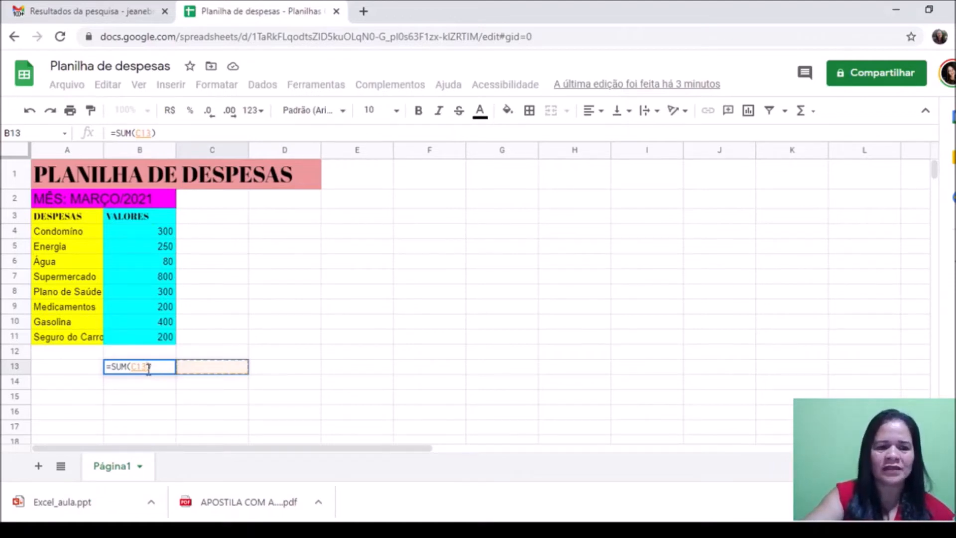
key(BackSpace)
key(BackSpace)
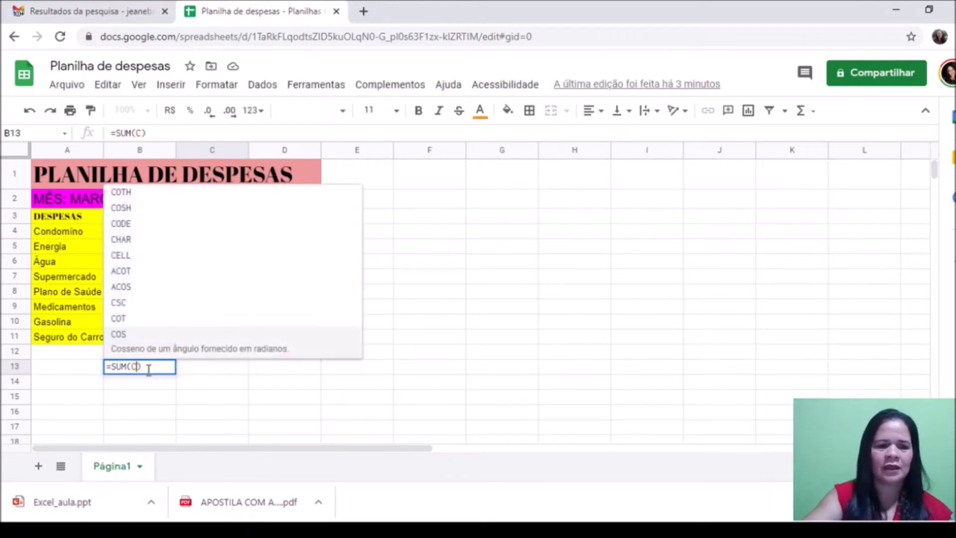
key(BackSpace)
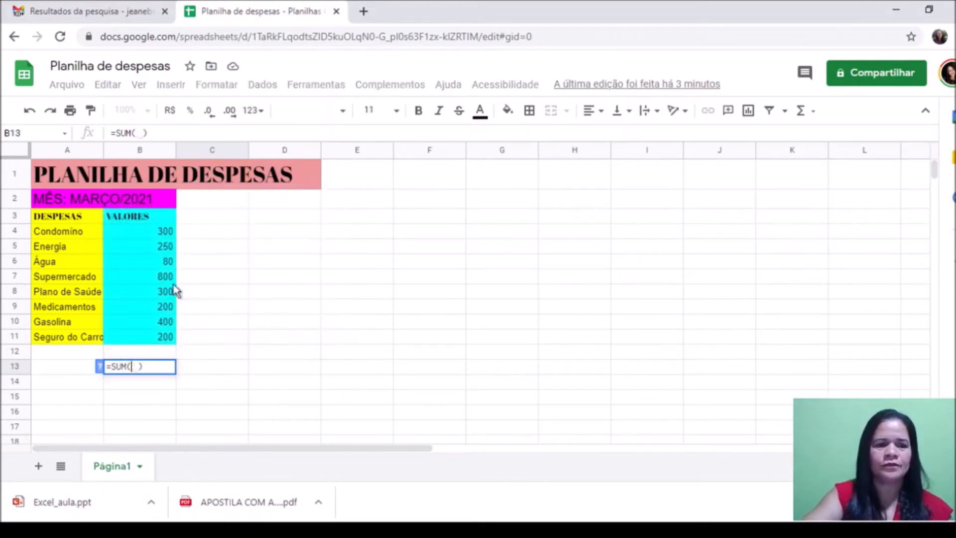
click(157, 230)
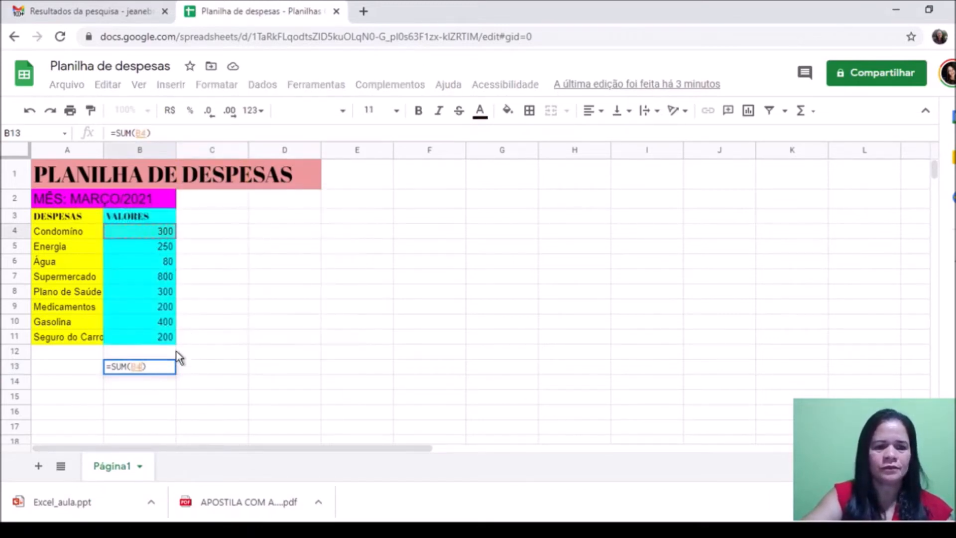
shift+click(165, 339)
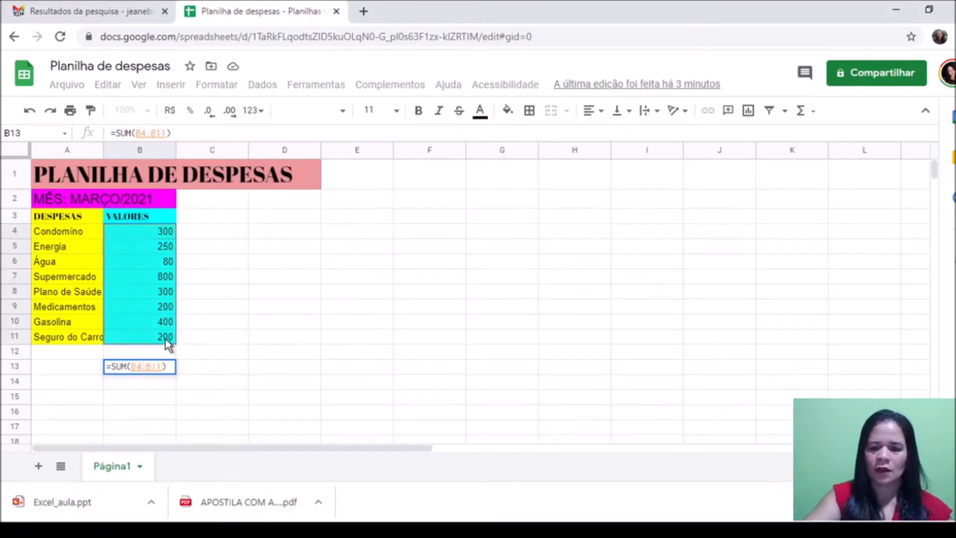
key(Return)
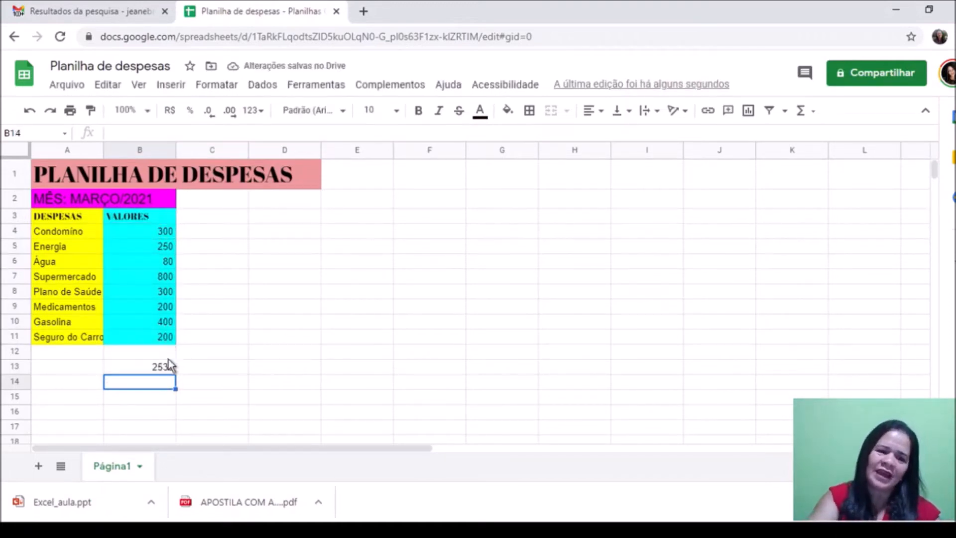
Step: Type VALOR TOTAL: in A13 next to the 2530 total
click(154, 369)
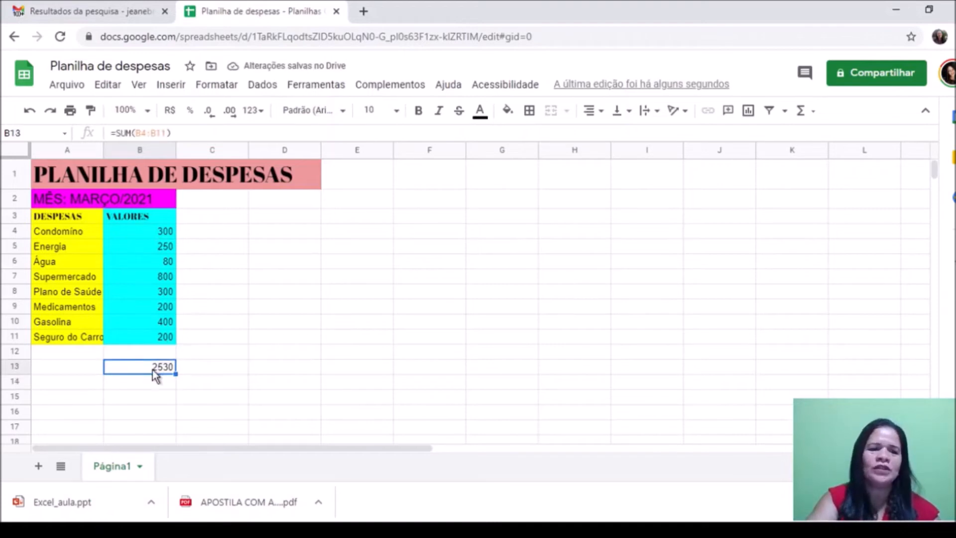
click(71, 371)
text(V)
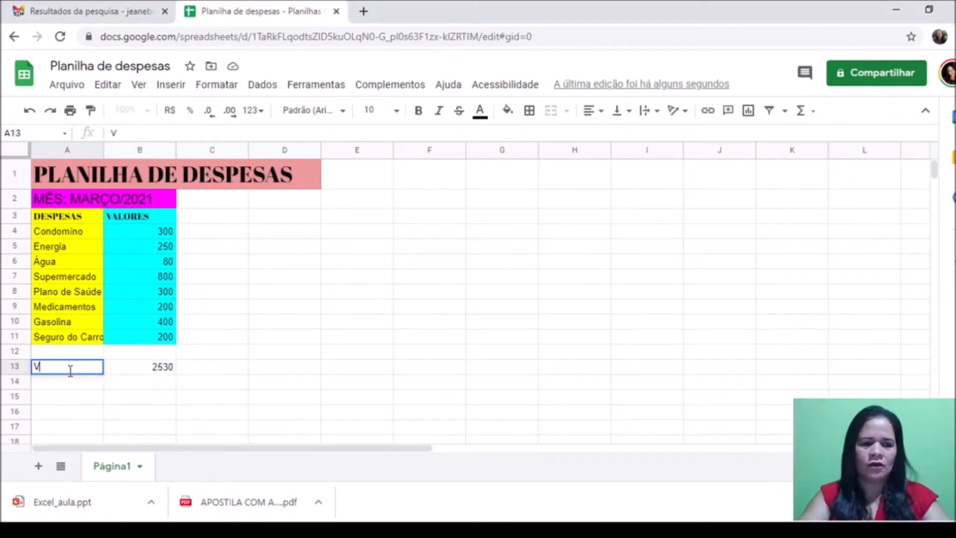
text(ALOR TOTAL:)
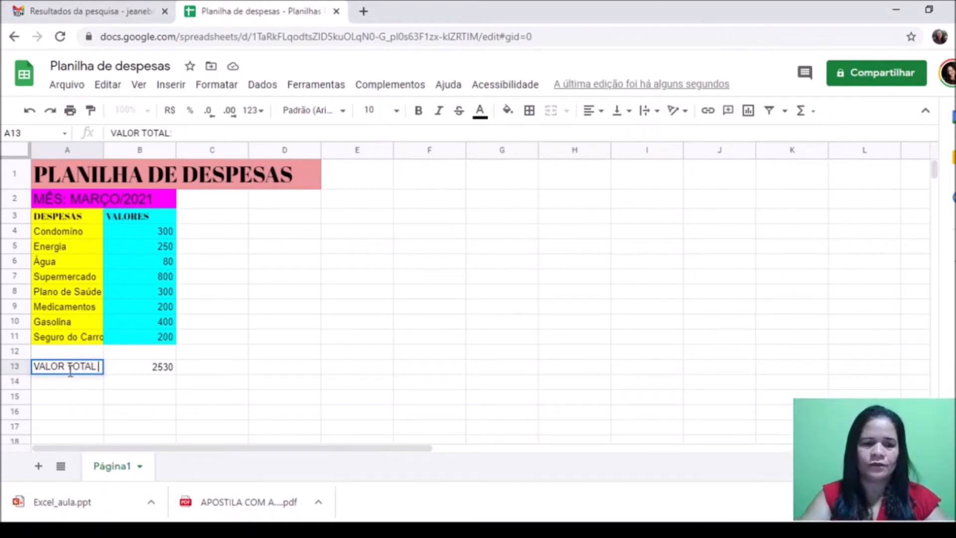
click(160, 397)
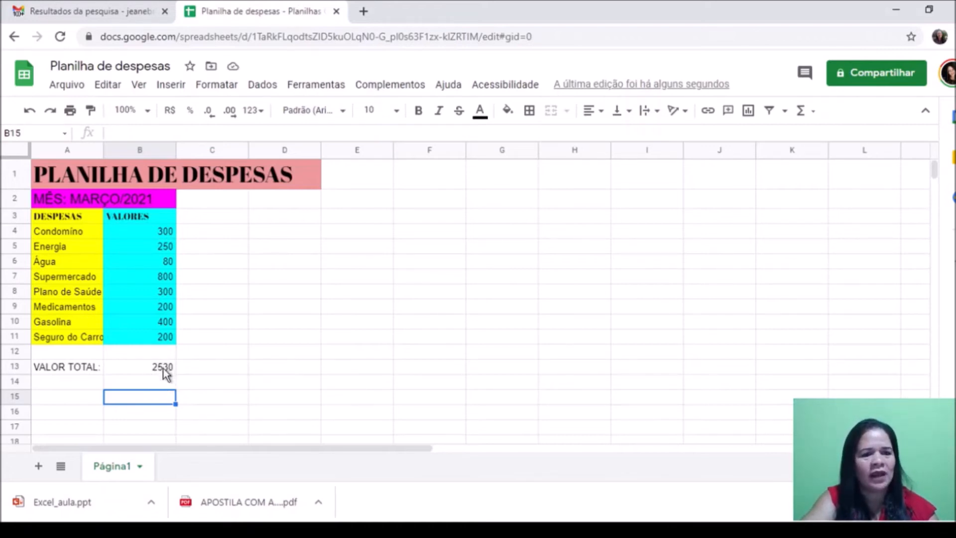
click(163, 368)
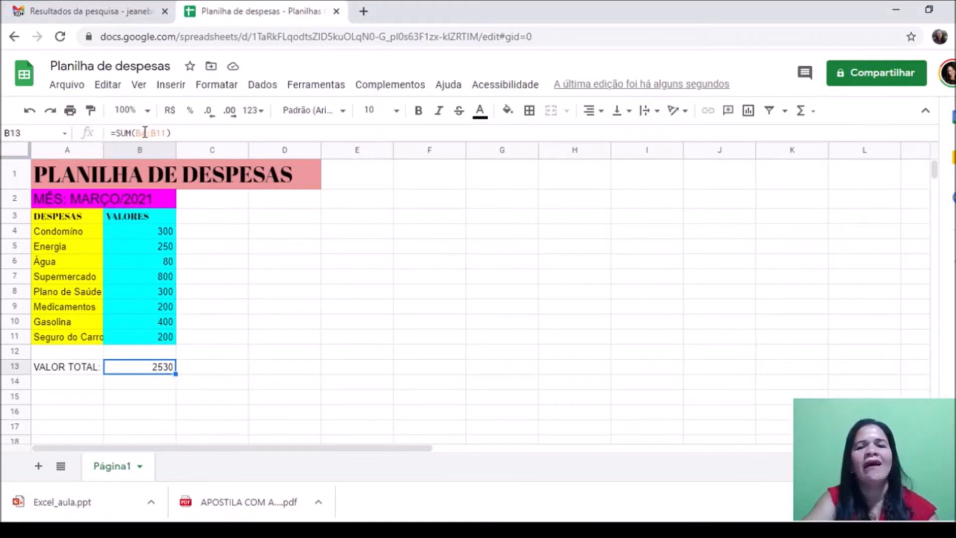
Step: Enter =SUM(B4:B11) in C13 via the Σ Functions menu, showing 2530
click(206, 375)
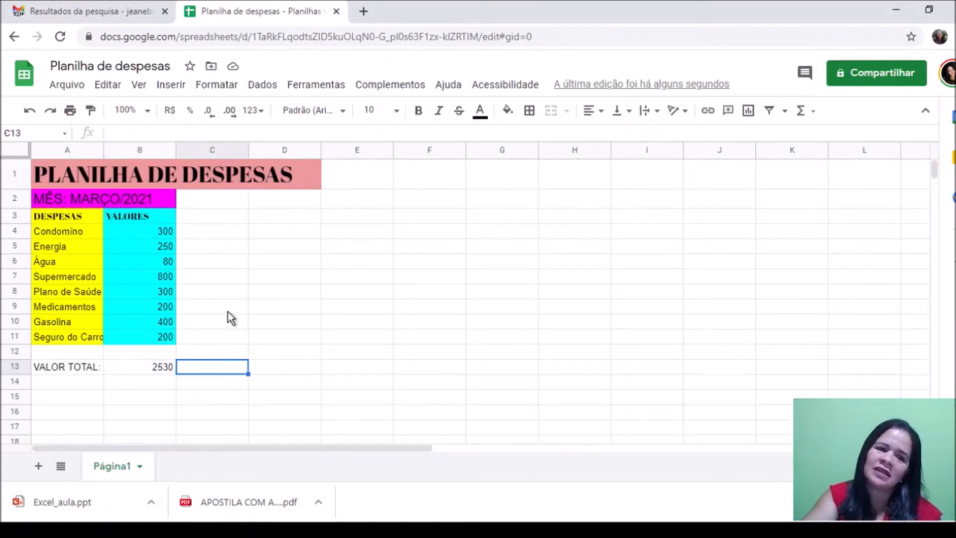
text(=)
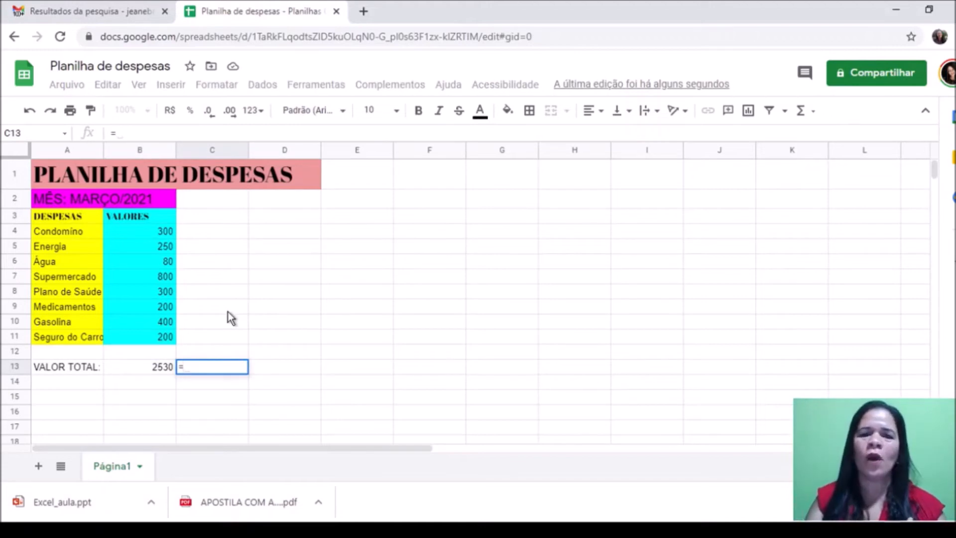
text(S)
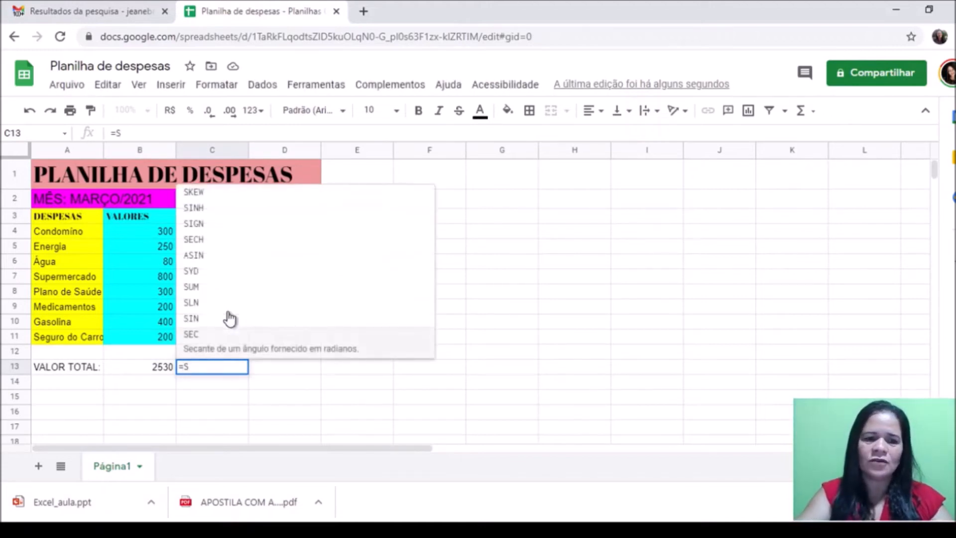
text(UM)
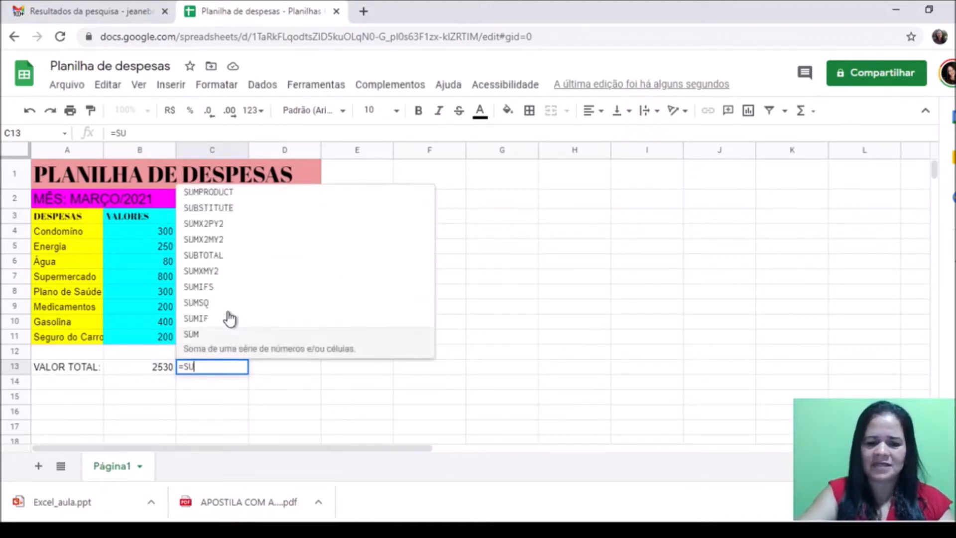
key(BackSpace)
key(BackSpace)
key(BackSpace)
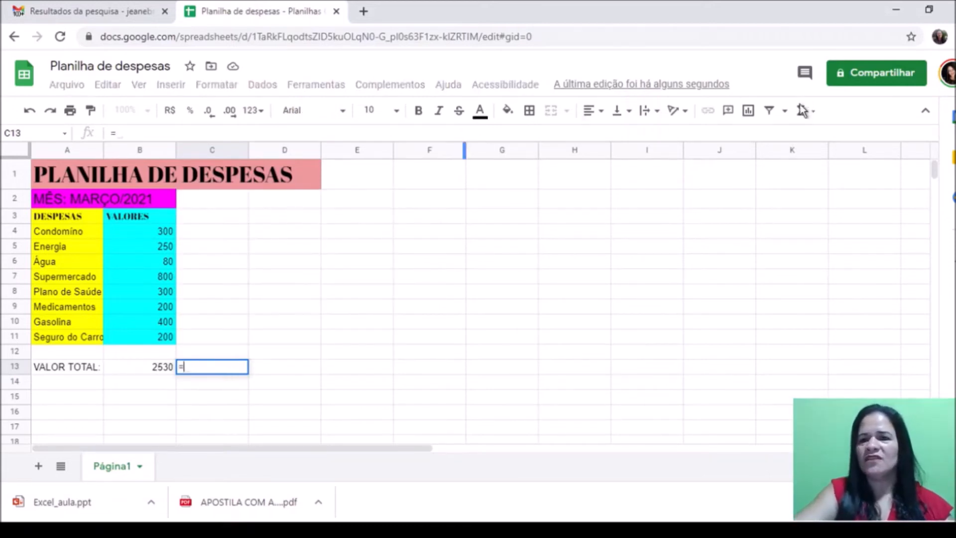
click(817, 114)
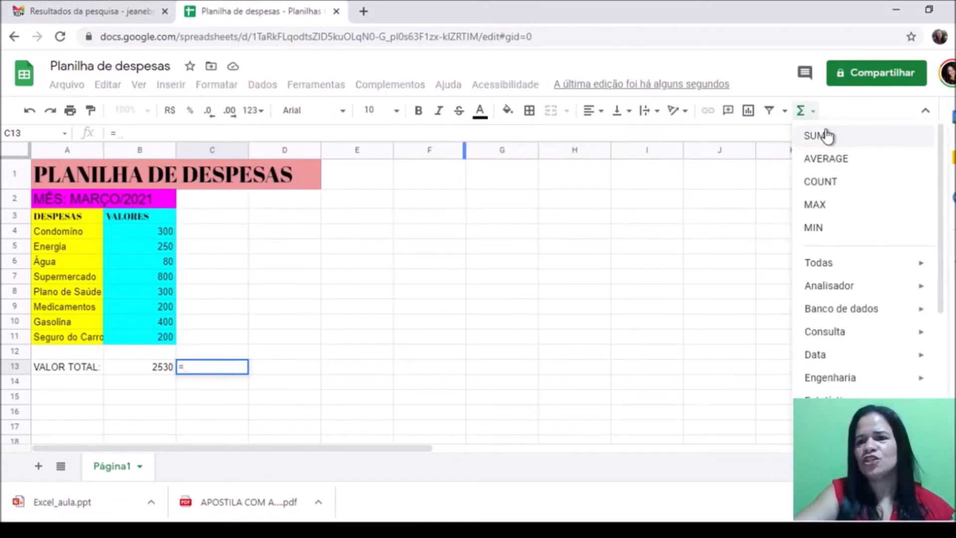
click(826, 138)
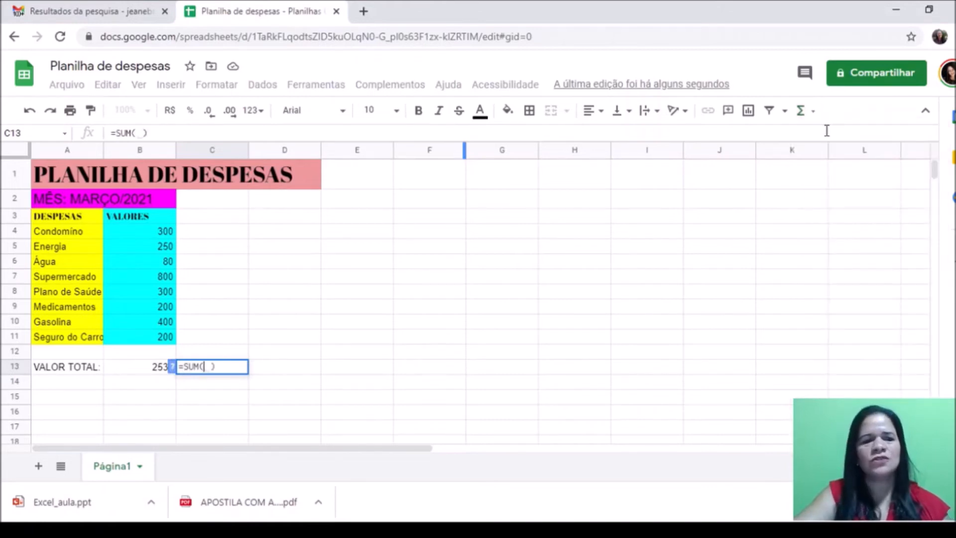
click(139, 230)
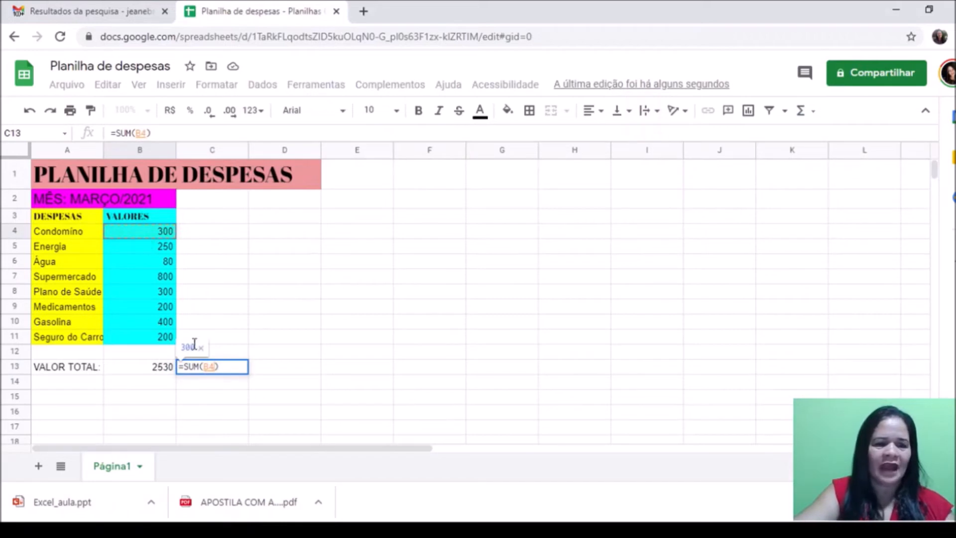
shift+click(159, 337)
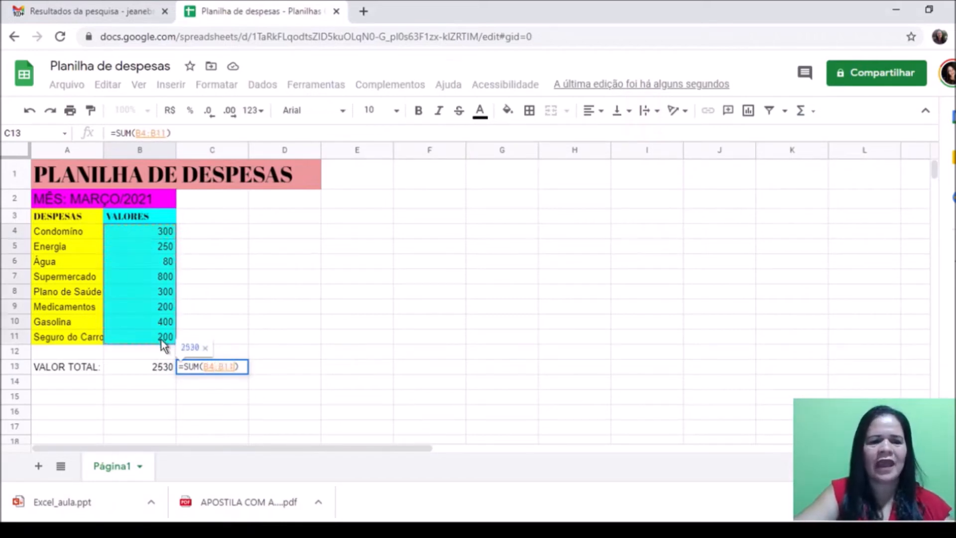
key(Return)
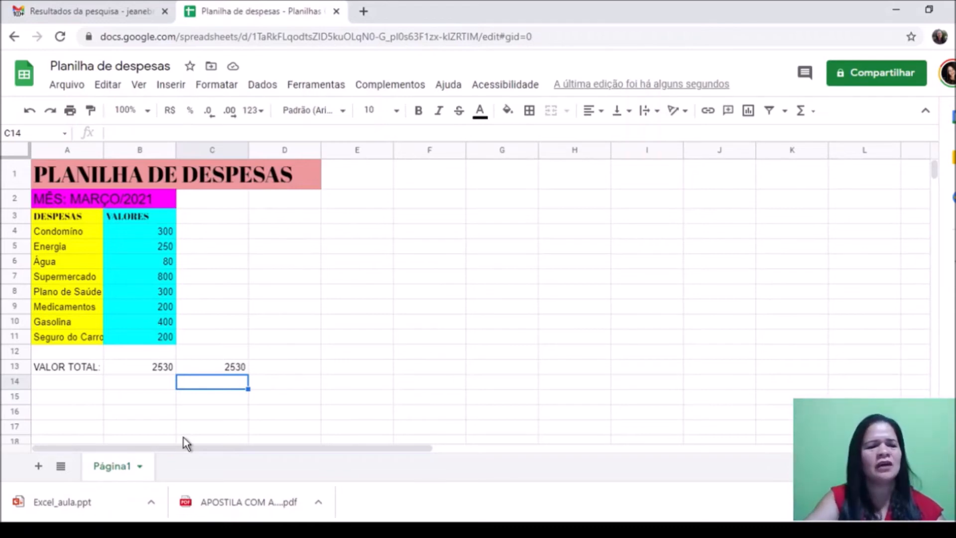
Step: Insert a new row 12 and enter Escola in A12 with 600,00 in B12
click(44, 355)
right_click(44, 355)
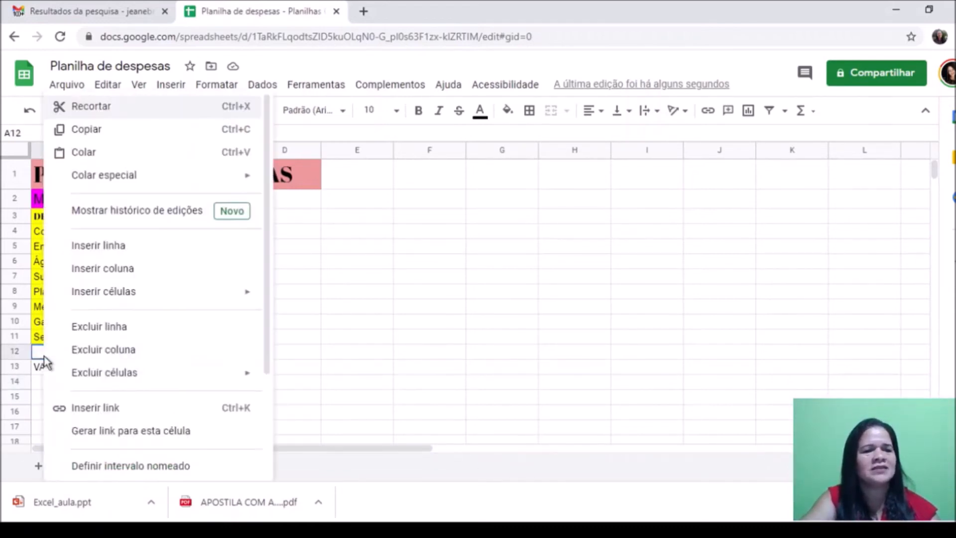
click(133, 246)
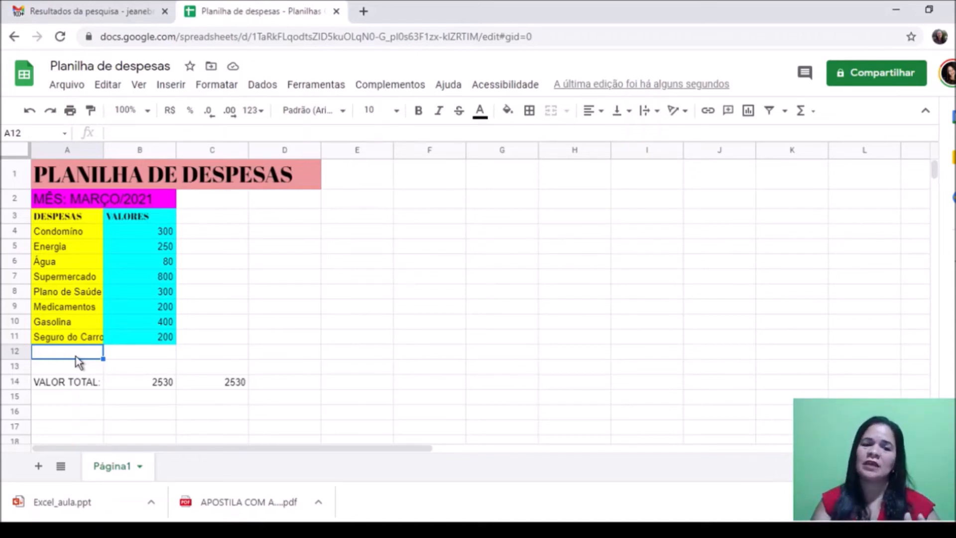
text(eSCOLA)
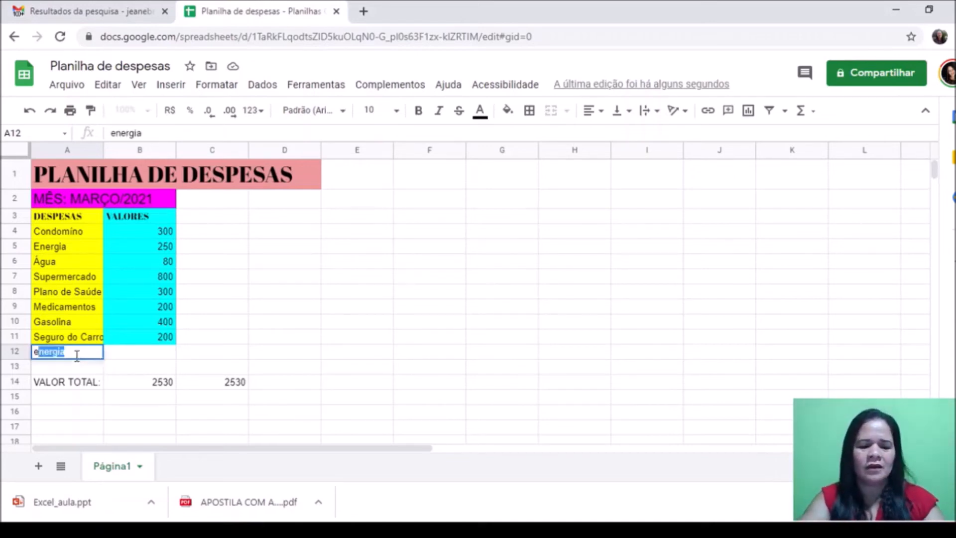
key(BackSpace)
key(BackSpace)
key(BackSpace)
key(BackSpace)
key(BackSpace)
key(BackSpace)
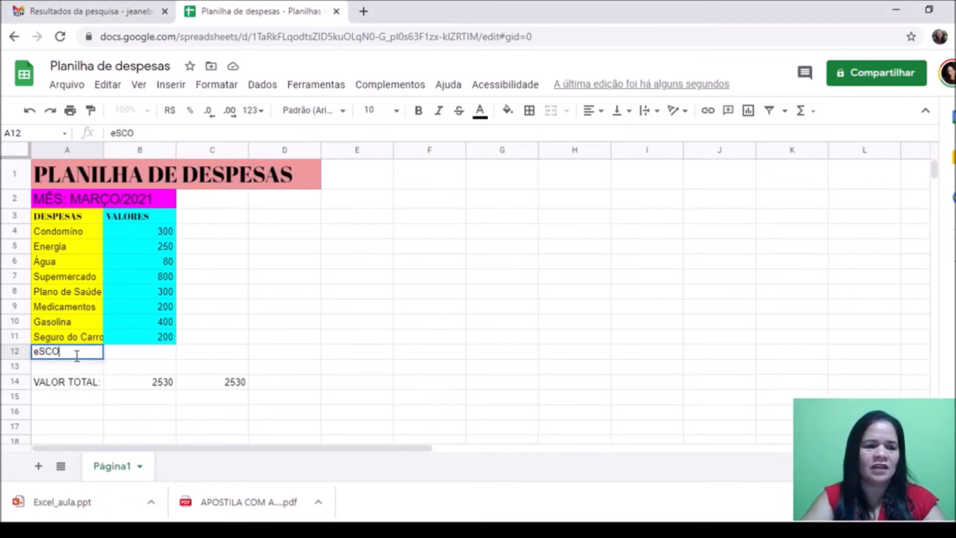
text(Escola)
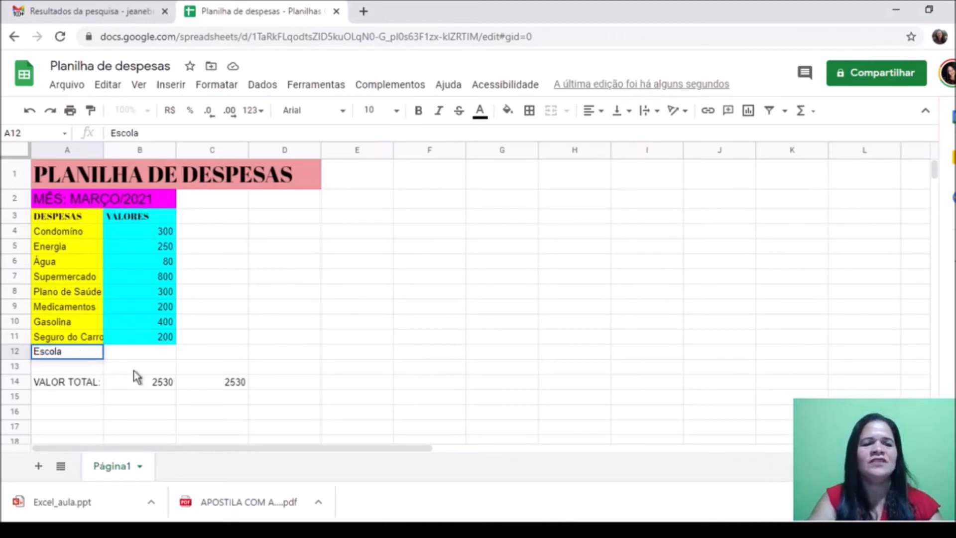
click(160, 352)
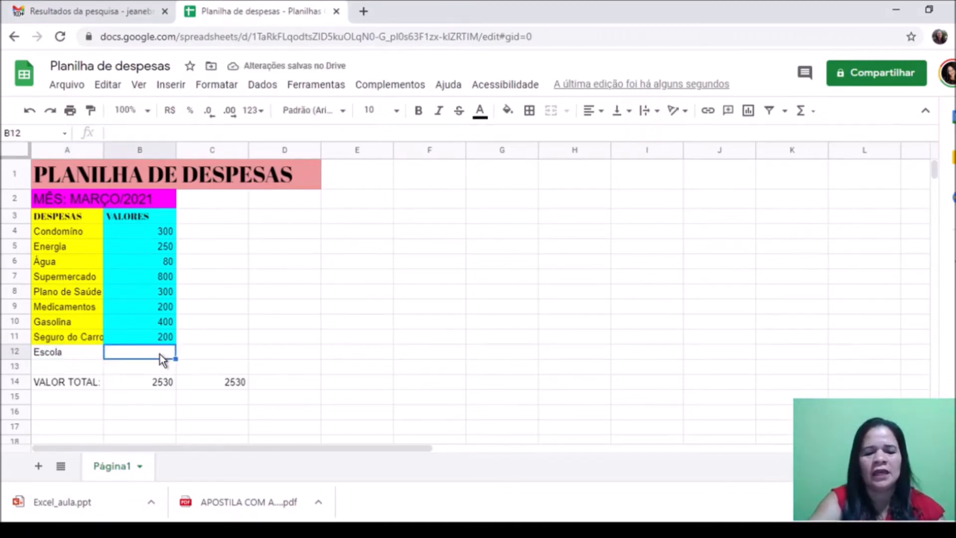
text(600,00)
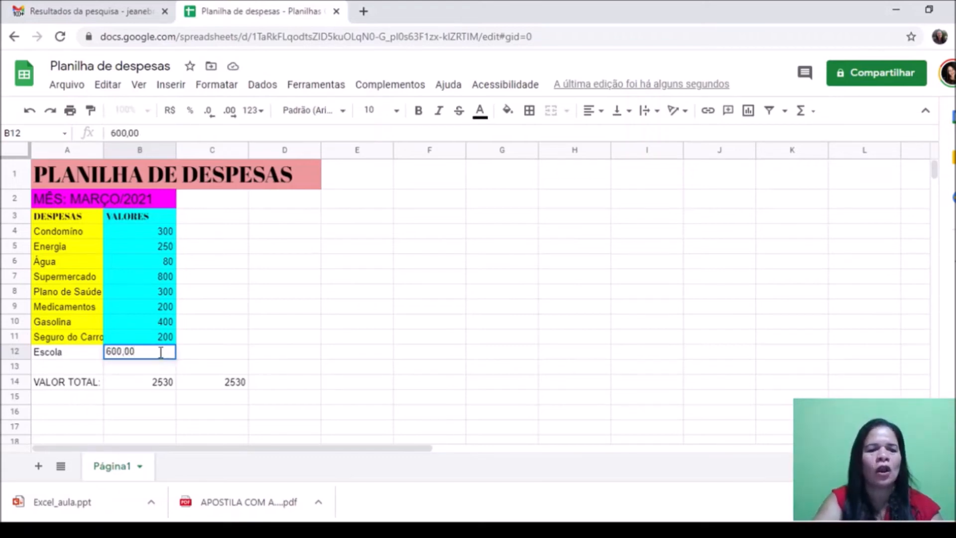
click(163, 366)
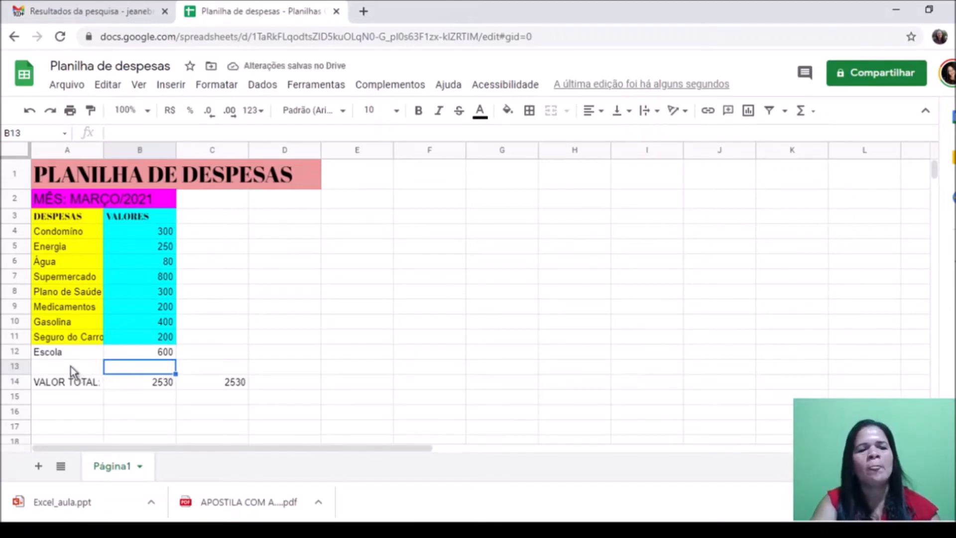
Step: Insert a new row 13 with Lazer in A13 and 1.000,00 in B13
right_click(50, 366)
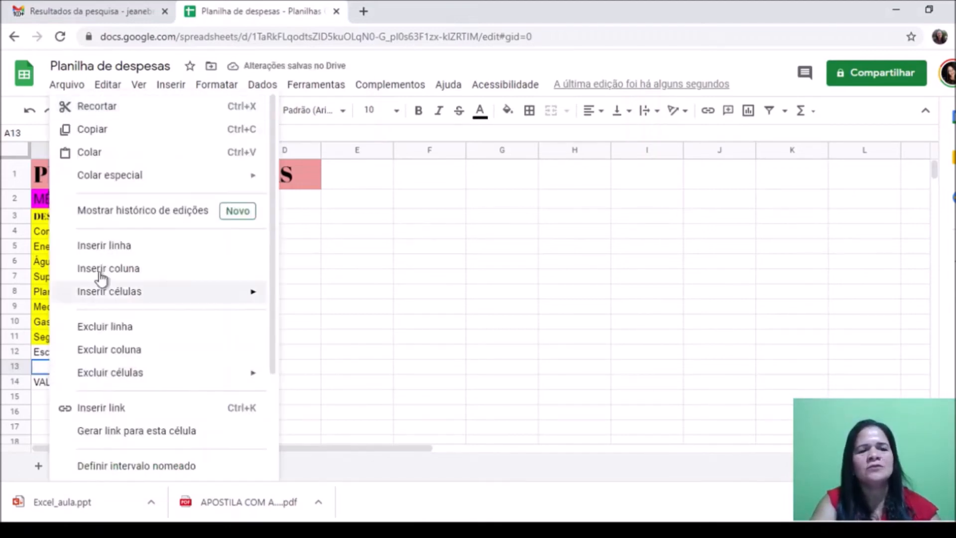
click(109, 248)
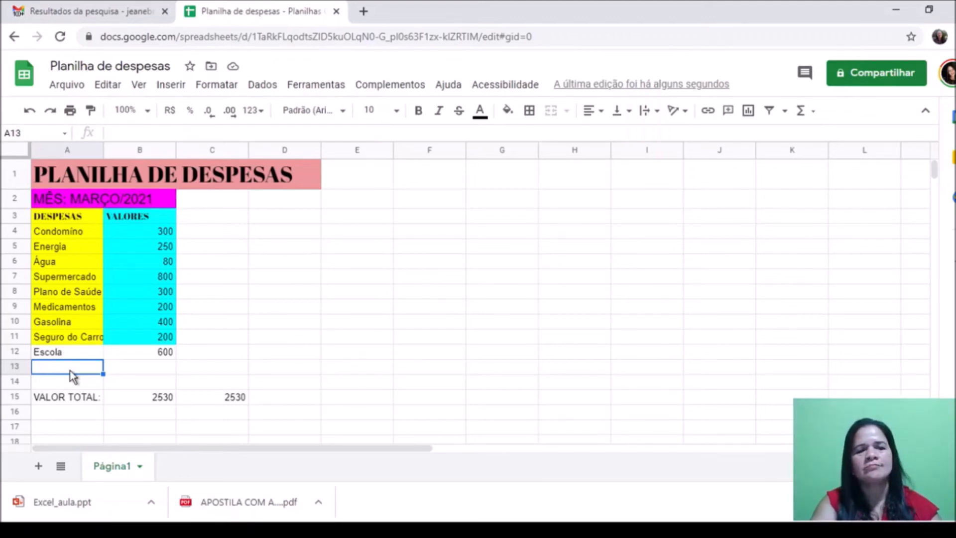
text(Lazer)
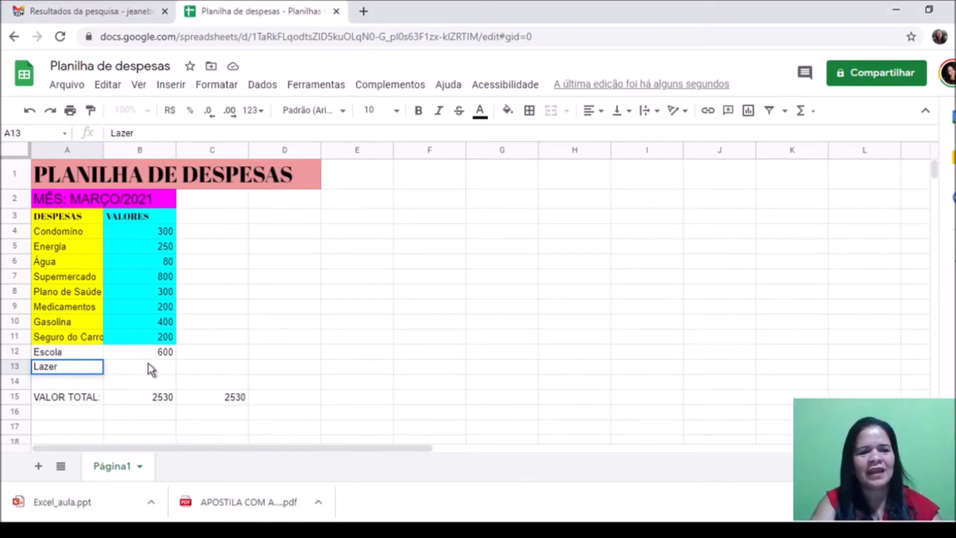
click(160, 370)
text(1.000)
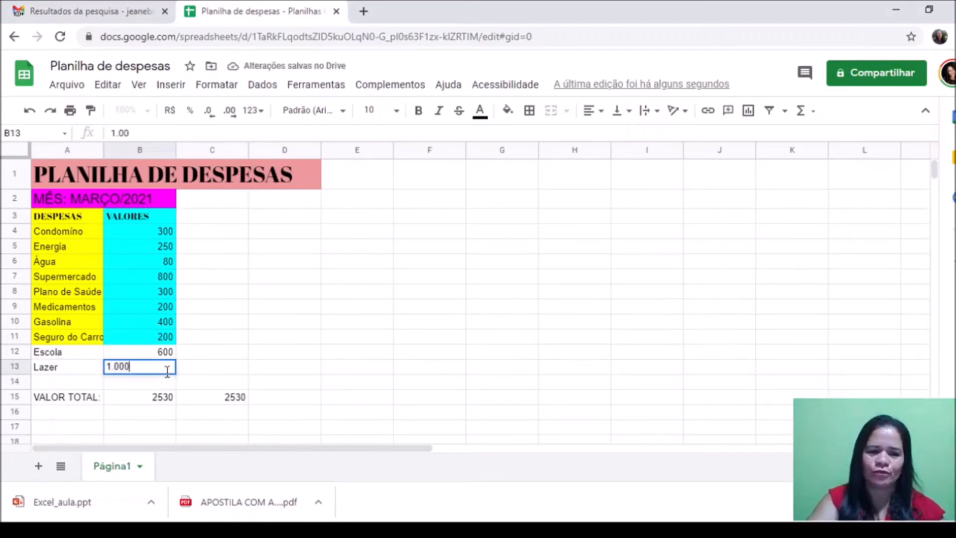
text(00)
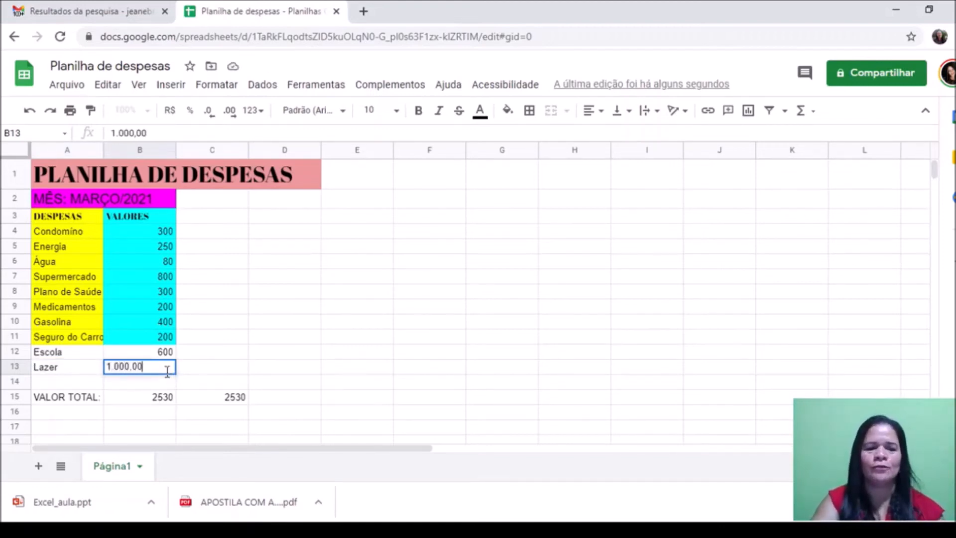
click(157, 379)
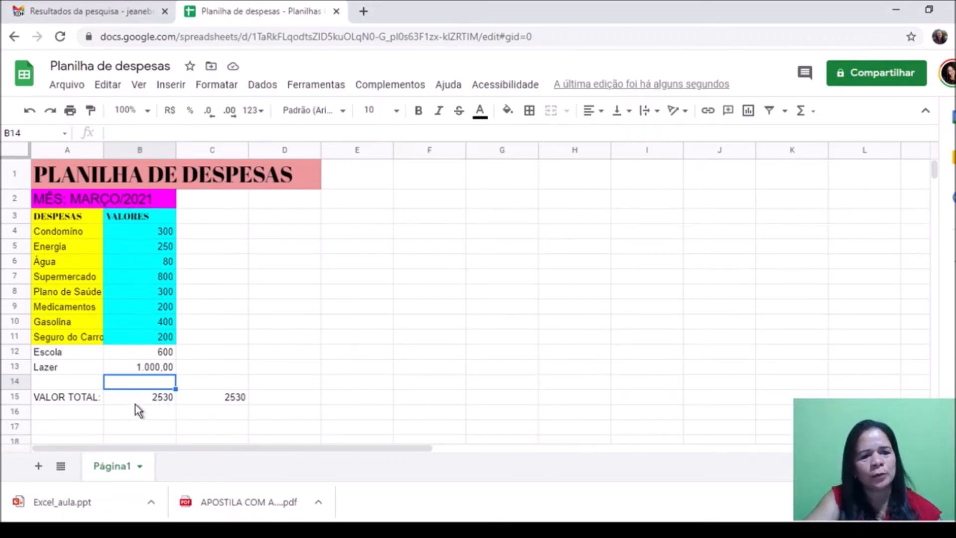
click(162, 402)
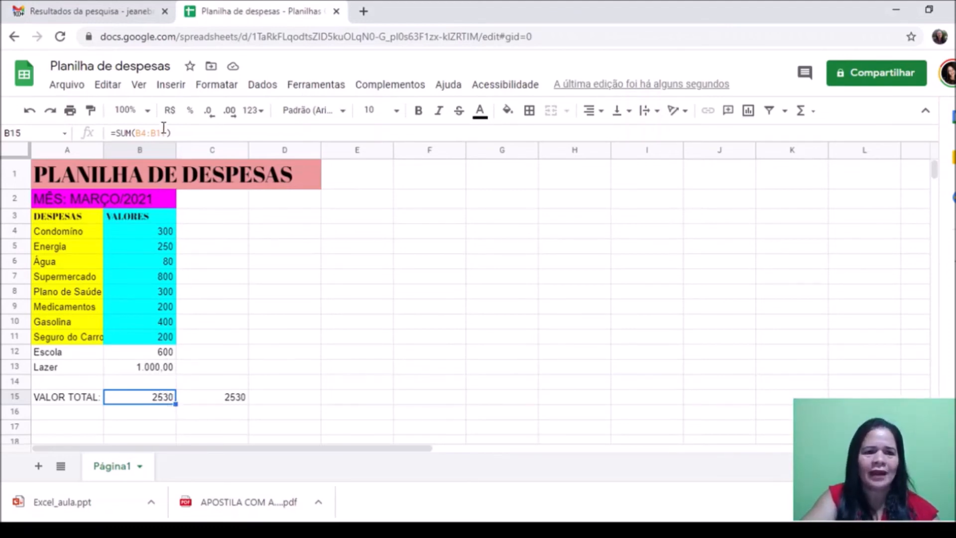
Step: Change the B15 VALOR TOTAL sum range to end at B13 instead of B11, giving 4130
double_click(168, 399)
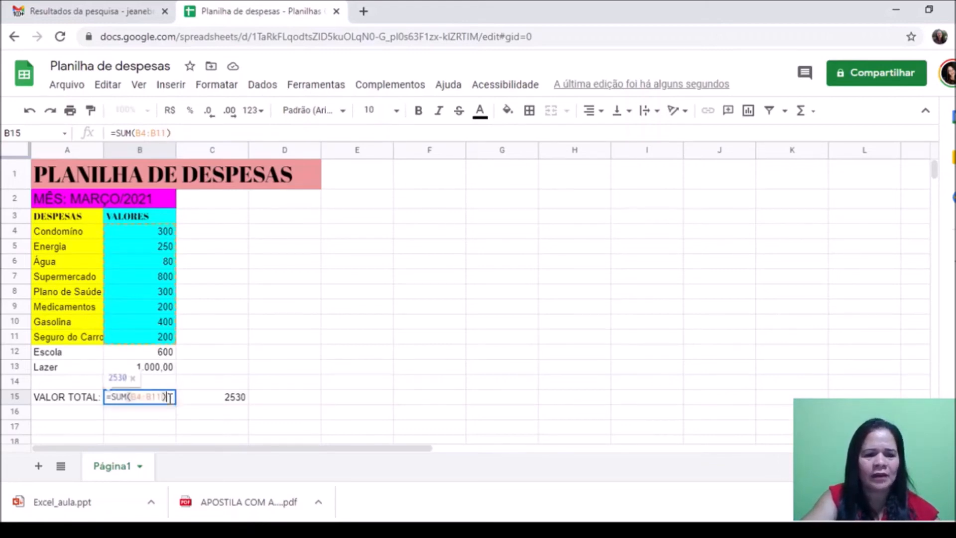
click(155, 131)
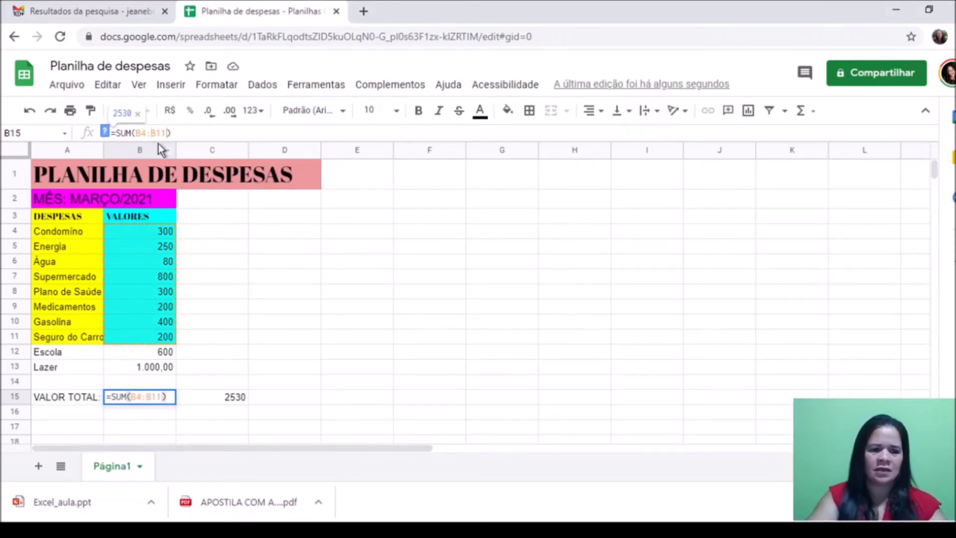
key(BackSpace)
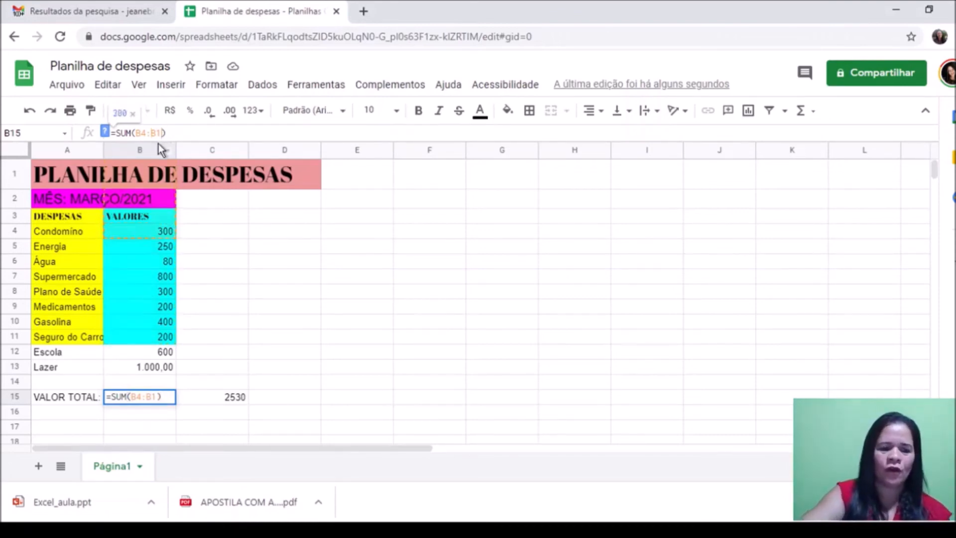
text(3)
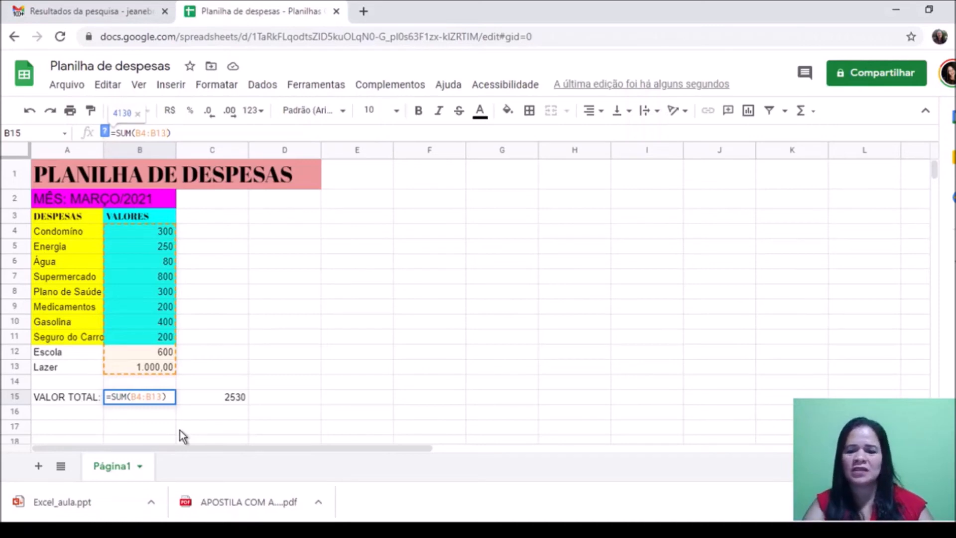
key(Return)
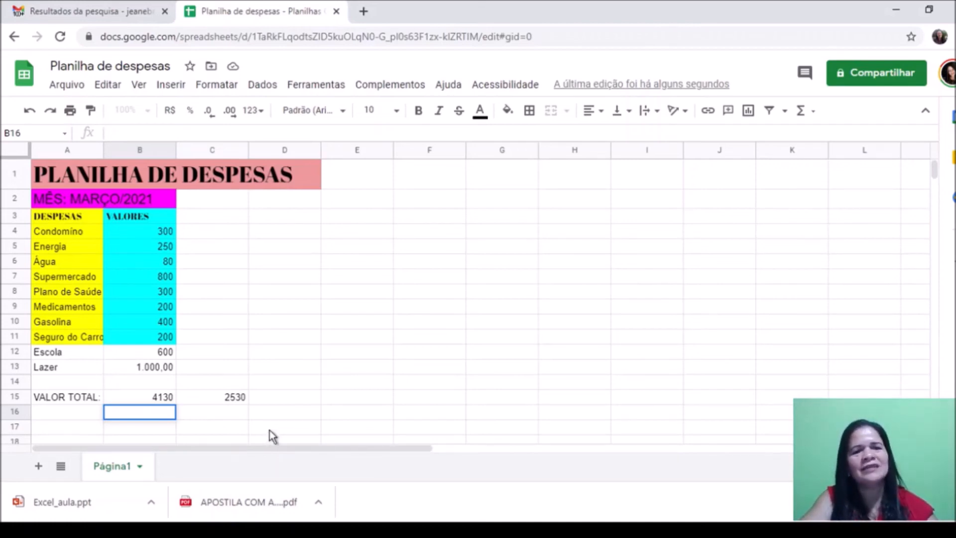
Step: Delete the duplicate 2530 test sum from C15, keeping VALOR TOTAL at 4130 in B15
click(448, 528)
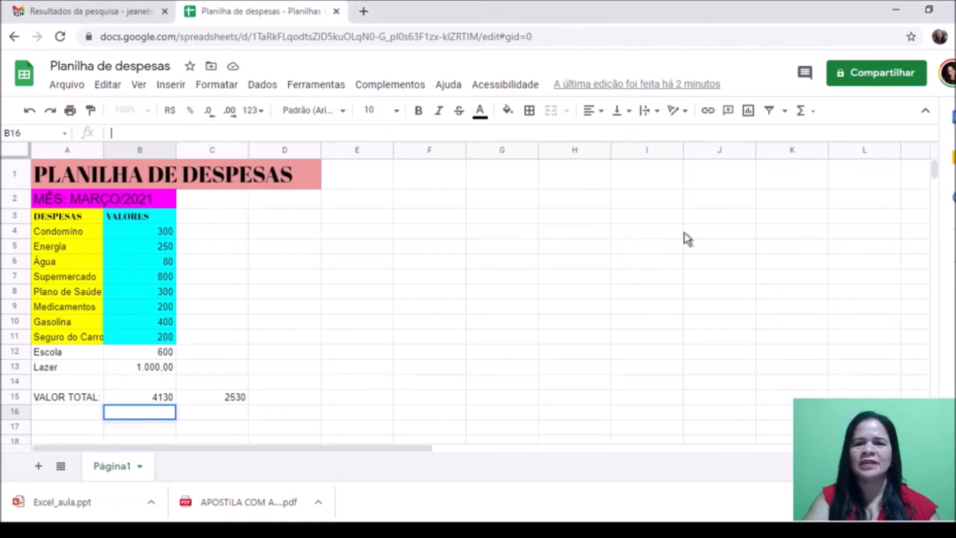
click(814, 112)
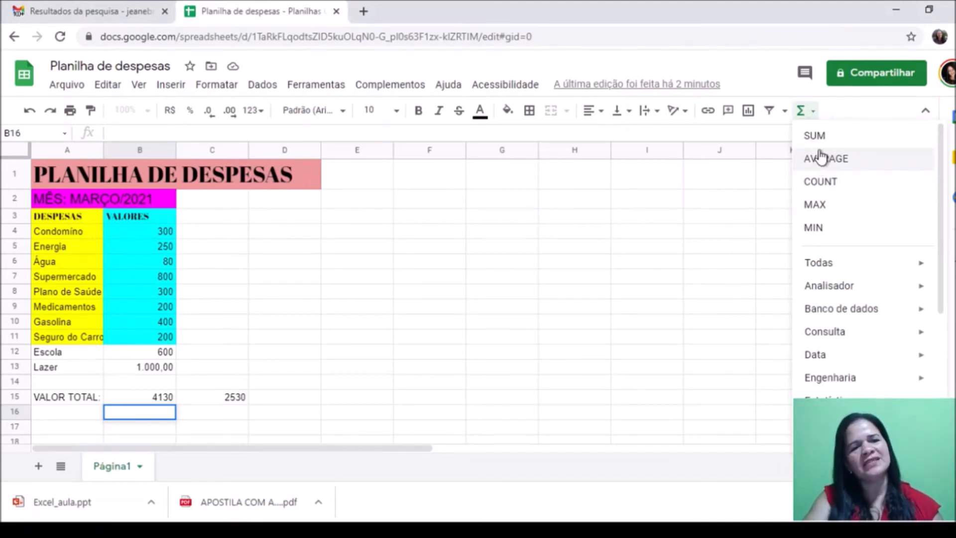
double_click(240, 398)
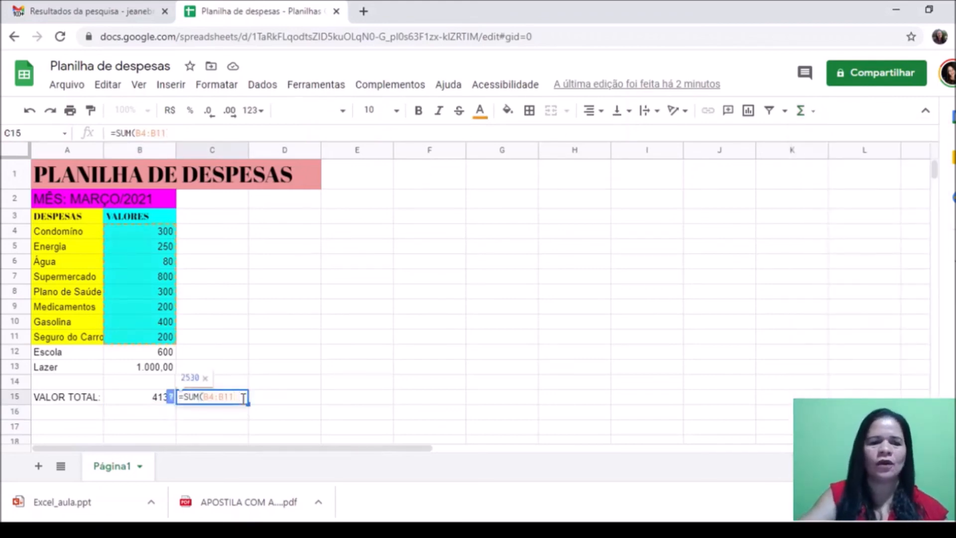
key(Return)
click(229, 401)
key(Delete)
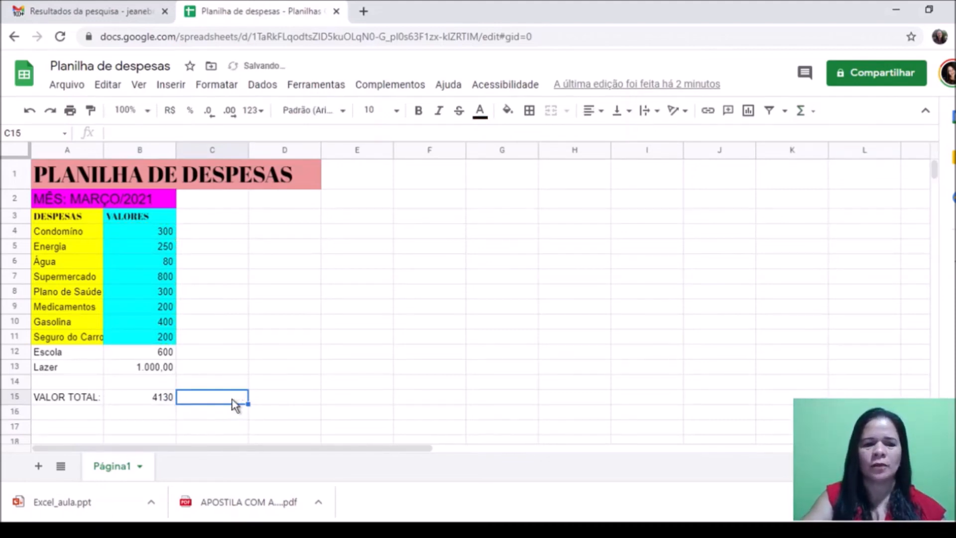
click(221, 292)
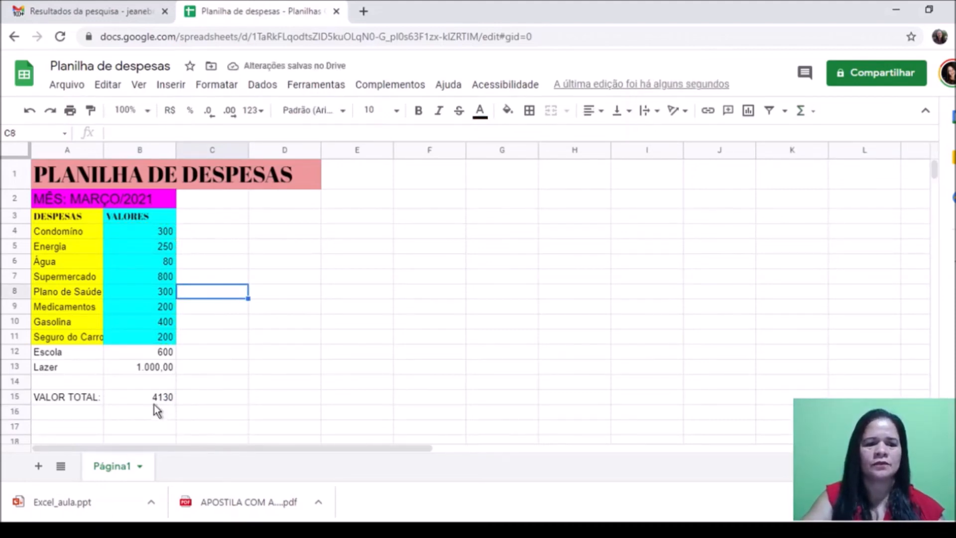
click(141, 413)
Step: Enter =AVERAGE(B4:B14) in B16, showing 413 beneath VALOR TOTAL
text(=)
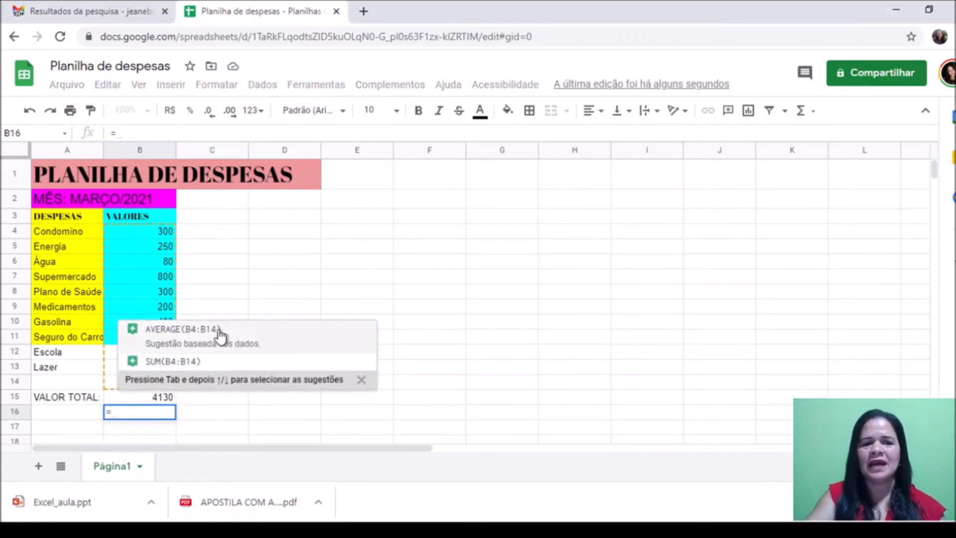
click(206, 343)
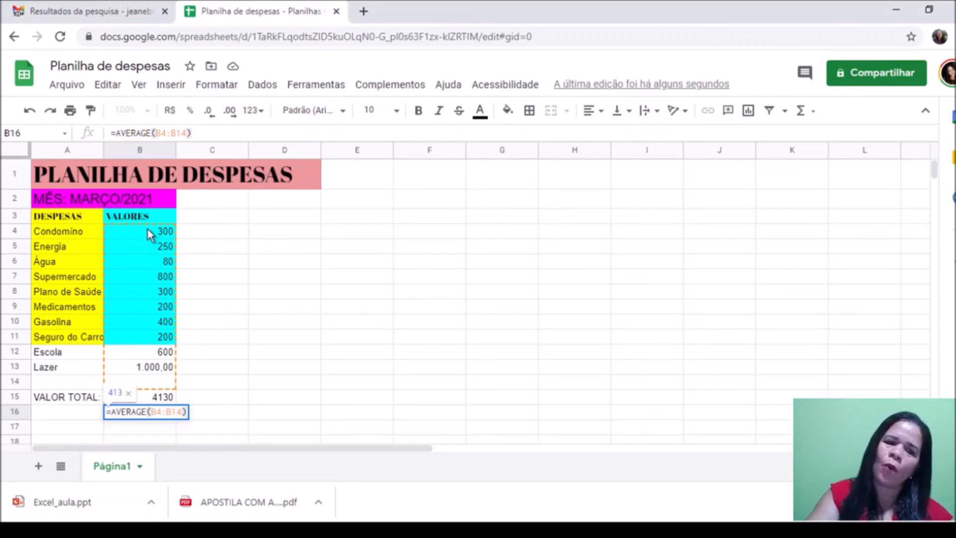
key(Return)
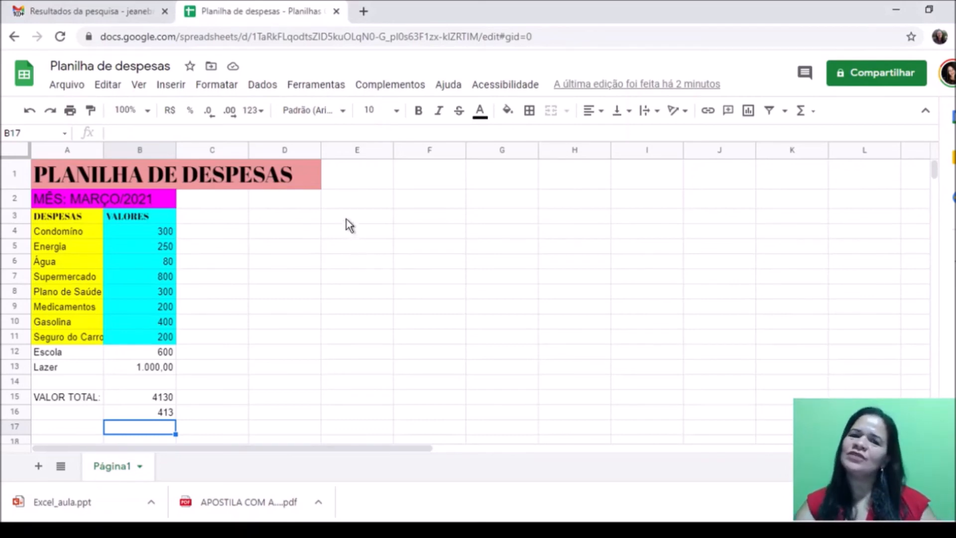
click(814, 112)
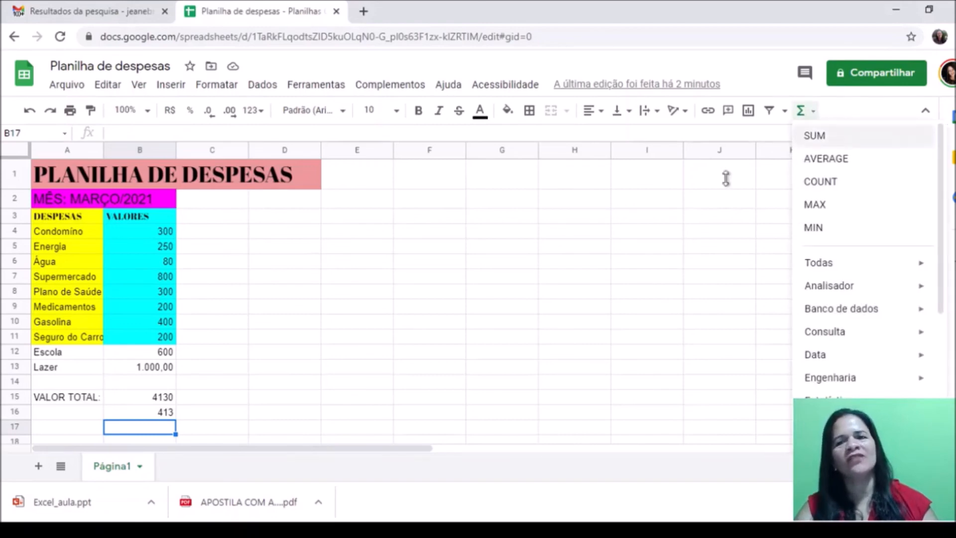
click(277, 222)
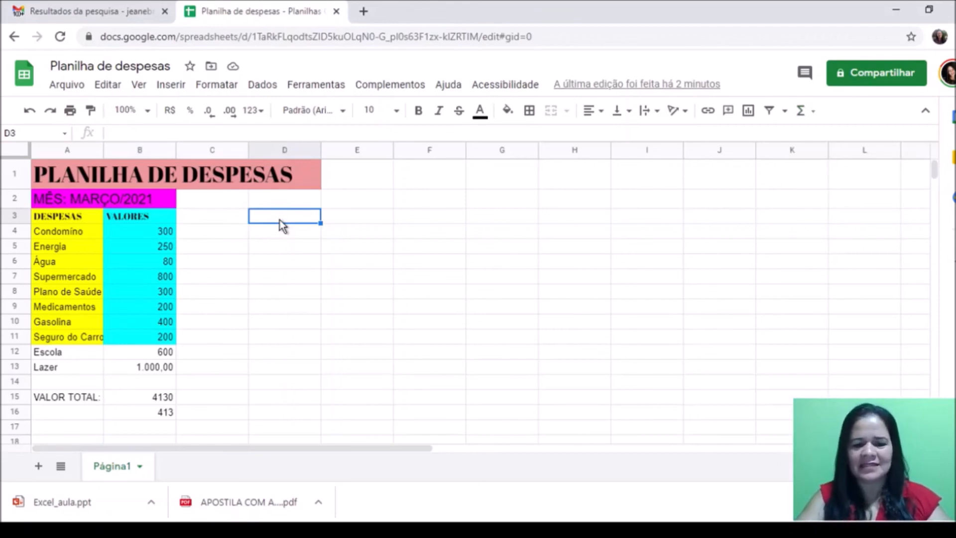
Step: Enter the sample values 10, 10, 8 and 8 into D3:D6
text(10,o)
key(BackSpace)
text(0)
key(Return)
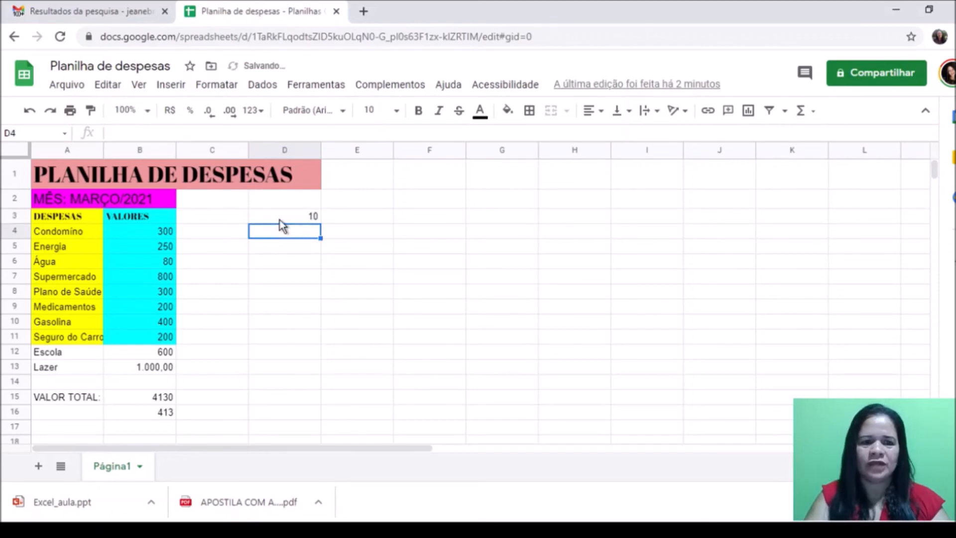
text(10,0)
key(Return)
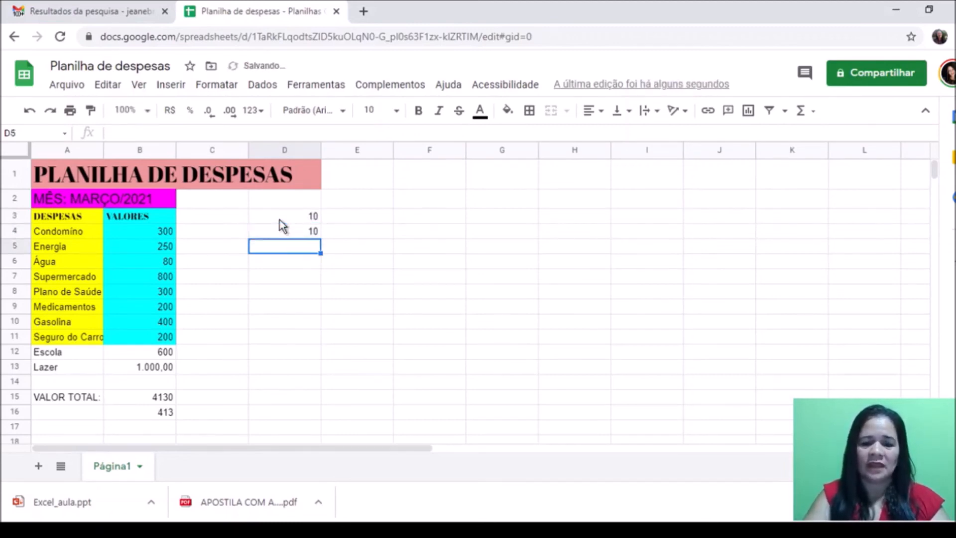
text(8,0)
key(Return)
text(8,0)
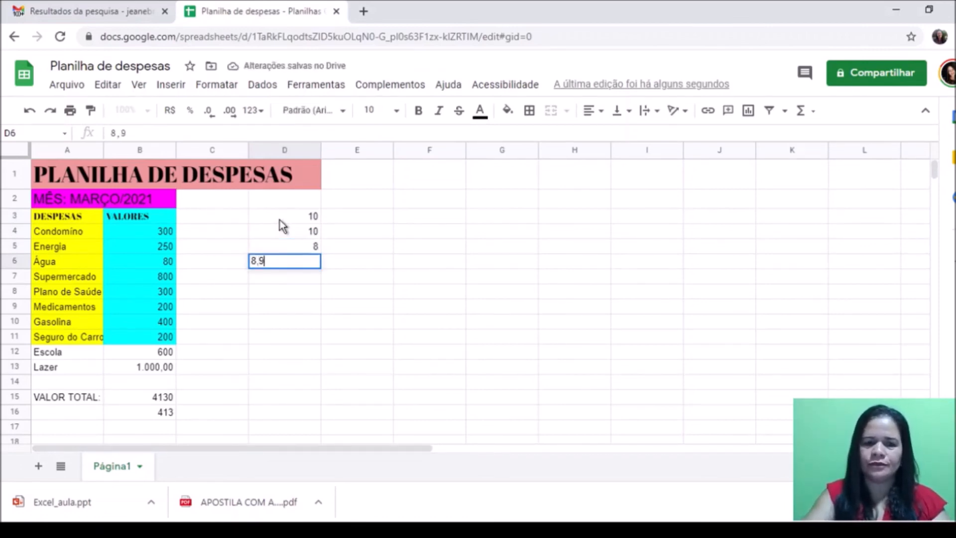
click(309, 274)
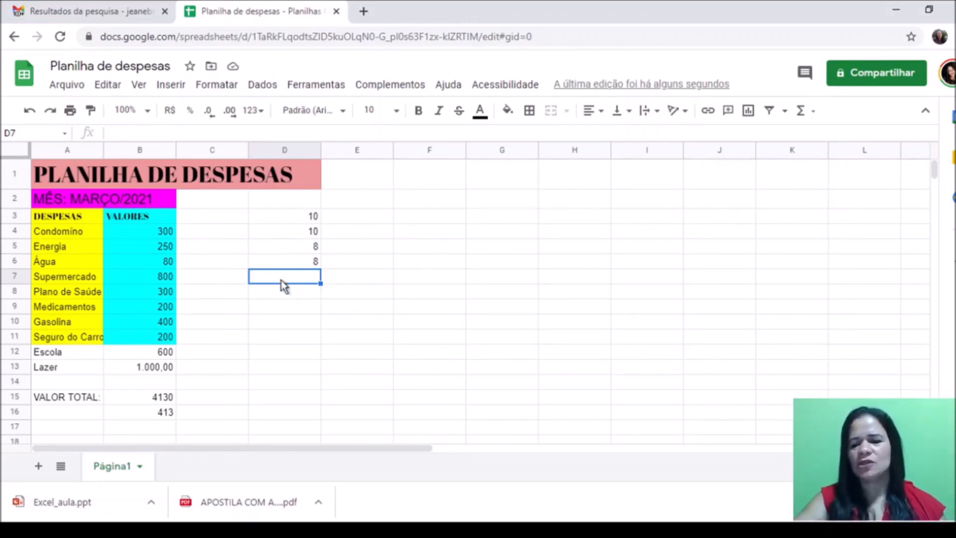
Step: Put the AVERAGE of D3:D6 in D7, showing 9
text(=)
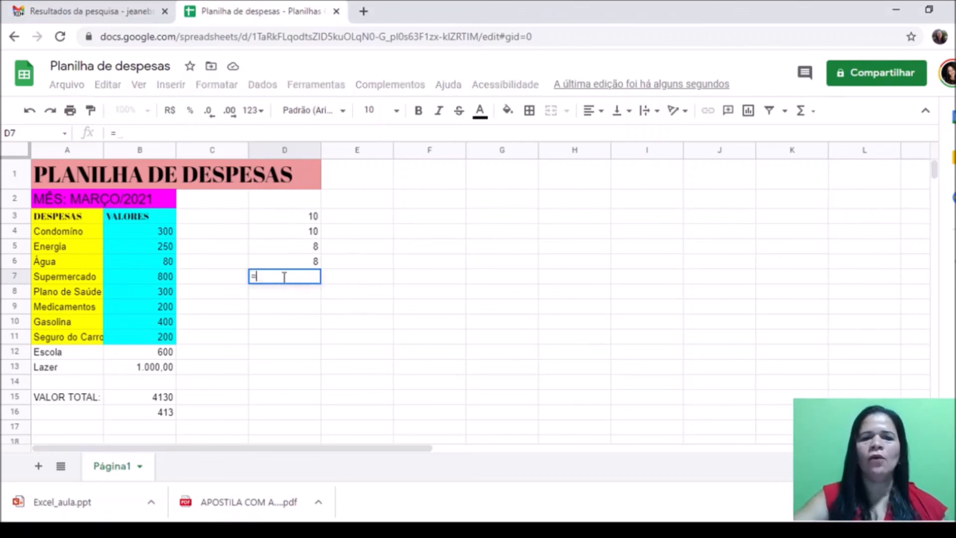
click(813, 114)
click(831, 159)
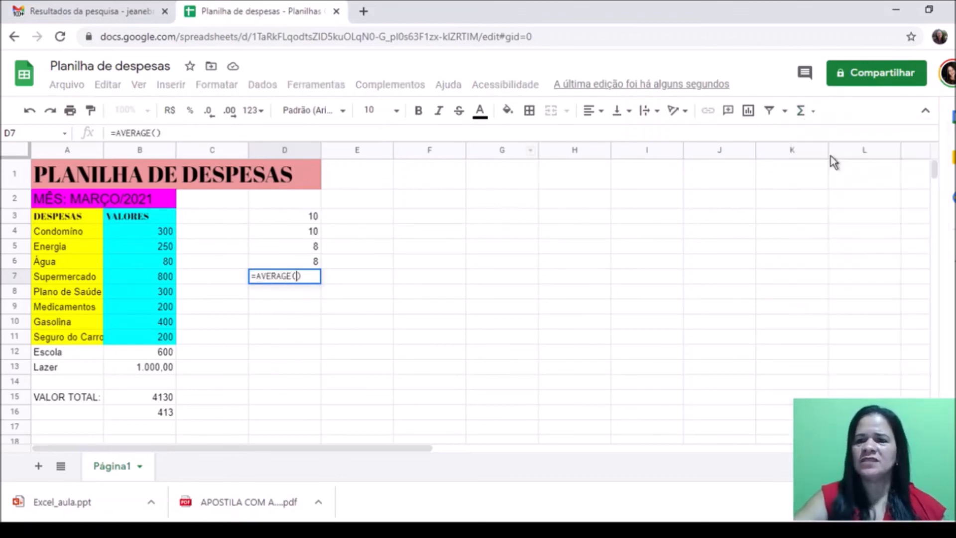
click(312, 213)
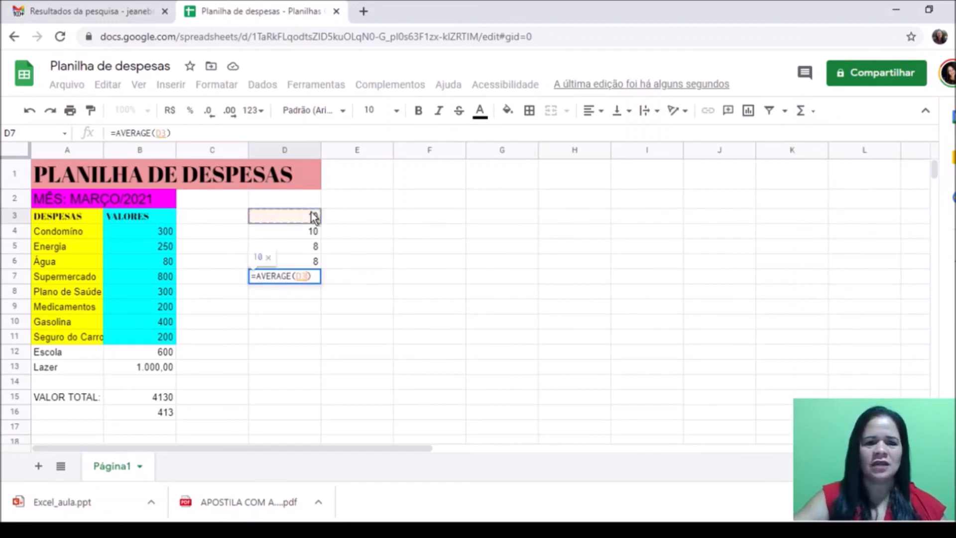
shift+click(315, 263)
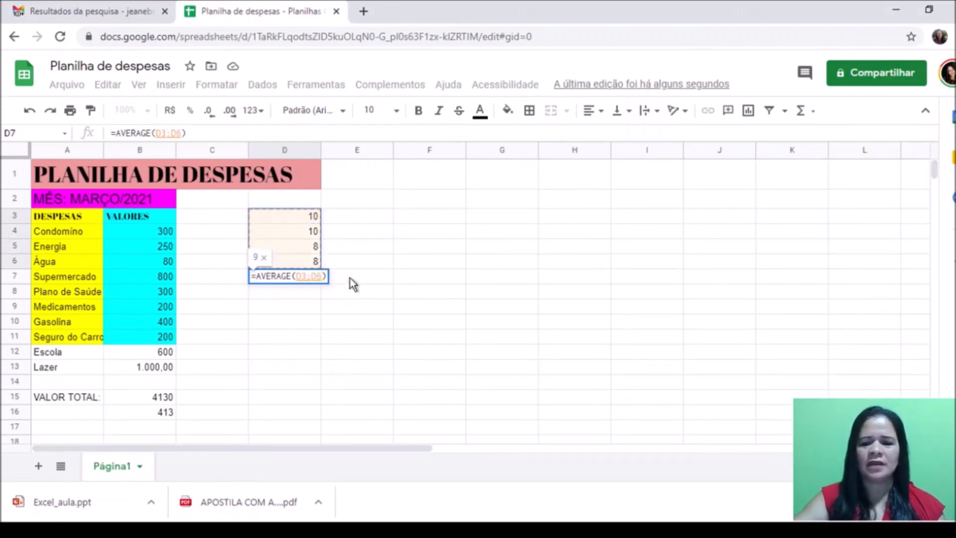
key(Return)
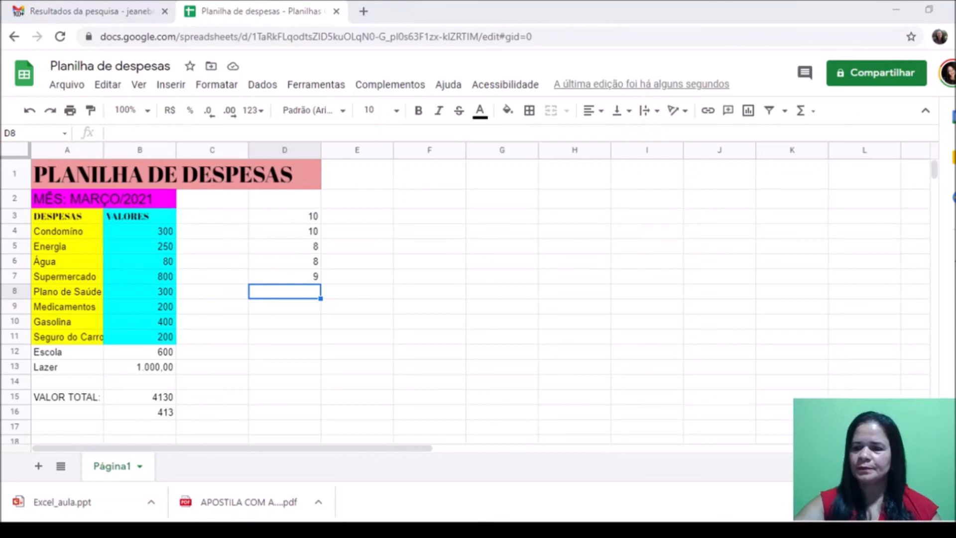
key(Down)
key(Down)
key(Down)
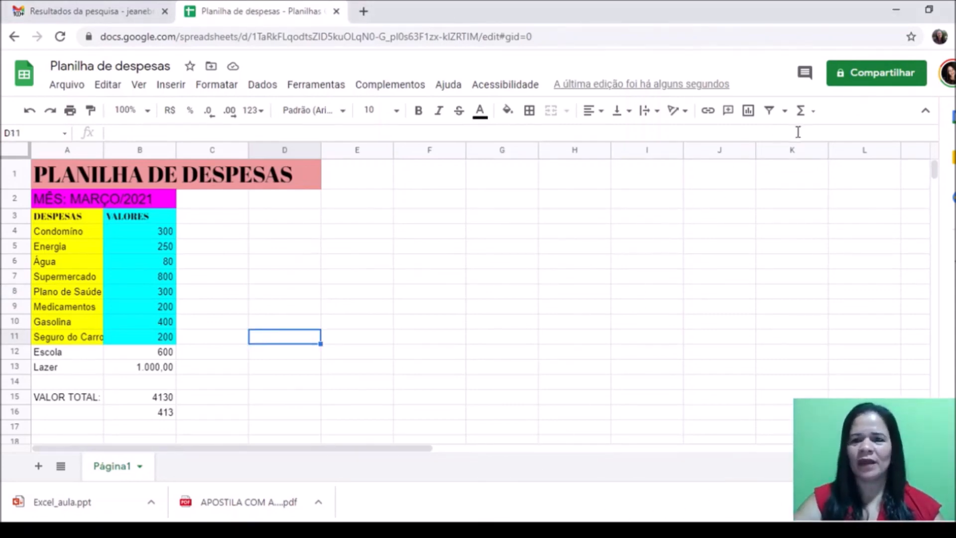
Step: Enter a COUNT of B4:B13 in D4, showing 10
click(813, 111)
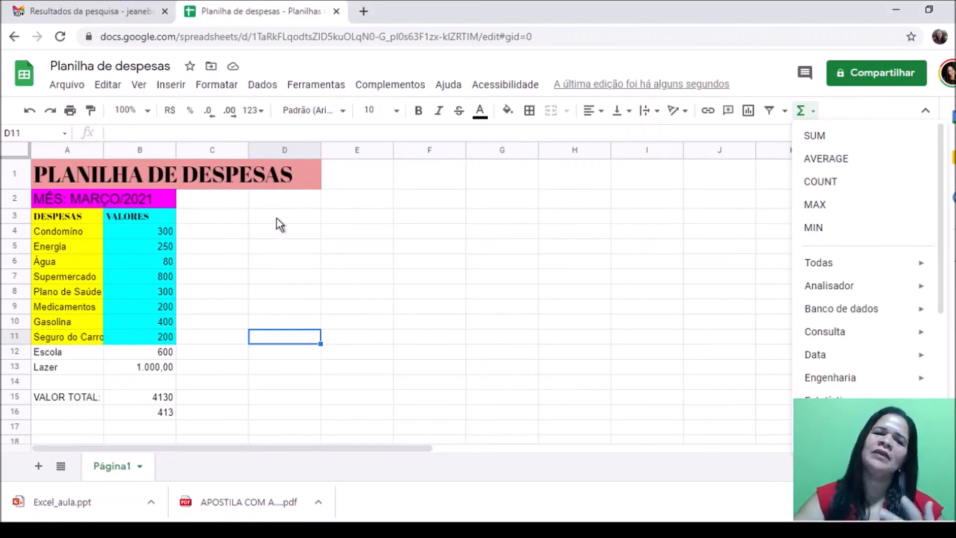
click(246, 281)
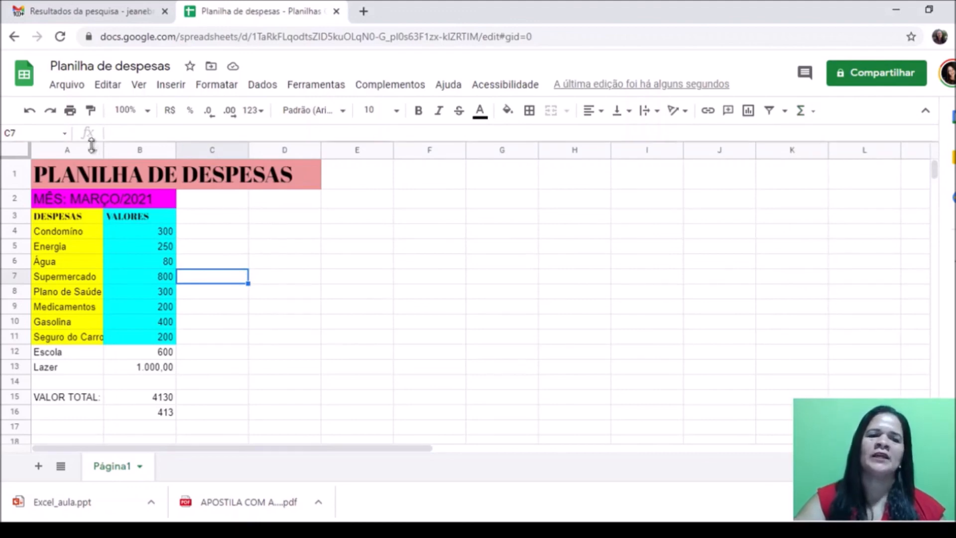
click(264, 238)
text(=)
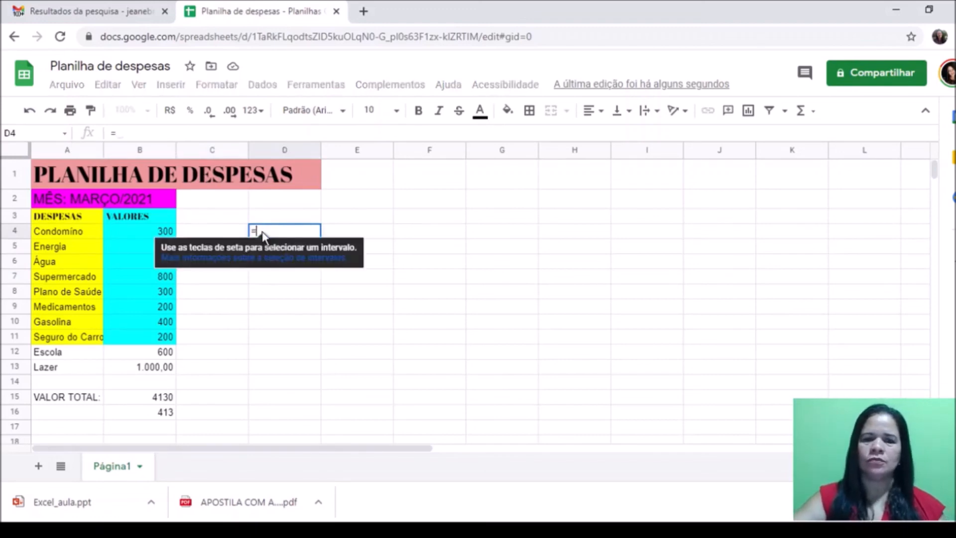
click(805, 111)
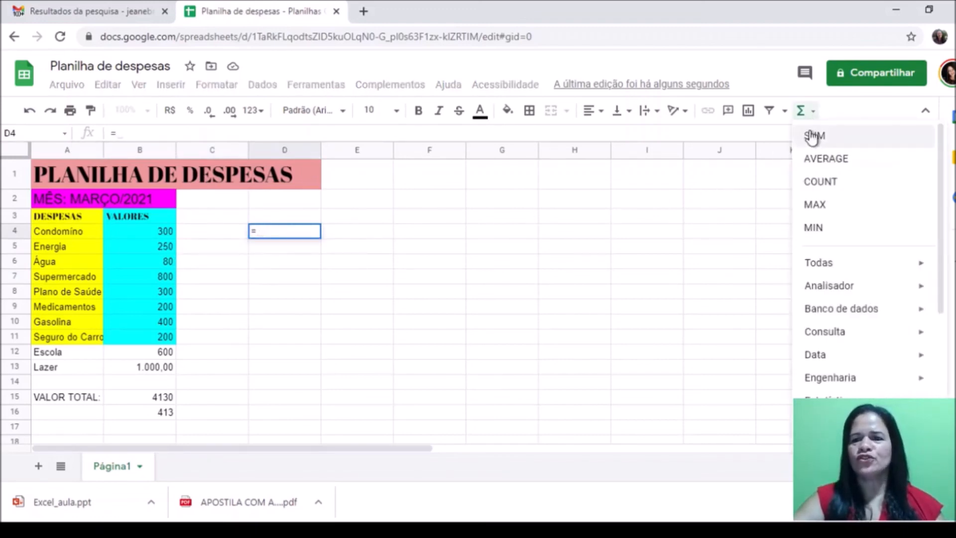
click(822, 183)
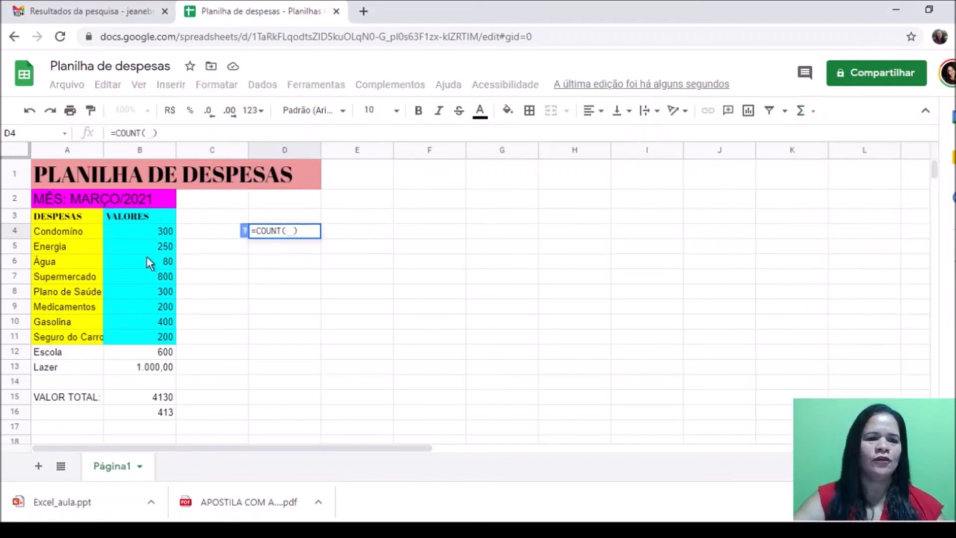
click(160, 231)
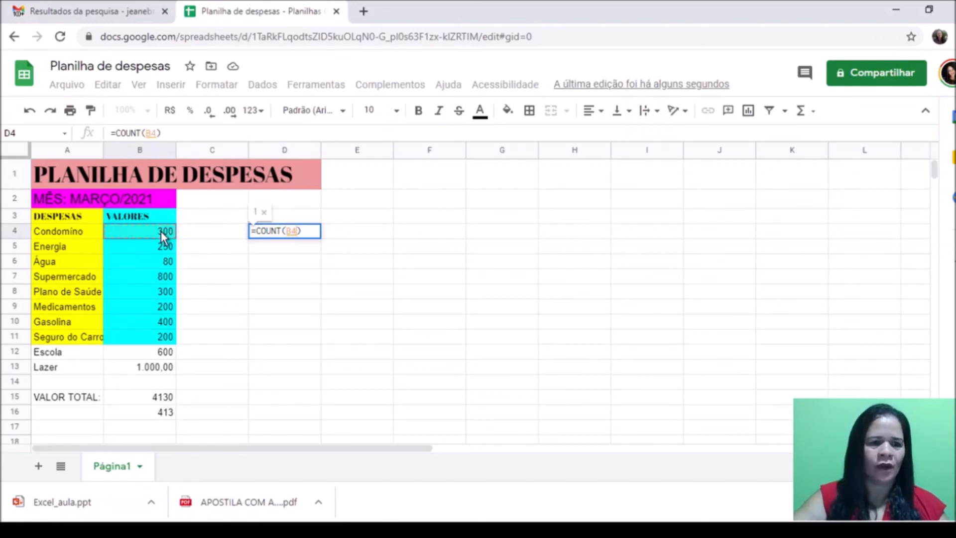
shift+click(151, 372)
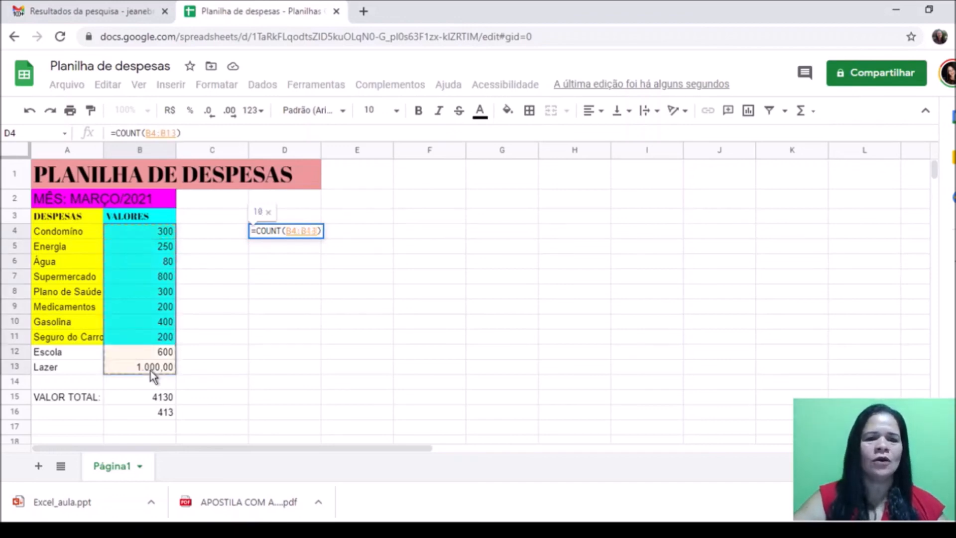
key(Return)
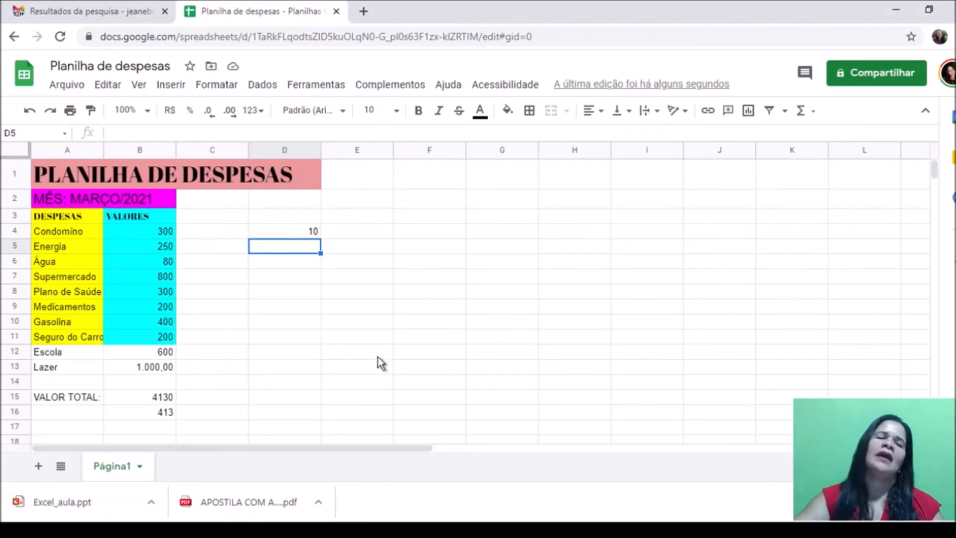
click(813, 116)
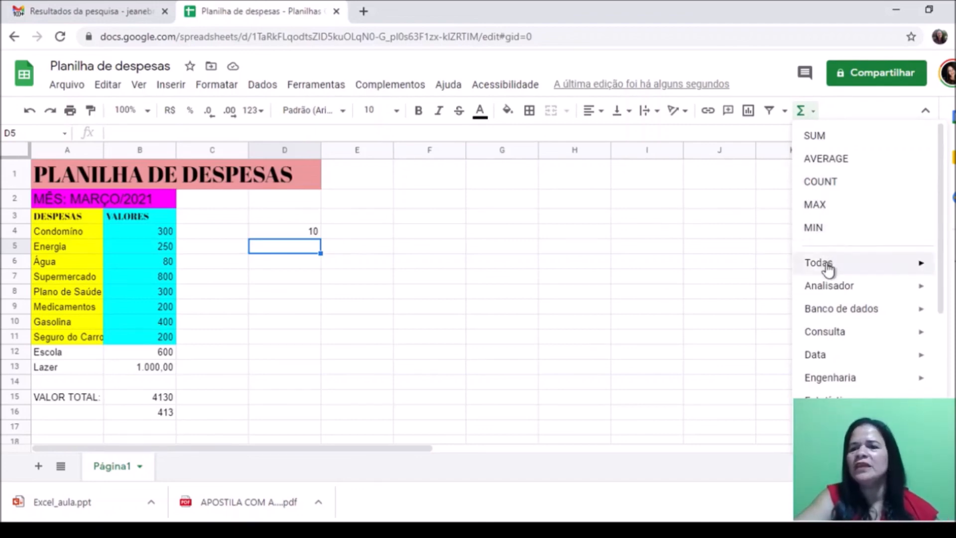
mouse_move(827, 268)
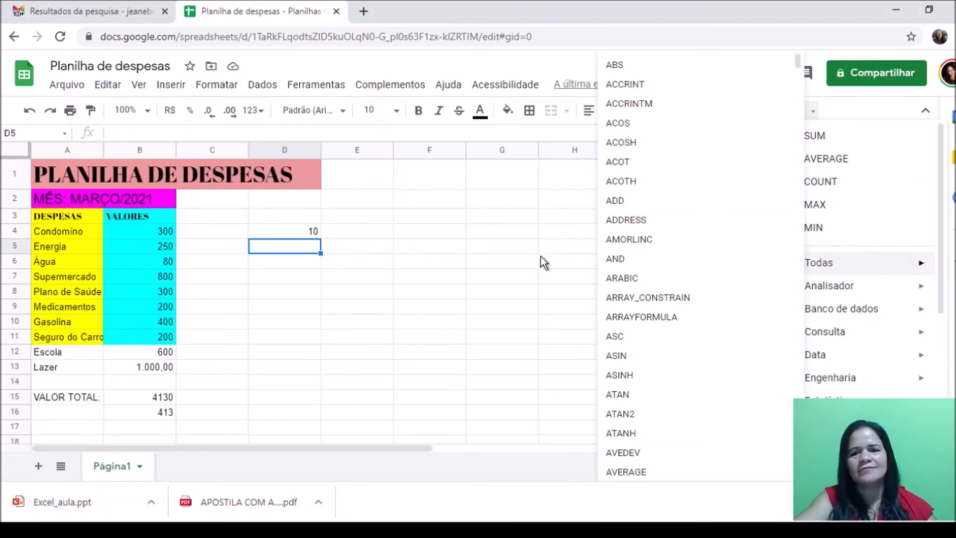
click(483, 263)
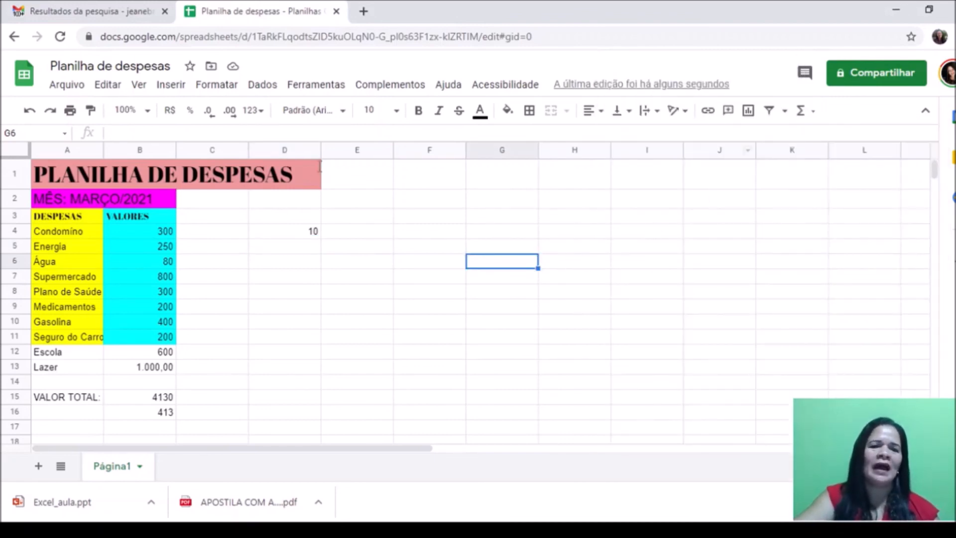